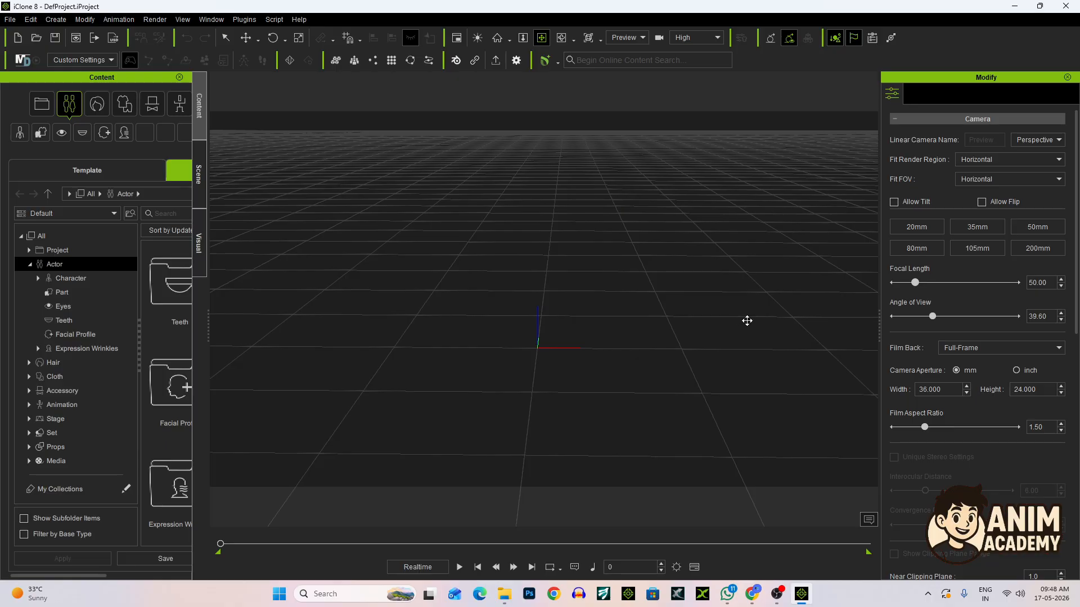
pyautogui.moveTo(747, 320)
pyautogui.mouseDown()
pyautogui.moveTo(699, 326)
pyautogui.moveTo(735, 330)
pyautogui.mouseUp()
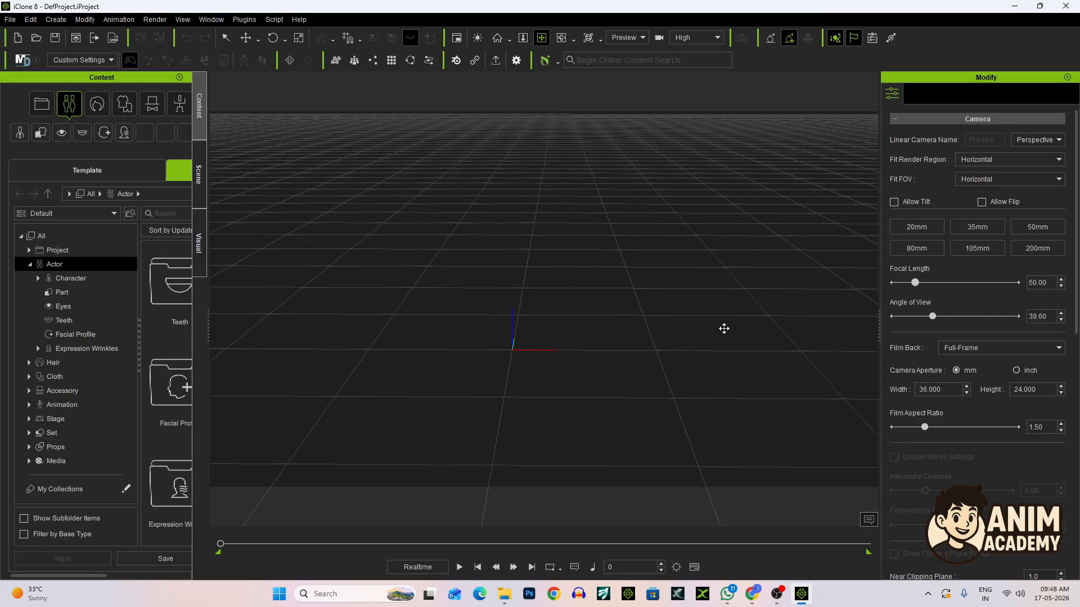
pyautogui.moveTo(723, 328)
pyautogui.mouseDown()
pyautogui.moveTo(675, 325)
pyautogui.moveTo(703, 321)
pyautogui.mouseUp()
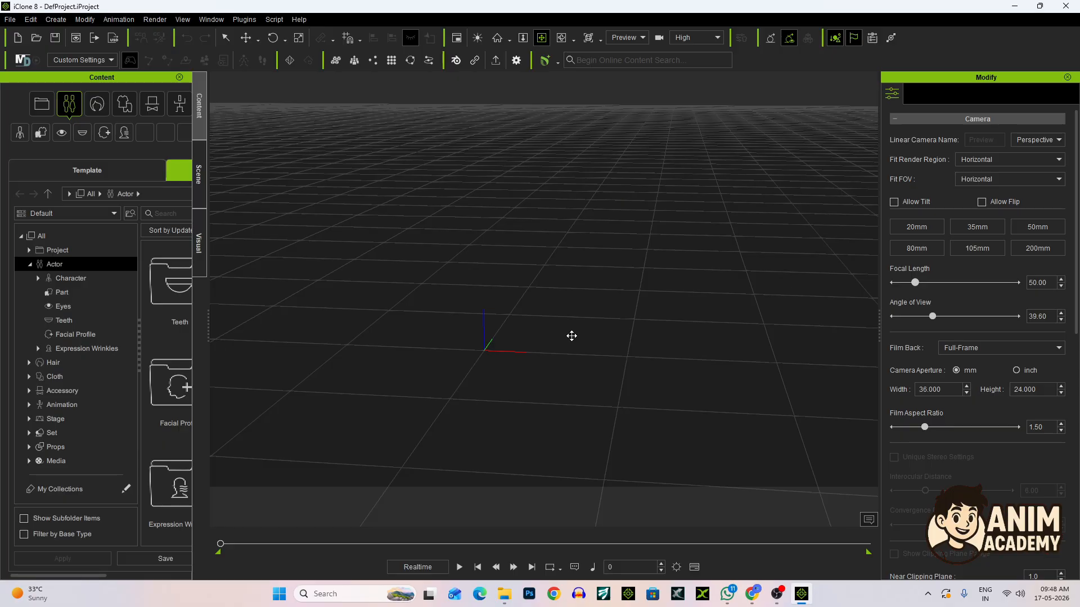
pyautogui.moveTo(581, 352); pyautogui.dragTo(636, 335)
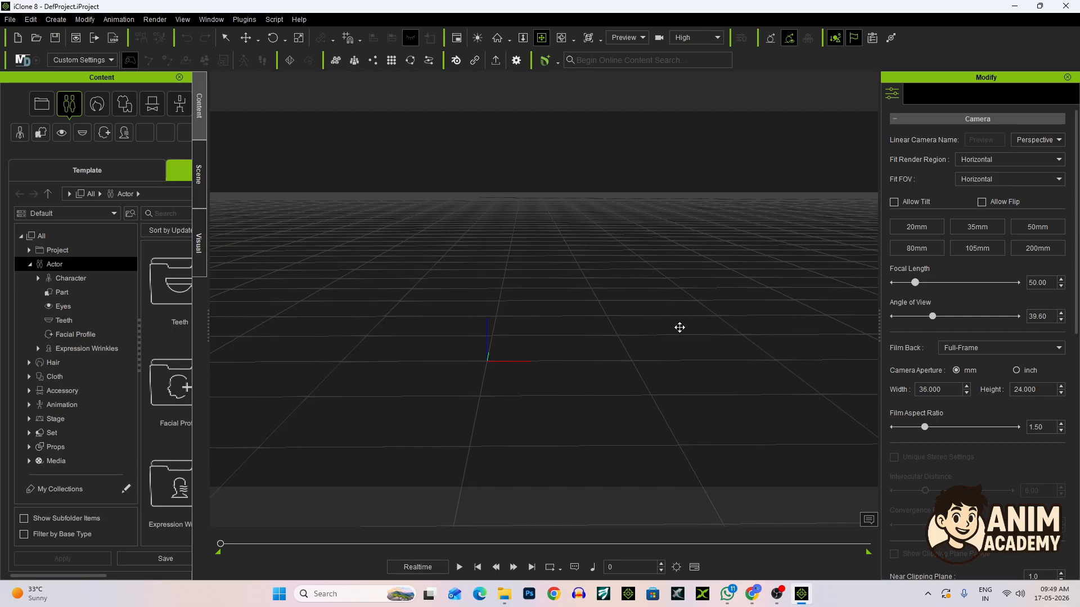
pyautogui.moveTo(581, 306); pyautogui.dragTo(606, 305)
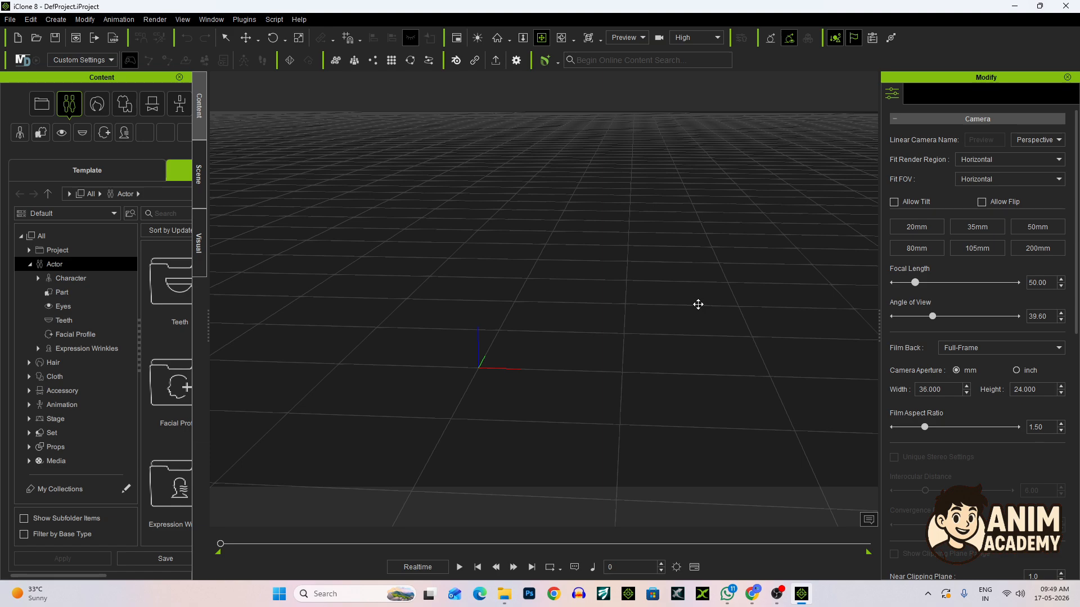
pyautogui.moveTo(673, 328)
pyautogui.mouseDown()
pyautogui.moveTo(660, 326)
pyautogui.moveTo(677, 320)
pyautogui.mouseUp()
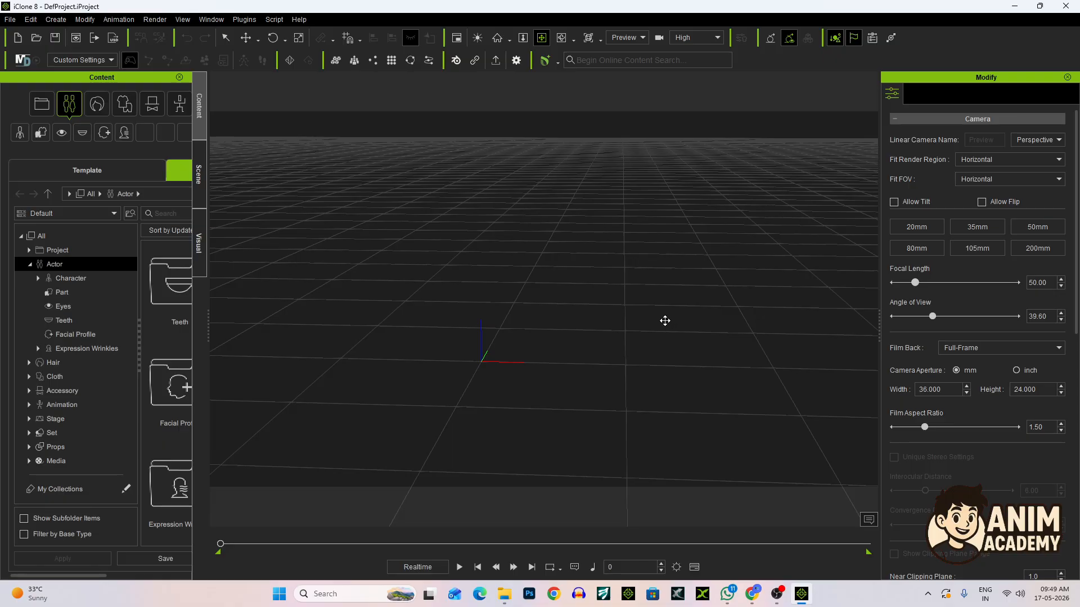
pyautogui.moveTo(658, 332)
pyautogui.mouseDown()
pyautogui.moveTo(683, 325)
pyautogui.moveTo(643, 318)
pyautogui.mouseUp()
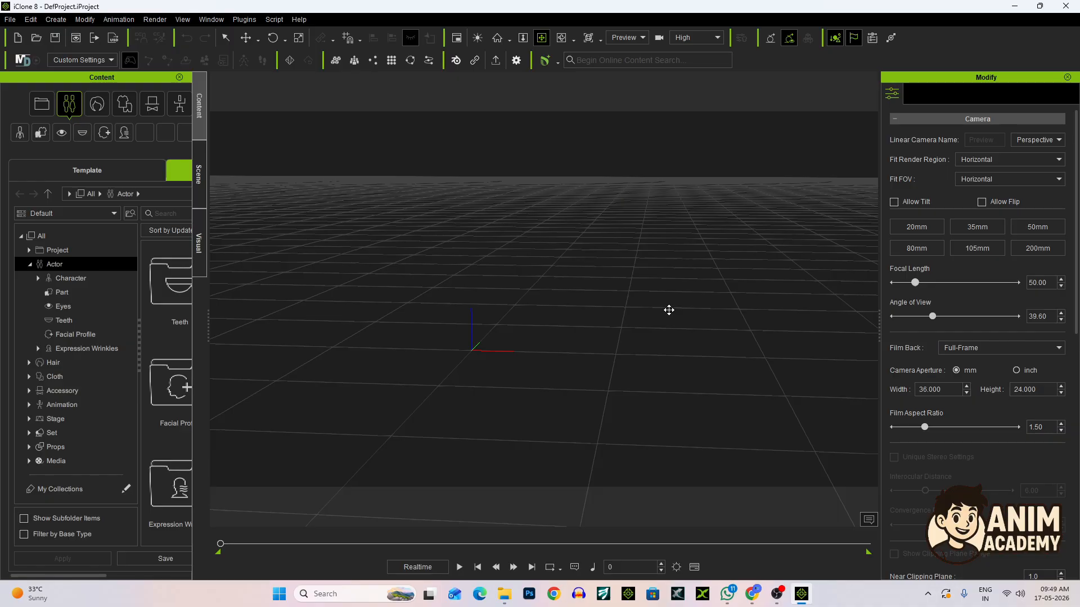
pyautogui.moveTo(653, 320); pyautogui.dragTo(677, 320)
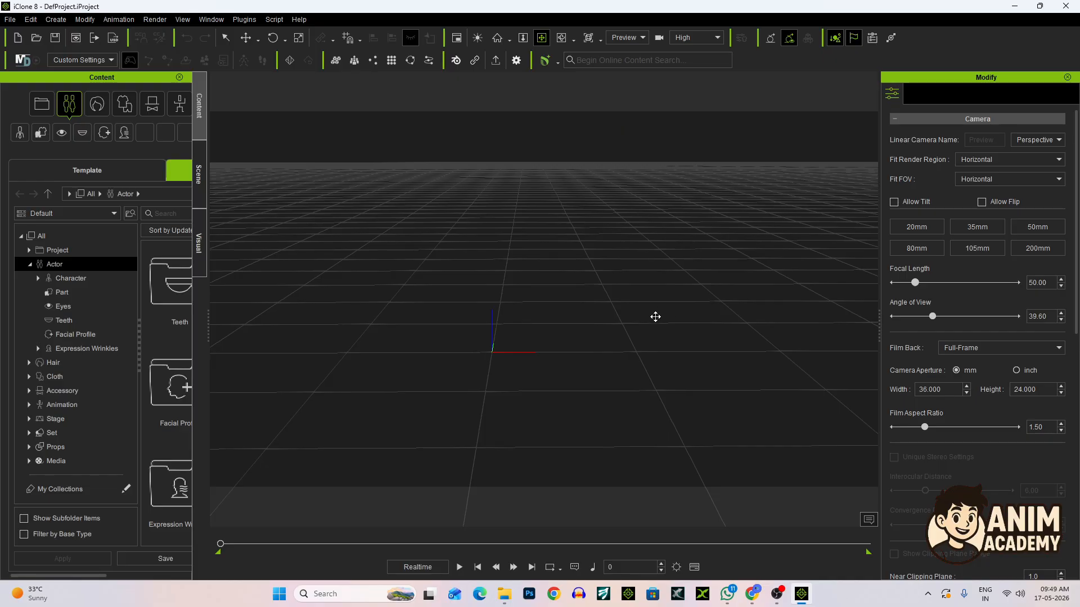
pyautogui.moveTo(656, 315)
pyautogui.mouseDown()
pyautogui.moveTo(646, 301)
pyautogui.moveTo(674, 318)
pyautogui.mouseUp()
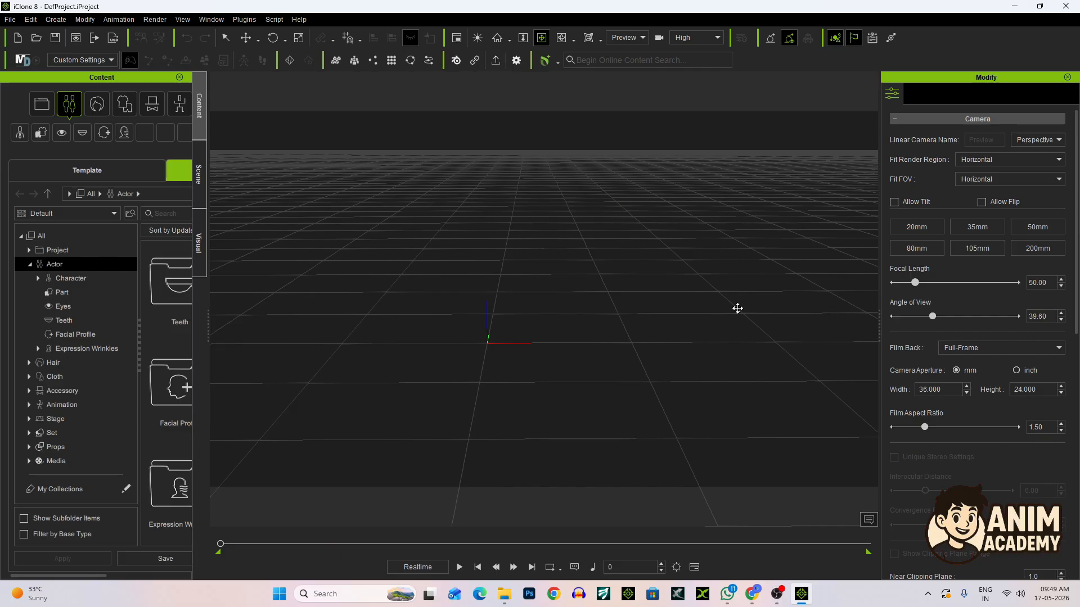
pyautogui.moveTo(748, 318)
pyautogui.mouseDown()
pyautogui.moveTo(707, 323)
pyautogui.moveTo(745, 323)
pyautogui.mouseUp()
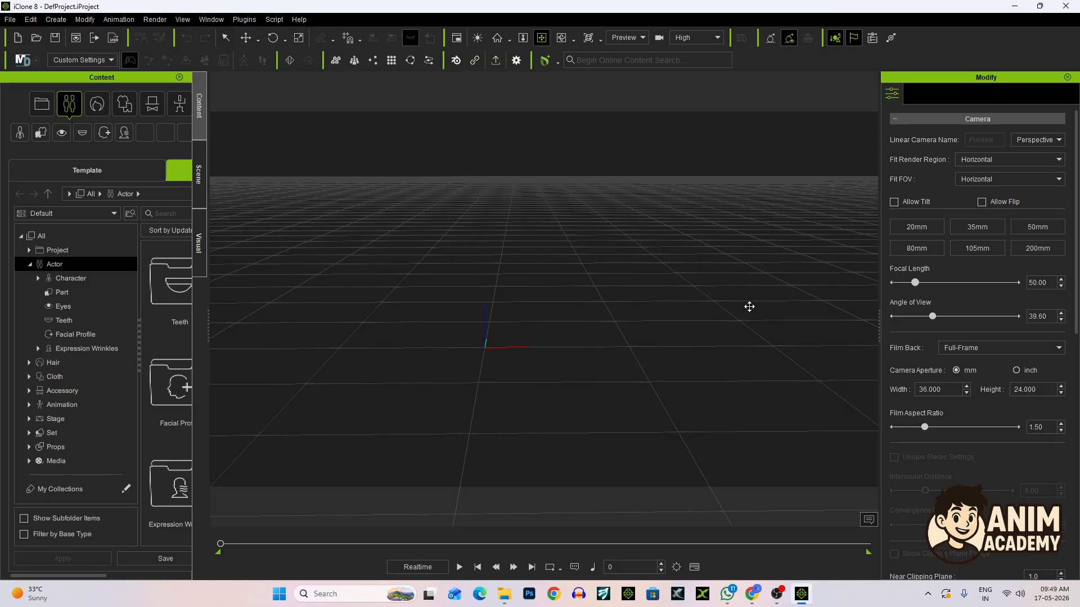
pyautogui.moveTo(668, 316); pyautogui.dragTo(703, 317)
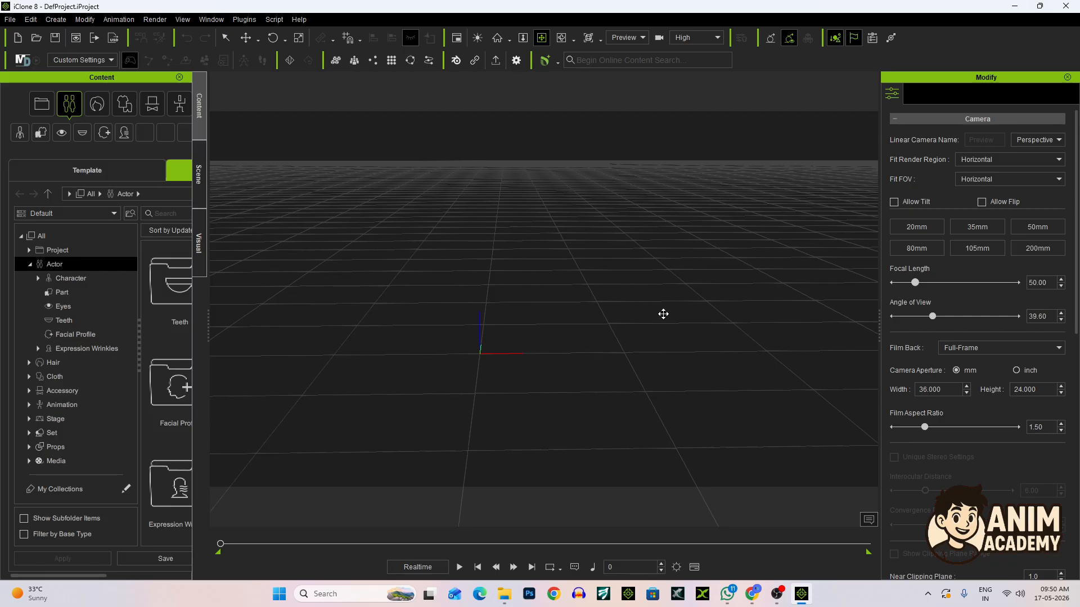
pyautogui.moveTo(650, 315); pyautogui.dragTo(692, 319)
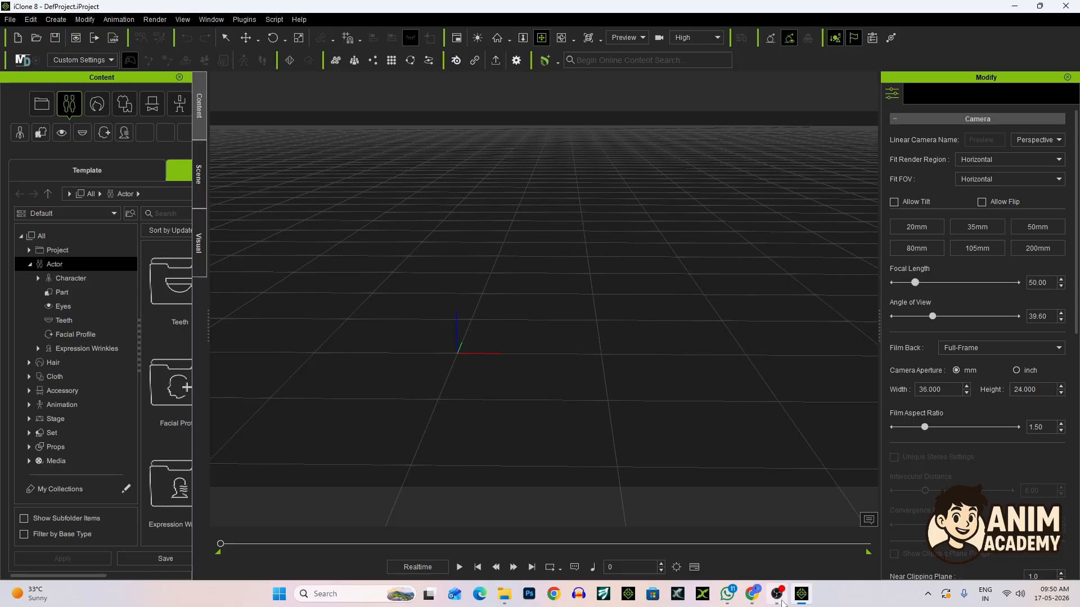
# Switch to Chrome and search Google for "audacity download".
pyautogui.click(752, 594)
pyautogui.click(403, 231)
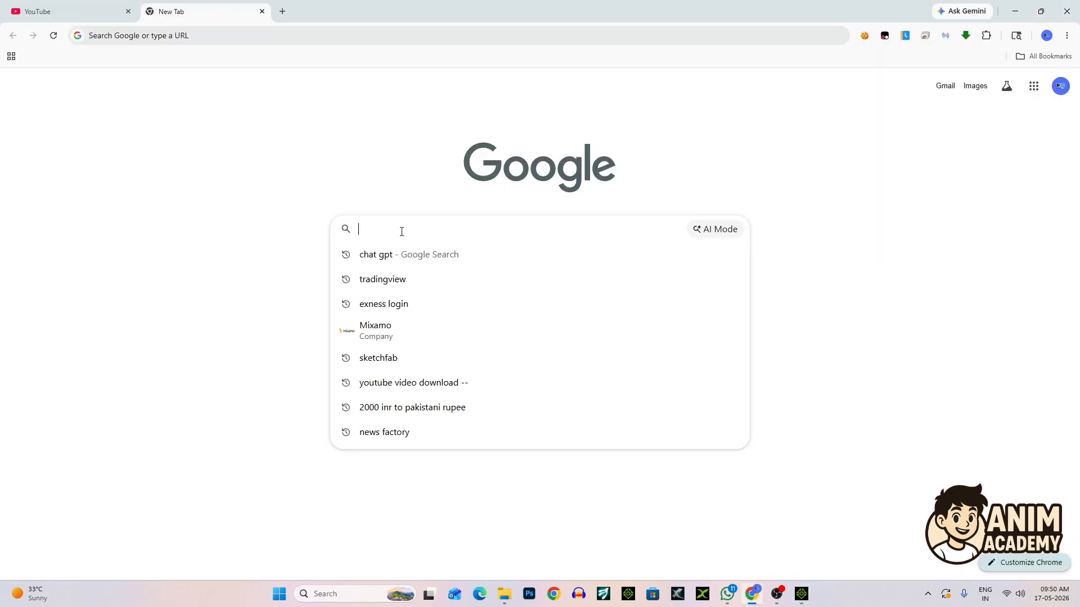
pyautogui.write('audac')
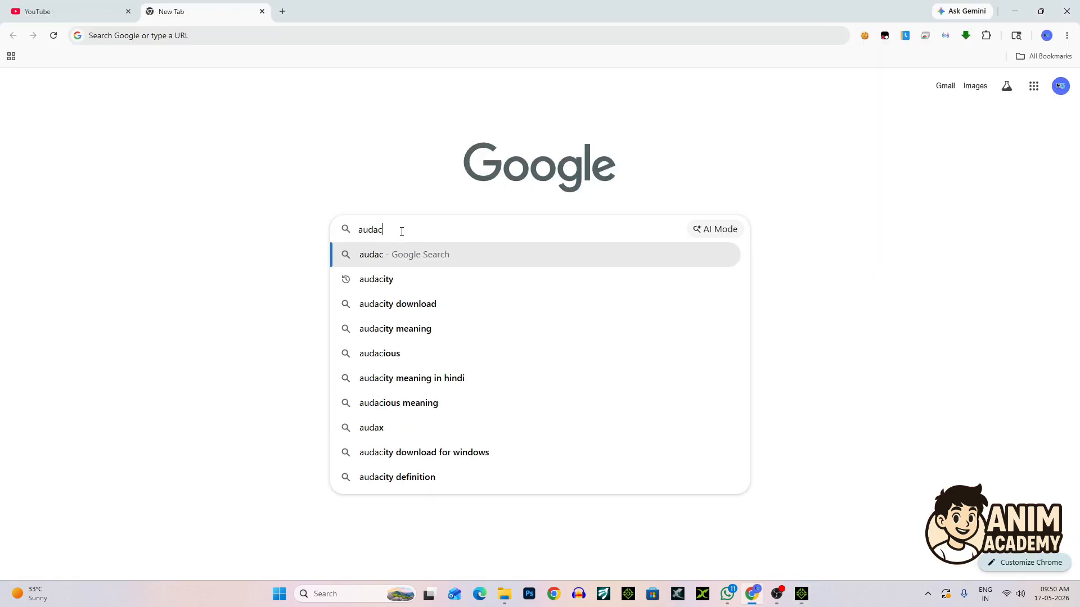
pyautogui.click(385, 280)
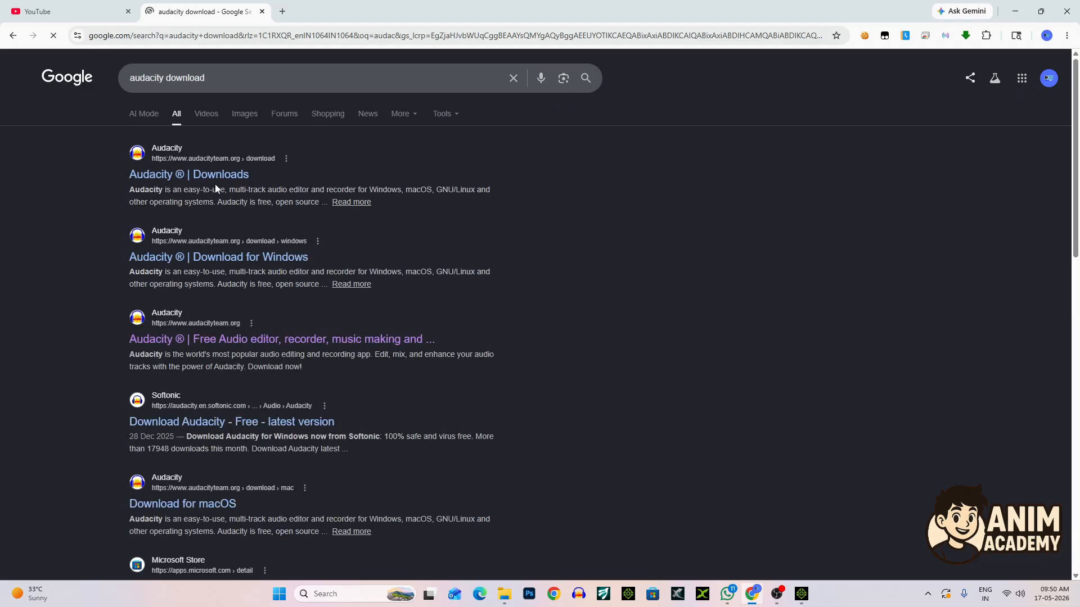
# Open the official Audacity site from the results, go to its home page and reject the analytics cookies.
pyautogui.click(201, 174)
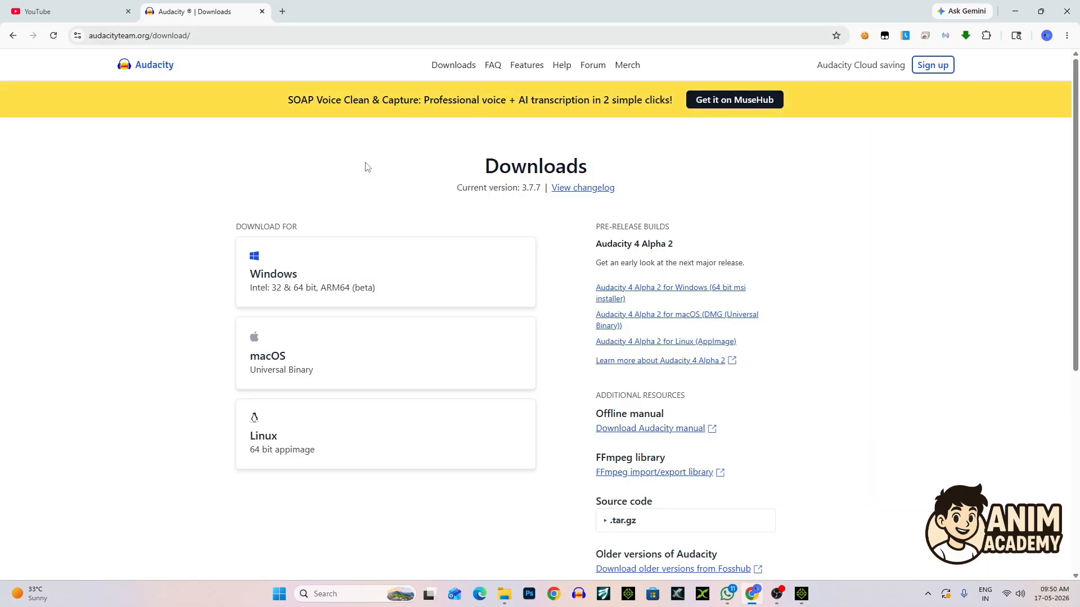
pyautogui.click(155, 67)
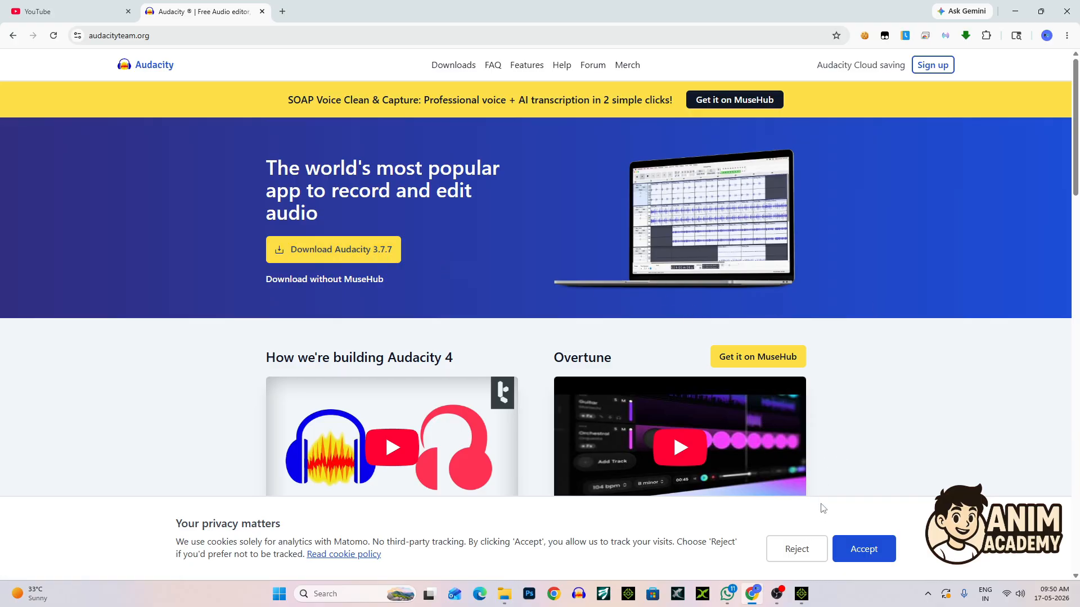
pyautogui.click(810, 550)
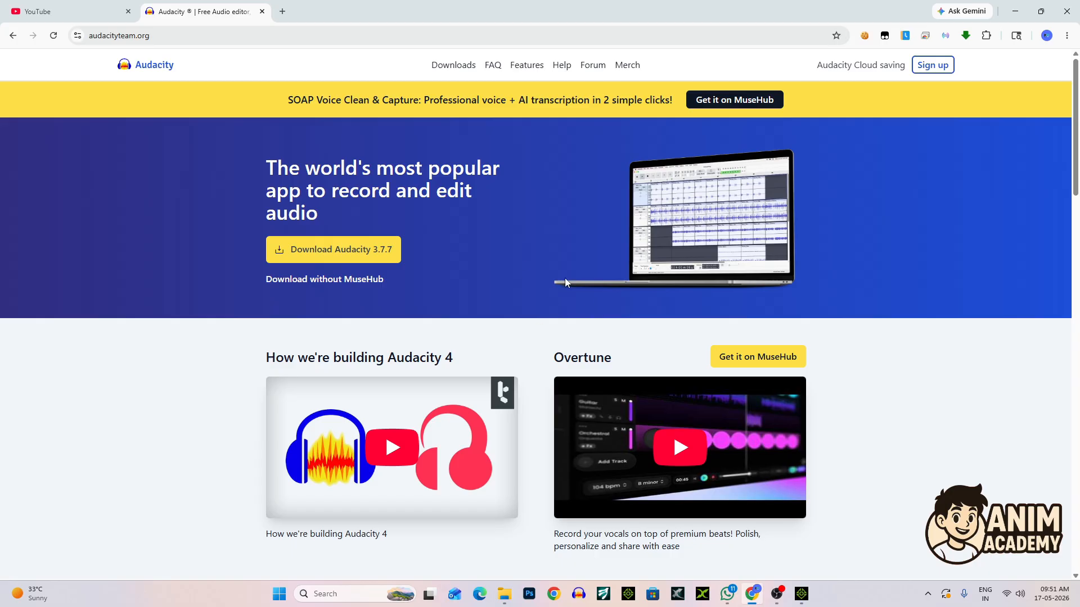
# Switch to Audacity and set the recording device to Microphone (FIFINE Microphone).
pyautogui.click(578, 594)
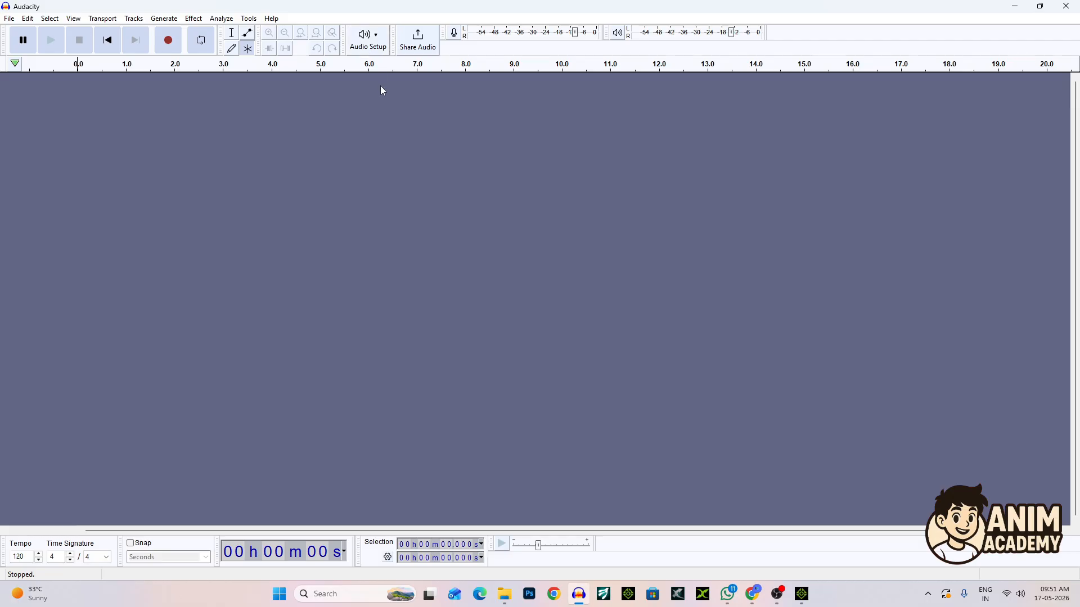
pyautogui.click(372, 49)
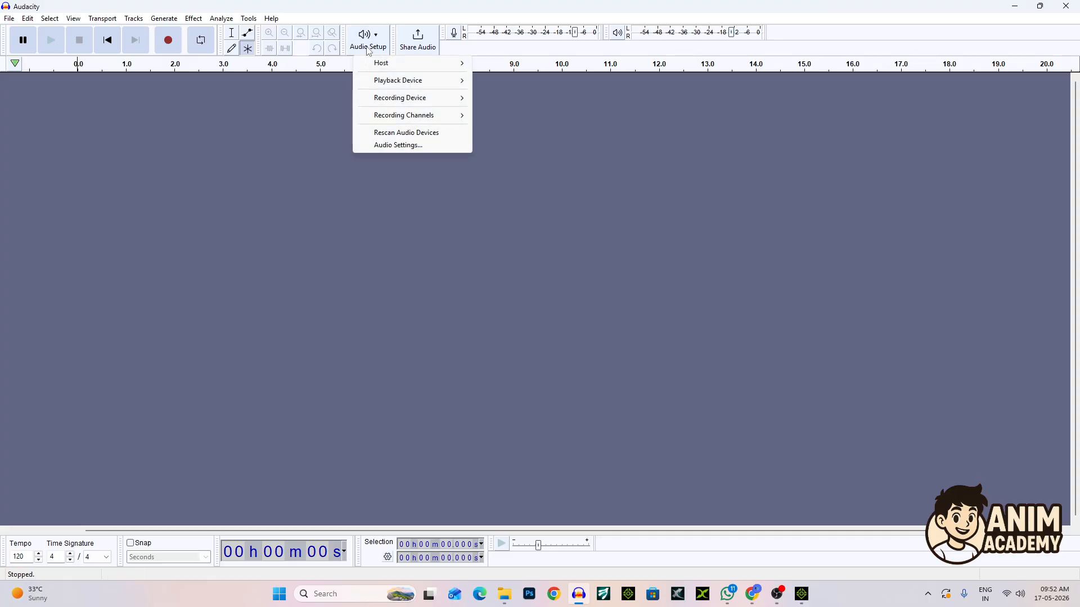
pyautogui.moveTo(395, 98)
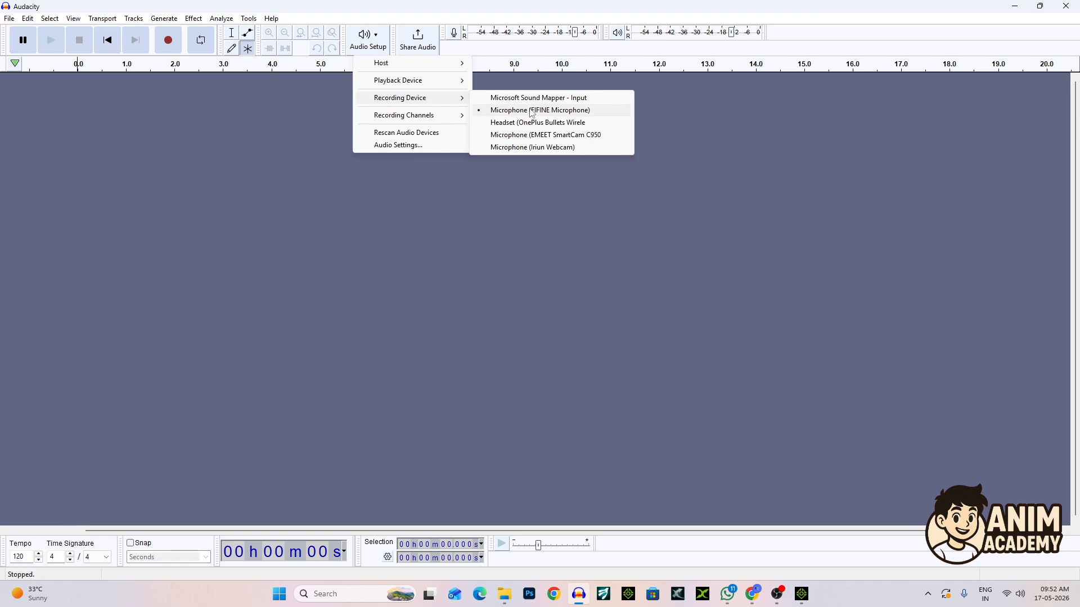
pyautogui.click(495, 111)
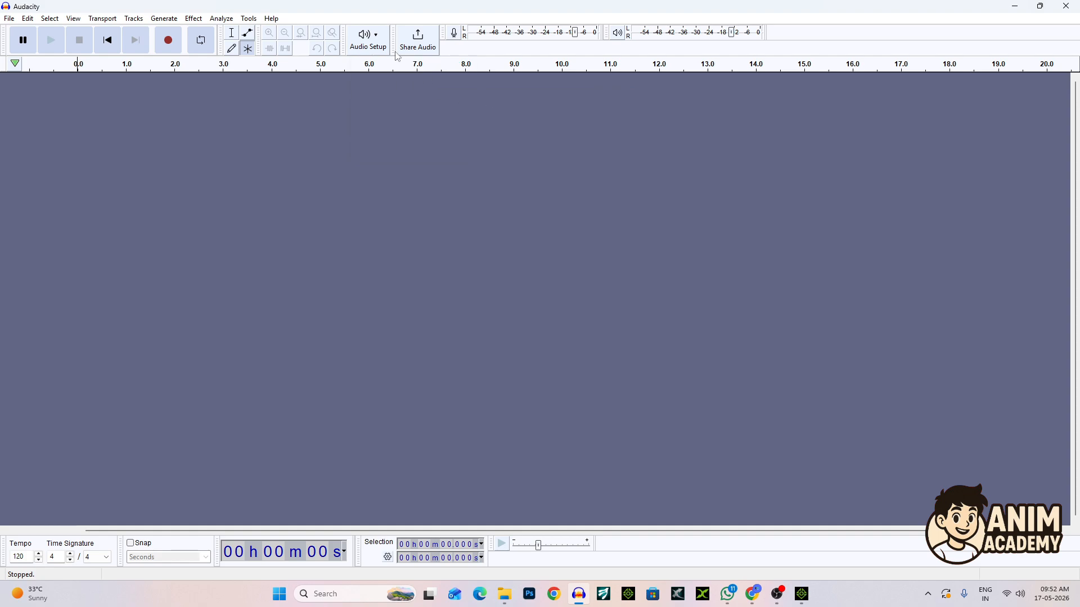
# Set the playback device to the OnePlus Bullets headphones and reselect Microphone (FIFINE Microphone) as the recording device.
pyautogui.click(366, 43)
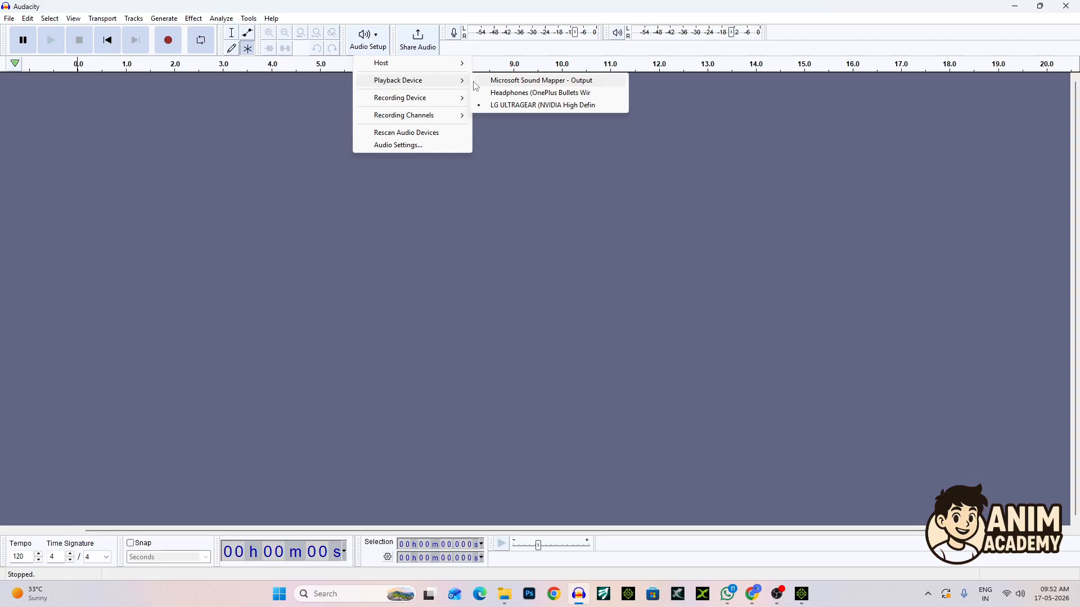
pyautogui.click(537, 94)
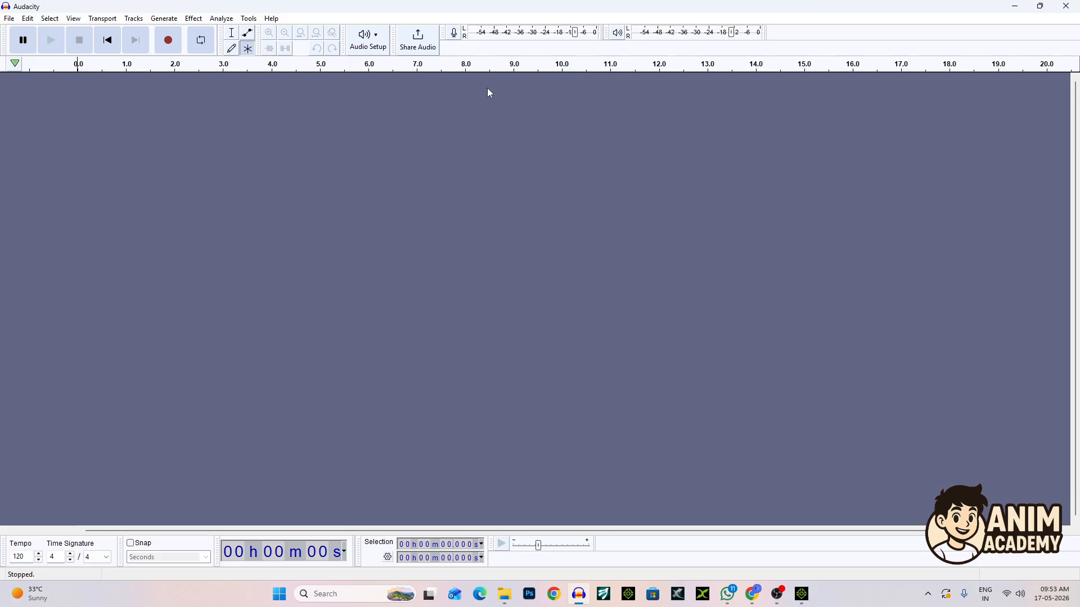
pyautogui.click(379, 48)
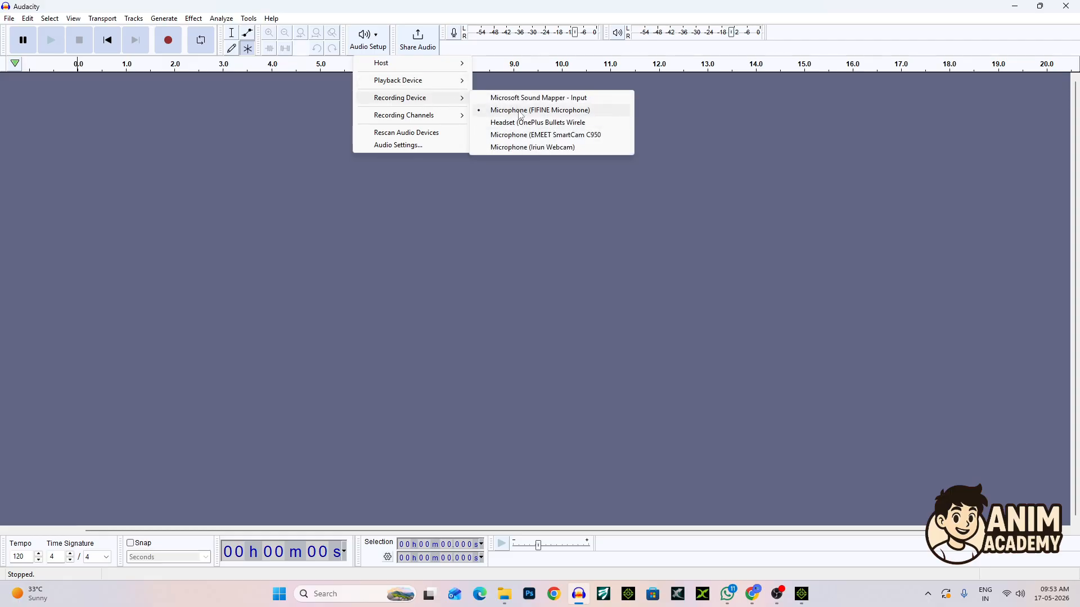
pyautogui.click(520, 110)
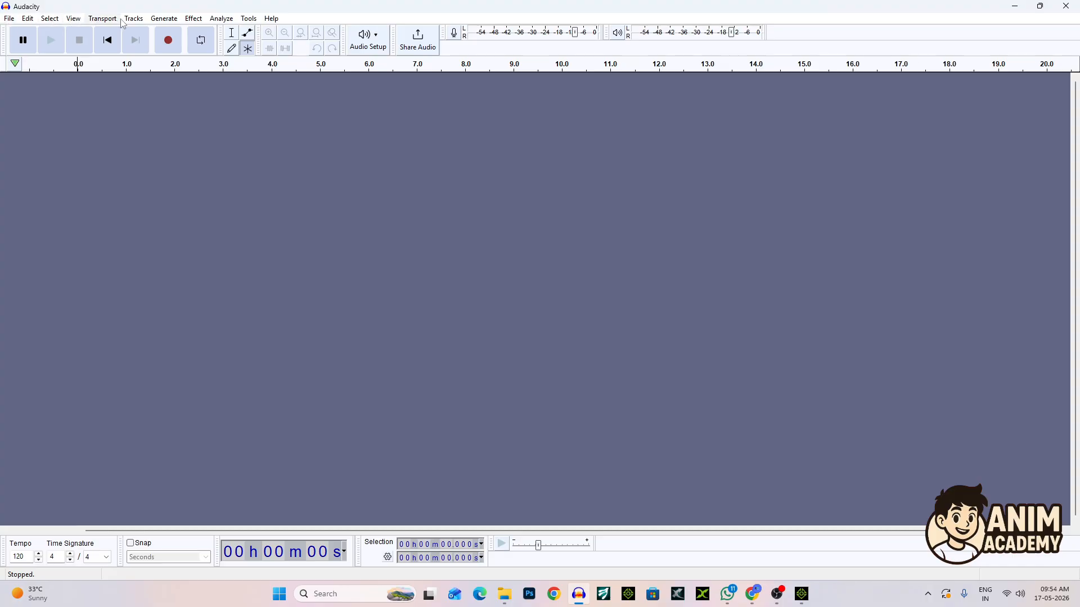
pyautogui.click(194, 19)
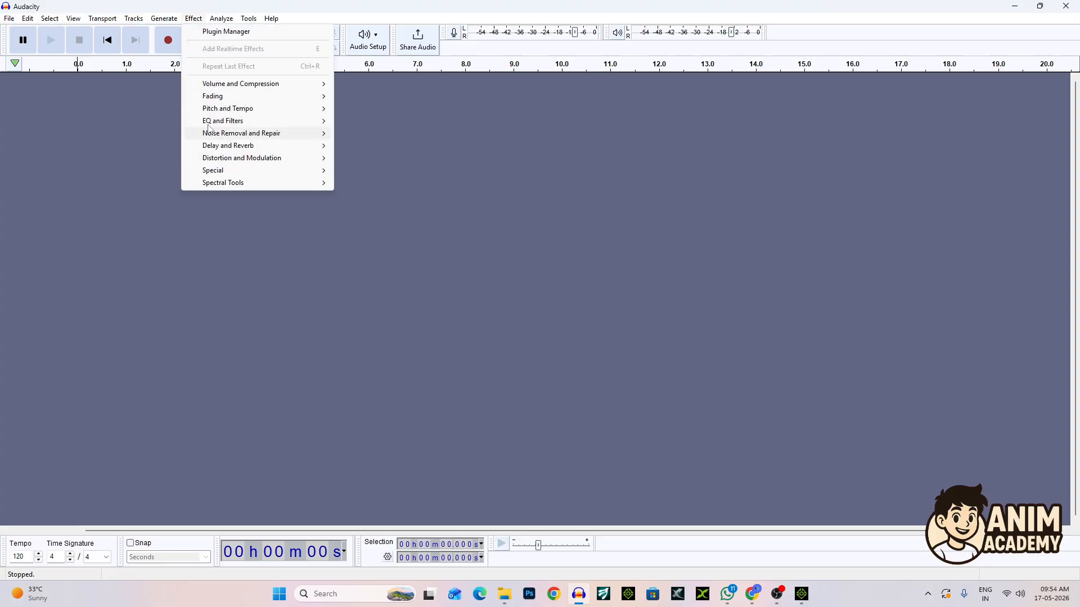
pyautogui.click(299, 10)
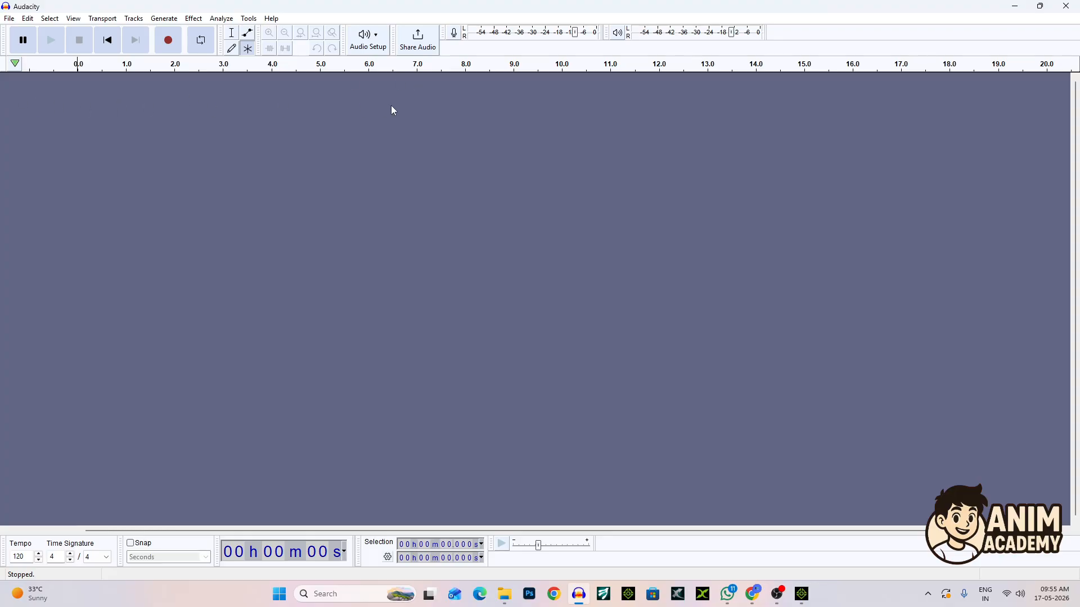
# Record a take of about 8.6 seconds on a new track and append a second voice take of about 15 seconds at its end.
pyautogui.click(173, 49)
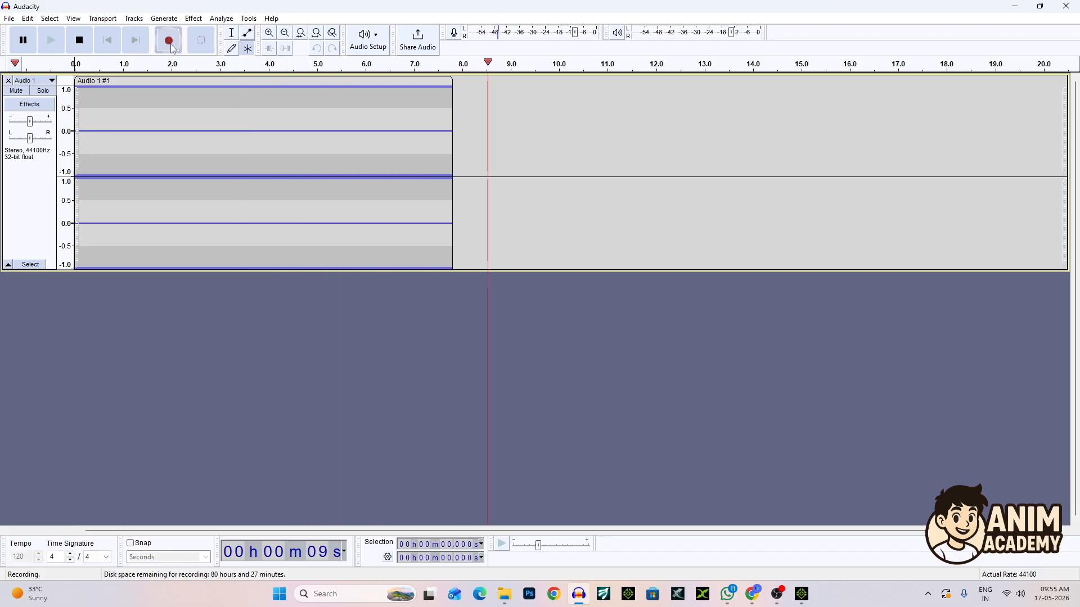
pyautogui.press('space')
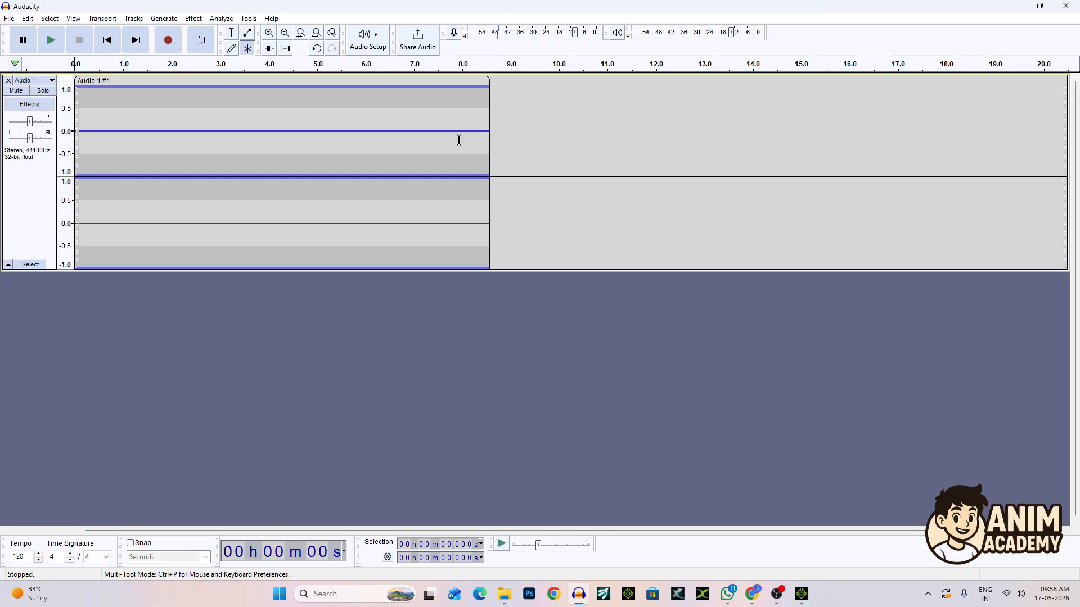
pyautogui.click(489, 136)
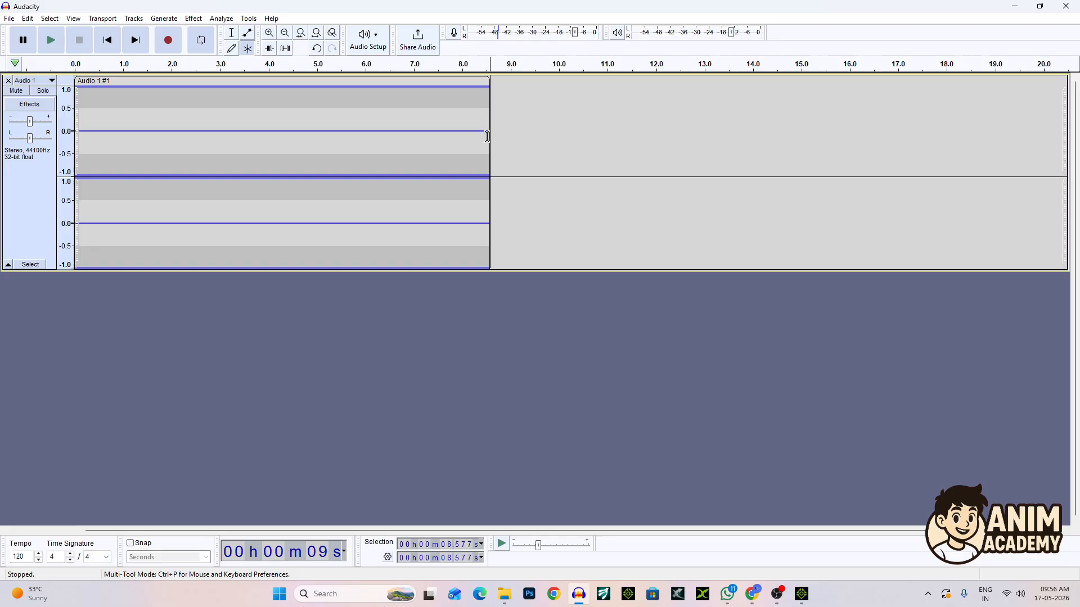
pyautogui.press('r')
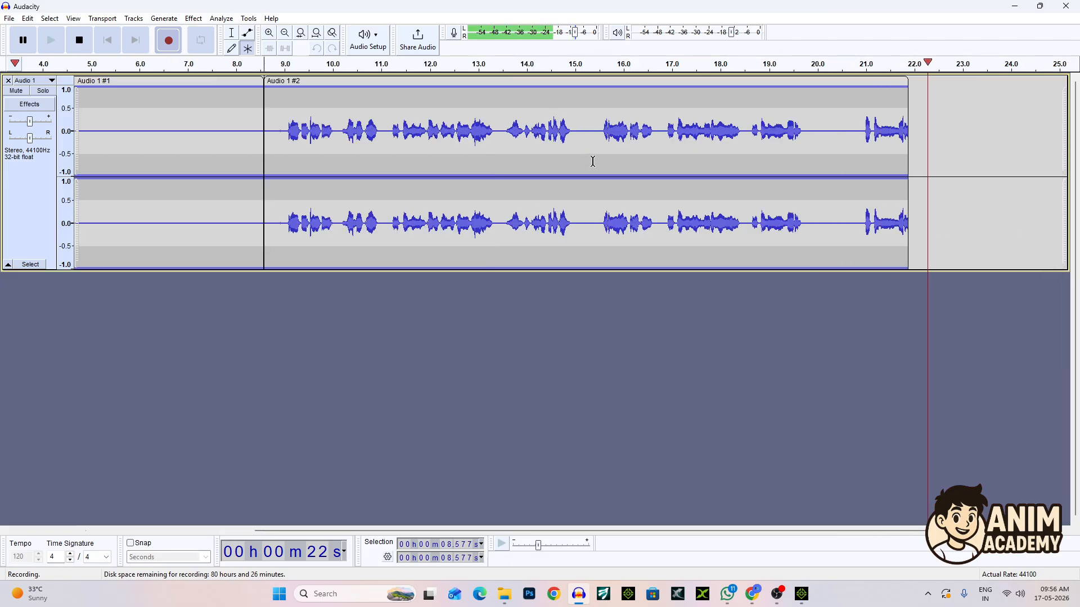
pyautogui.press('space')
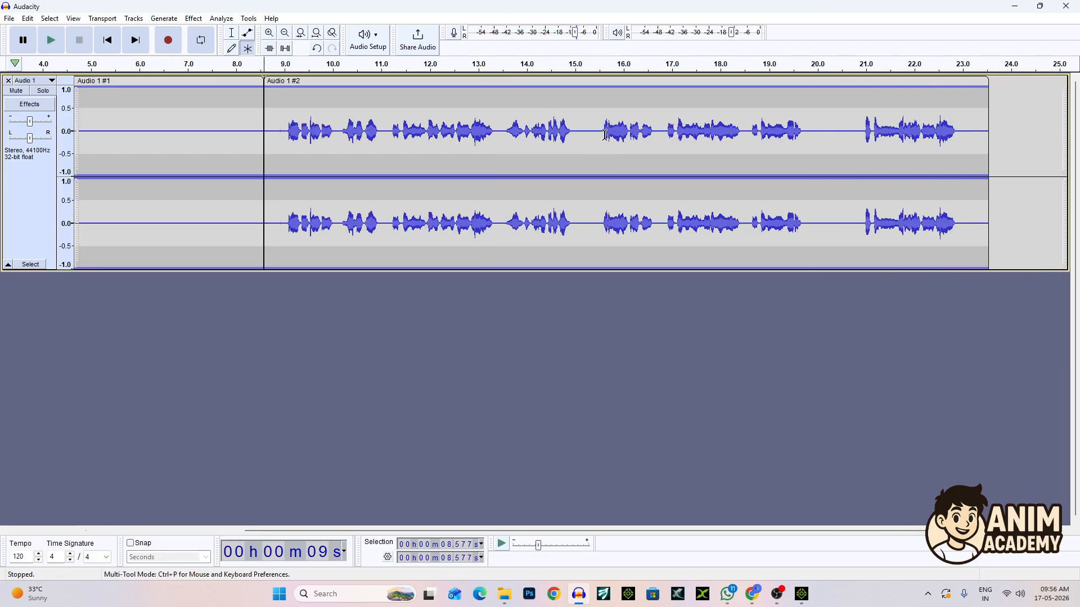
# Play the second clip from about 15.6 seconds and delete its section between about 18.6 and 21 seconds.
pyautogui.click(606, 135)
pyautogui.press('space')
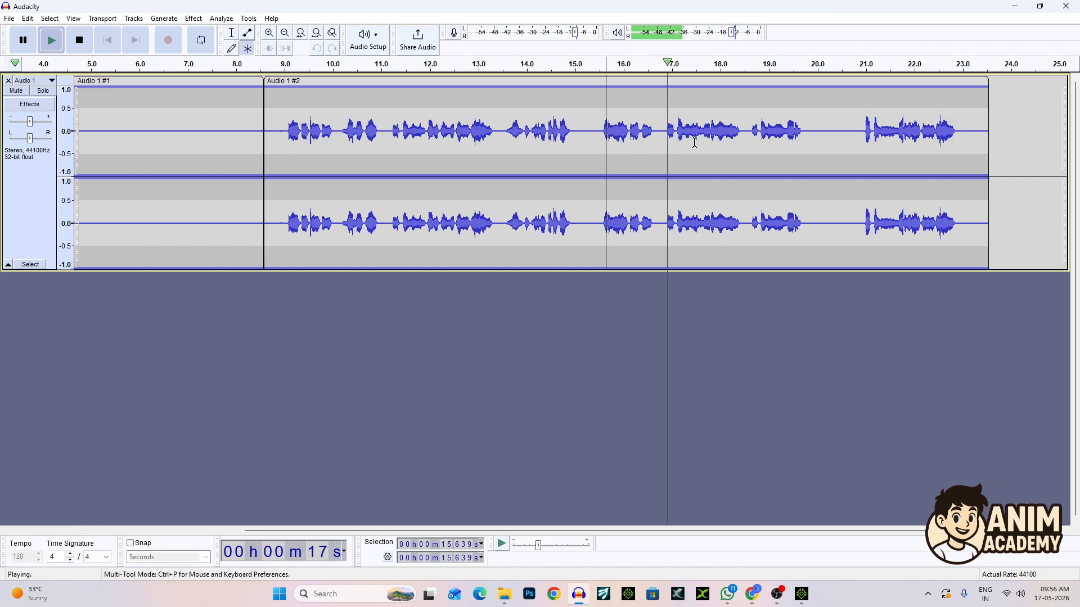
pyautogui.moveTo(747, 132); pyautogui.dragTo(863, 134)
pyautogui.press('Delete')
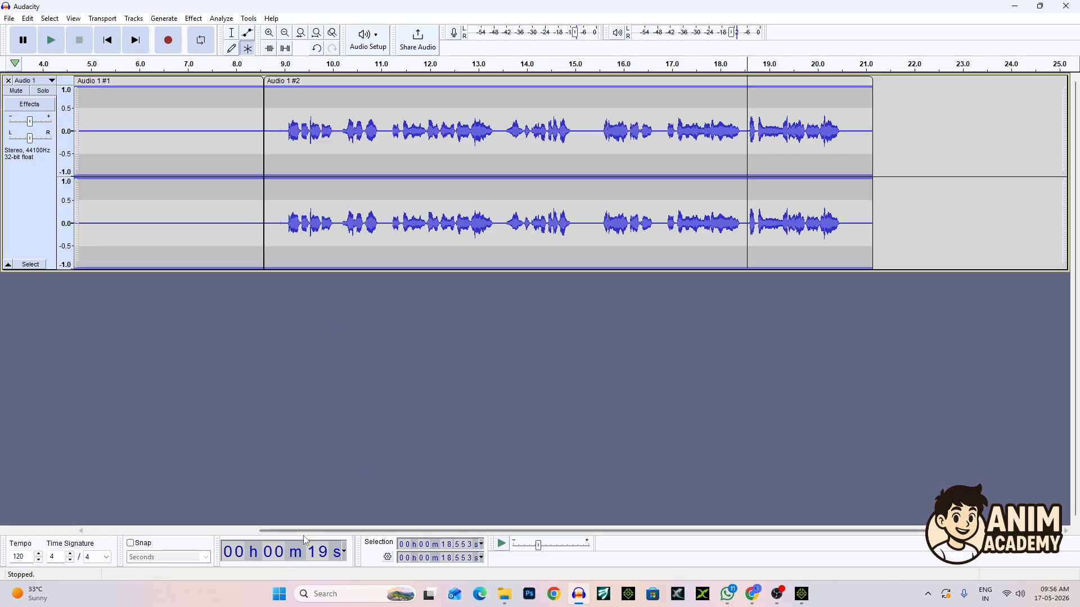
pyautogui.moveTo(304, 536); pyautogui.dragTo(326, 526)
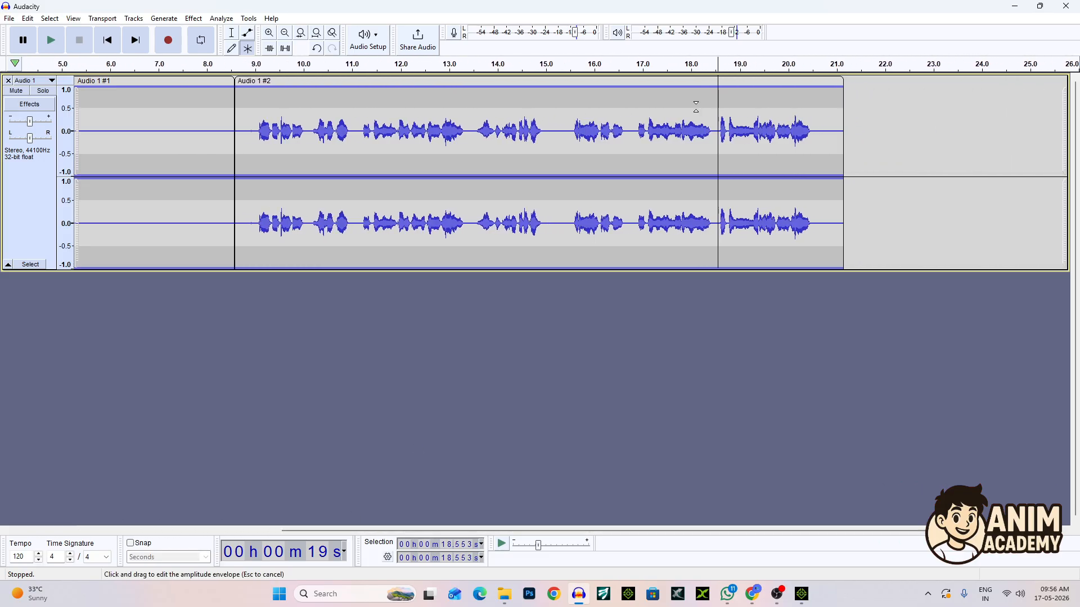
# Capture a noise profile for Noise Reduction from the entire silent first clip, from 0 to about 8.6 seconds.
pyautogui.click(836, 122)
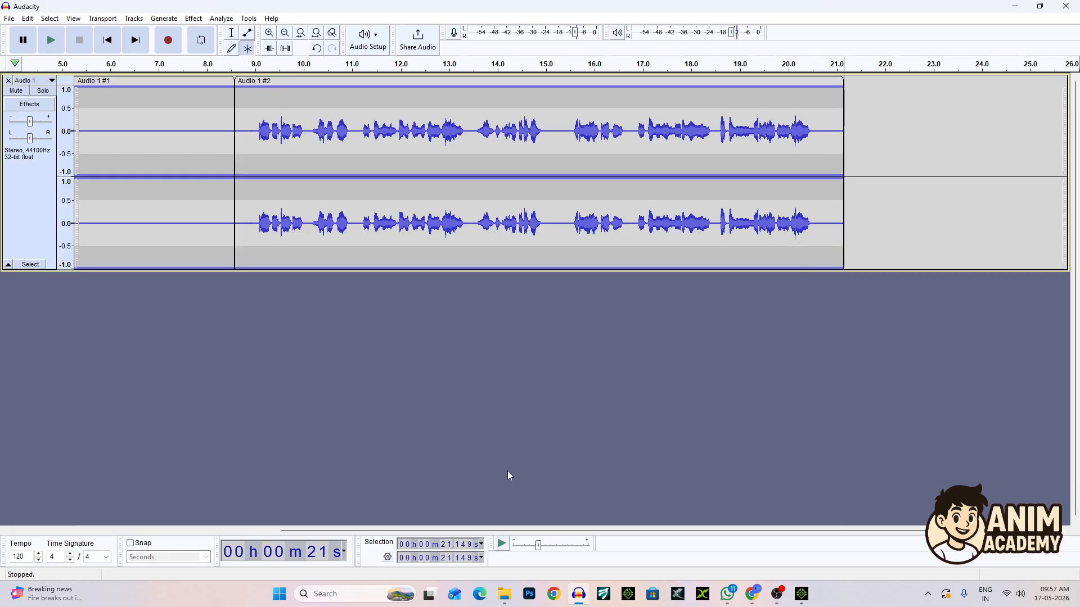
pyautogui.moveTo(477, 531); pyautogui.dragTo(239, 541)
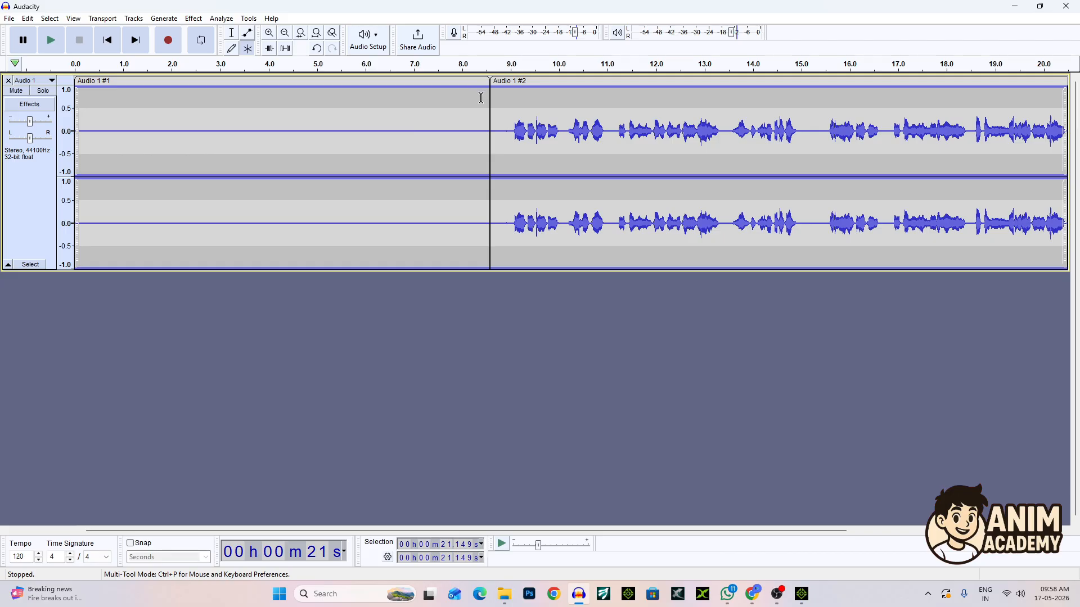
pyautogui.moveTo(488, 113); pyautogui.dragTo(86, 150)
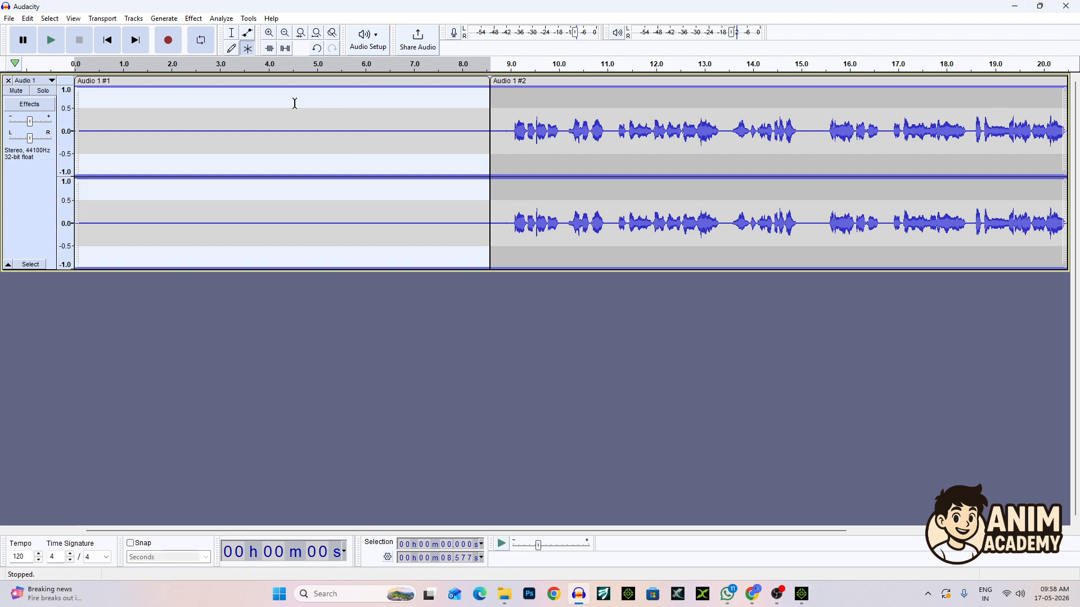
pyautogui.click(194, 20)
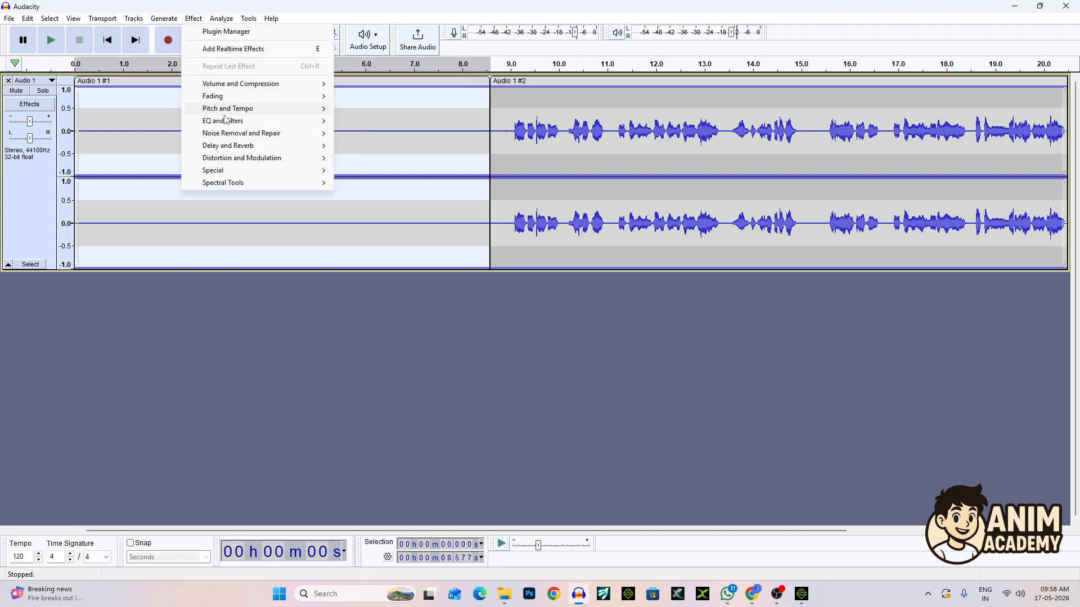
pyautogui.moveTo(229, 136)
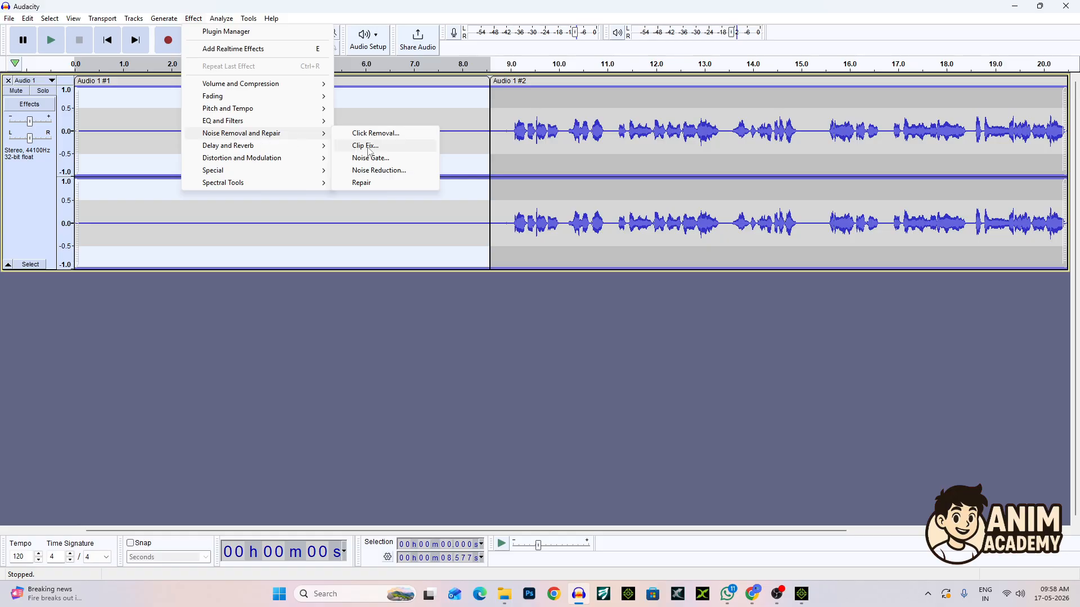
pyautogui.click(372, 171)
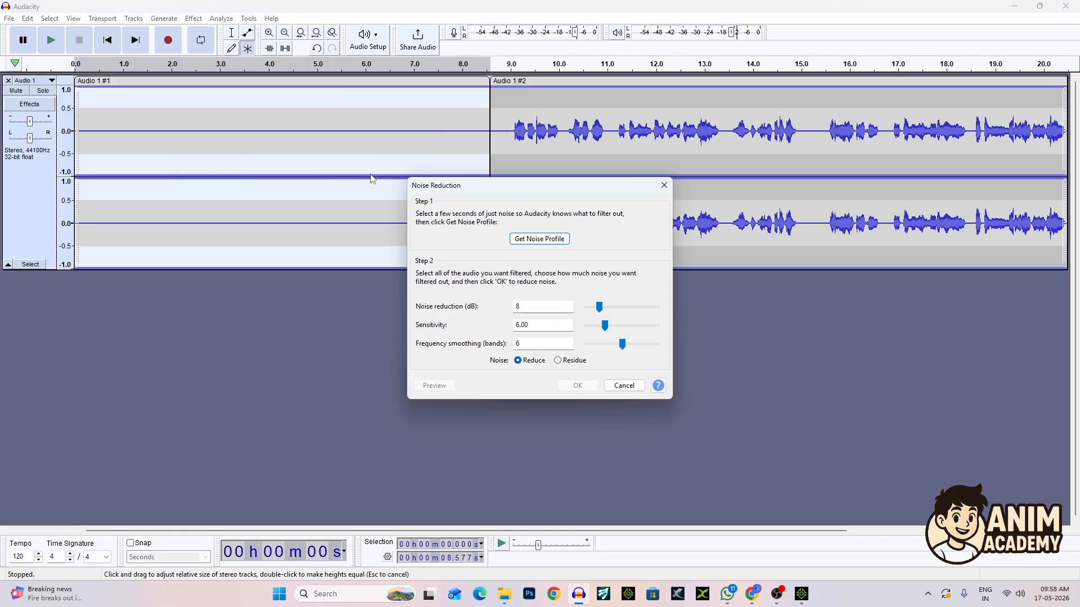
pyautogui.click(539, 239)
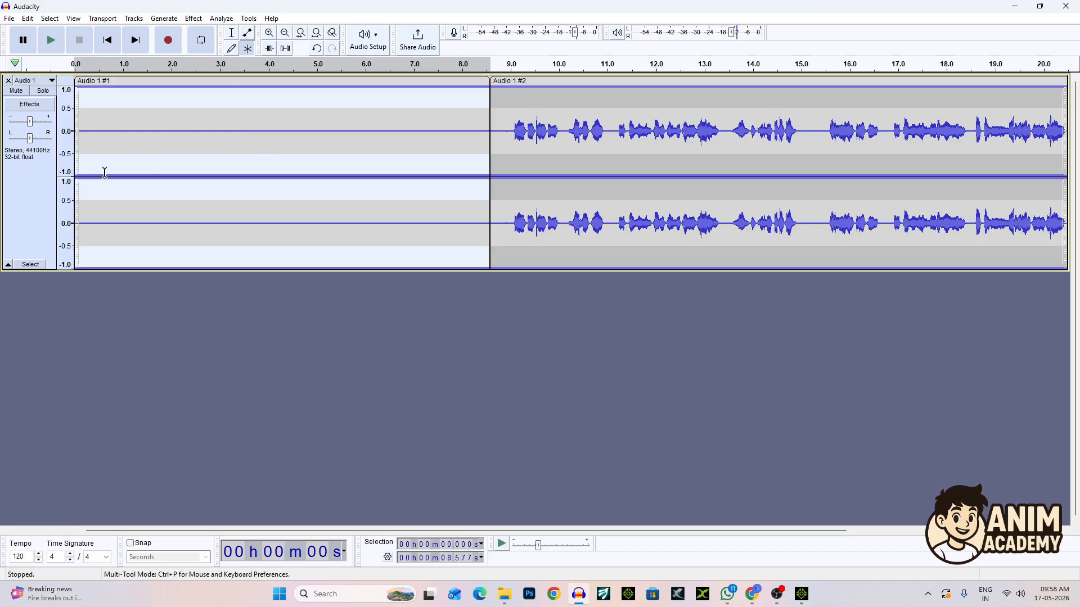
# Apply Noise Reduction to the whole track with 8 dB reduction, sensitivity 6.00 and 6 frequency smoothing bands.
pyautogui.click(35, 200)
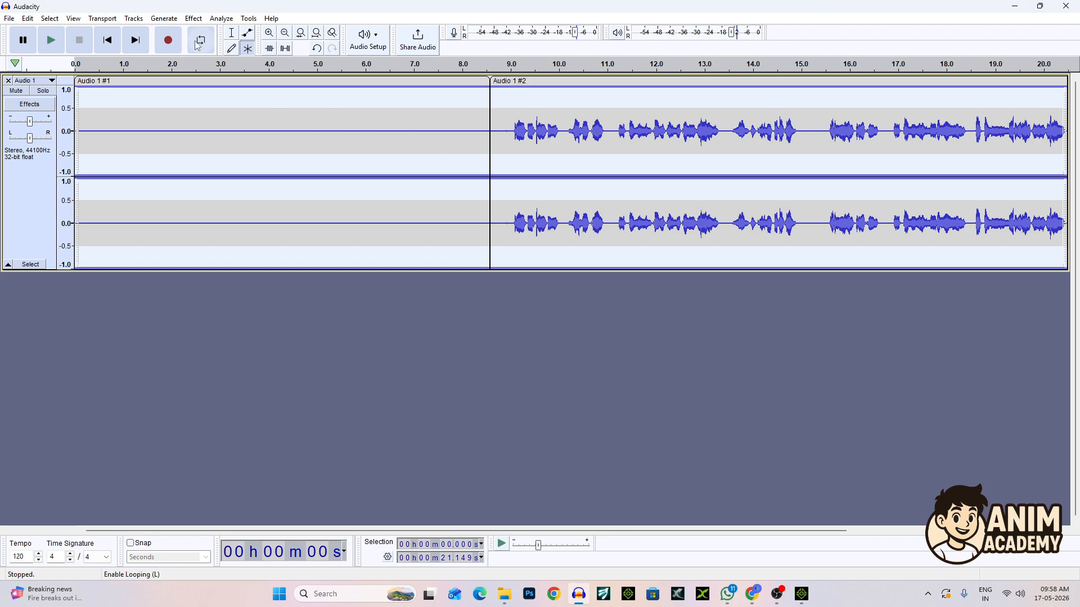
pyautogui.click(193, 18)
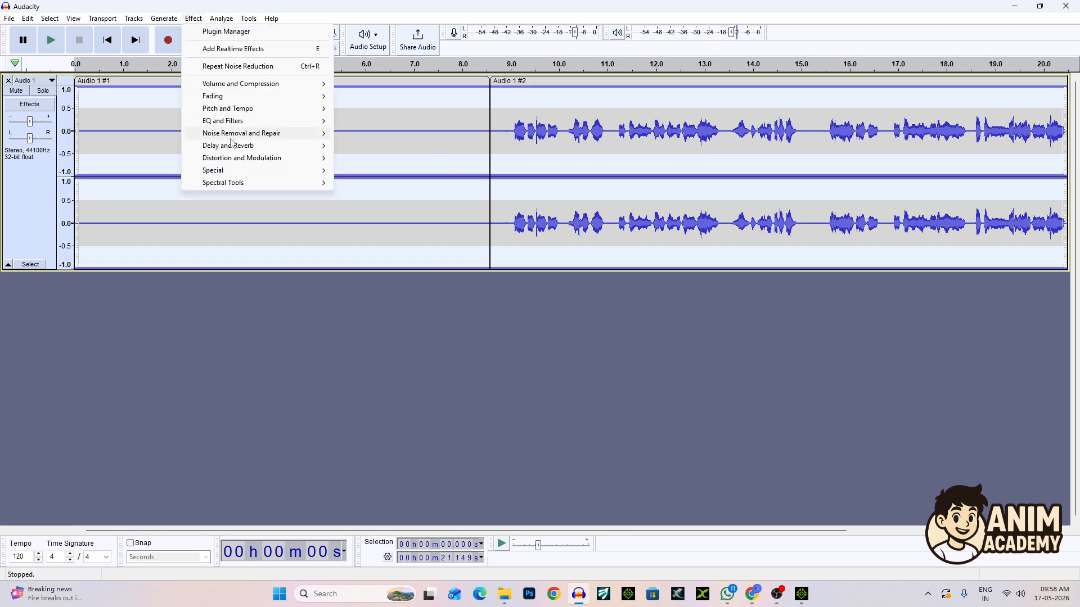
pyautogui.moveTo(233, 135)
pyautogui.click(377, 170)
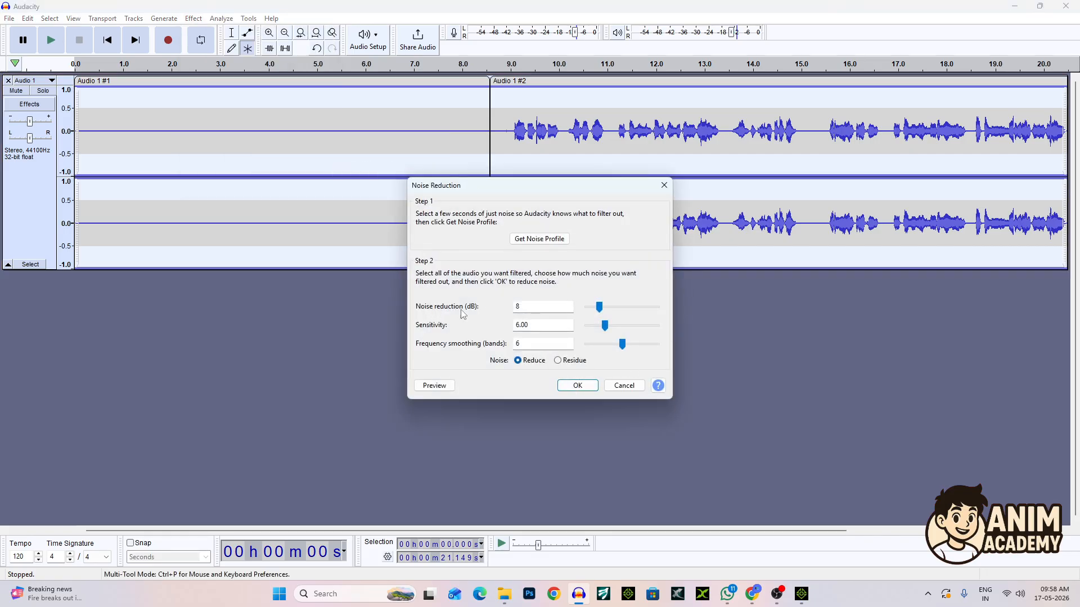
pyautogui.click(577, 386)
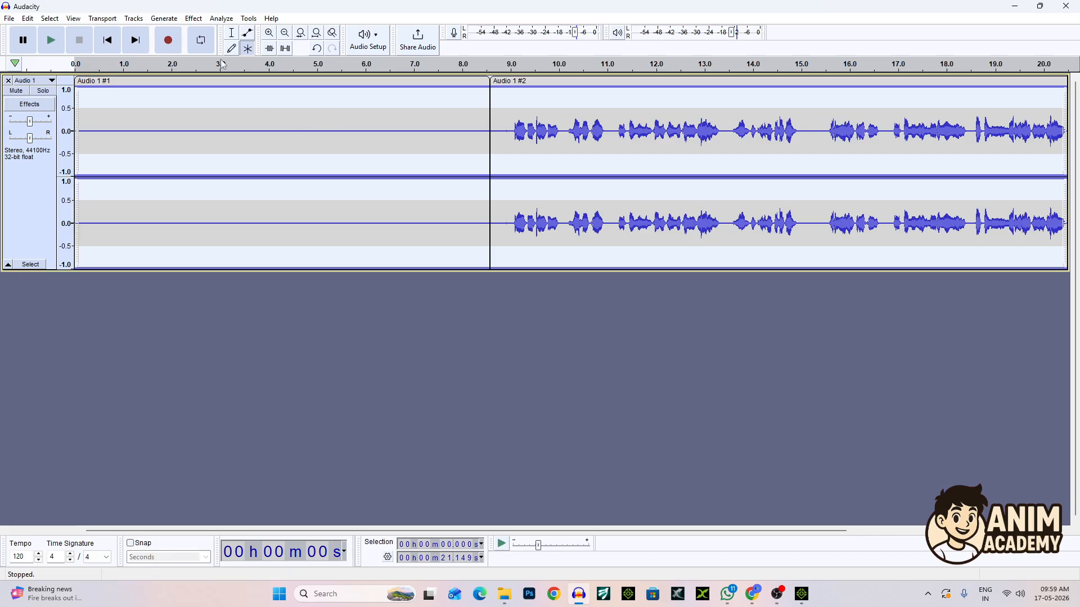
pyautogui.click(194, 19)
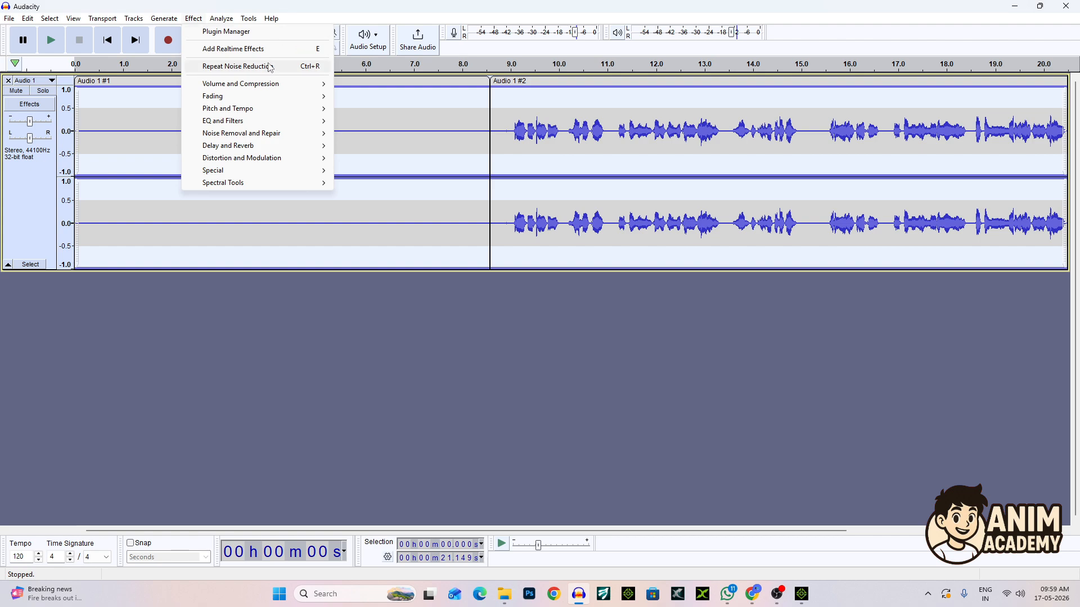
pyautogui.click(298, 5)
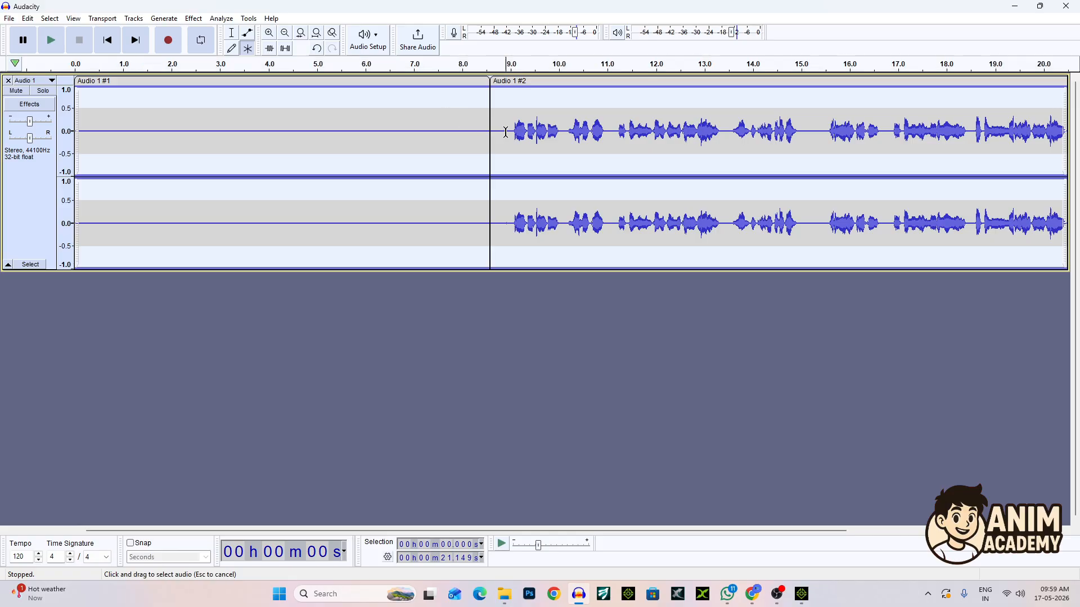
# Delete the silent first clip and move the voice clip to about 0.07 seconds at the start of the track.
pyautogui.moveTo(495, 132); pyautogui.dragTo(61, 155)
pyautogui.press('Delete')
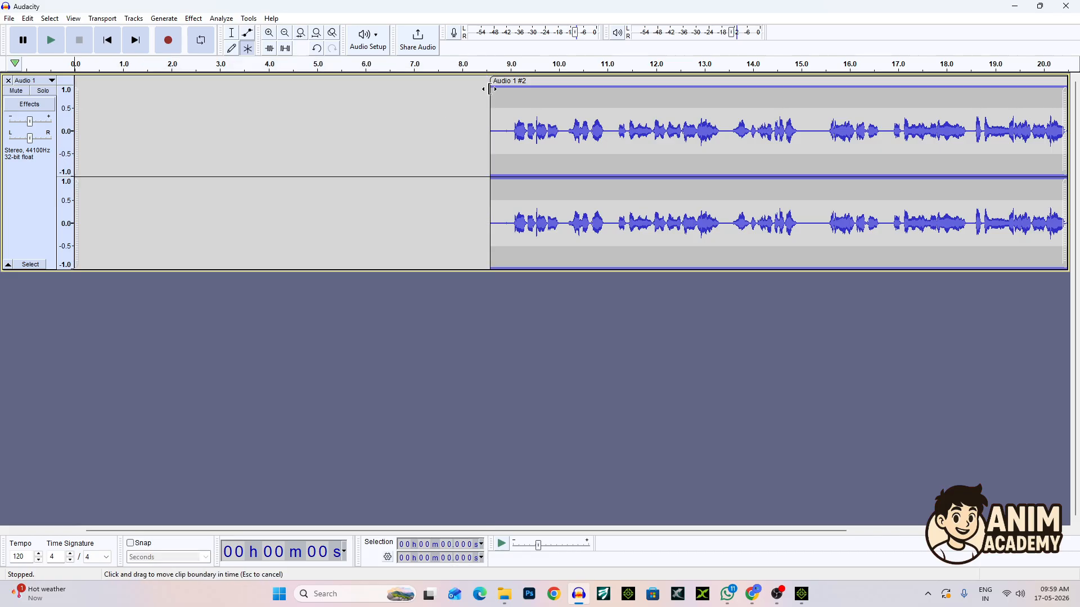
pyautogui.moveTo(497, 84); pyautogui.dragTo(62, 105)
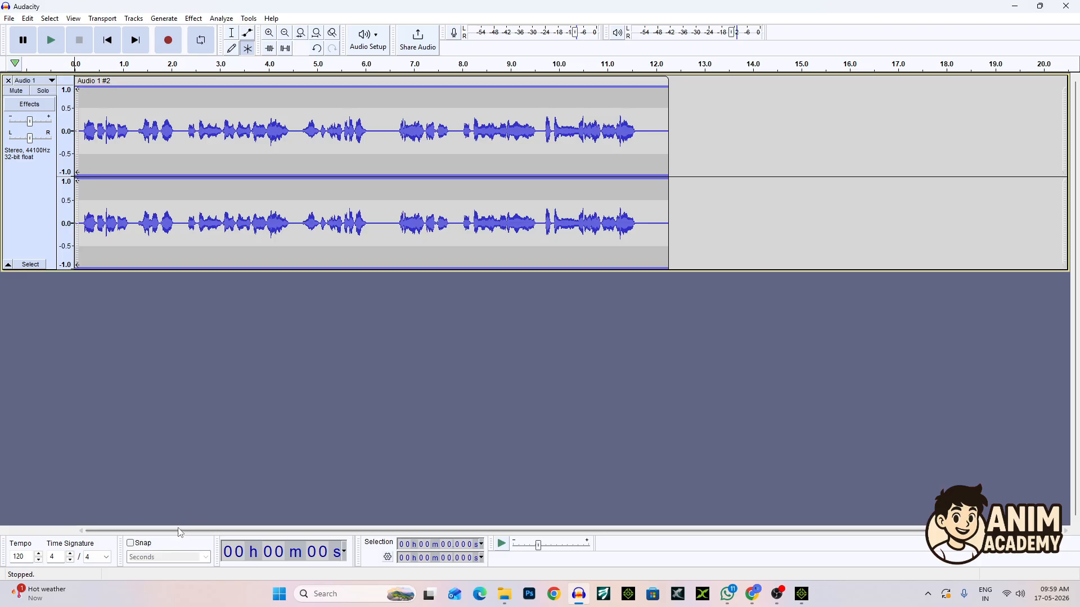
pyautogui.moveTo(127, 83); pyautogui.dragTo(146, 85)
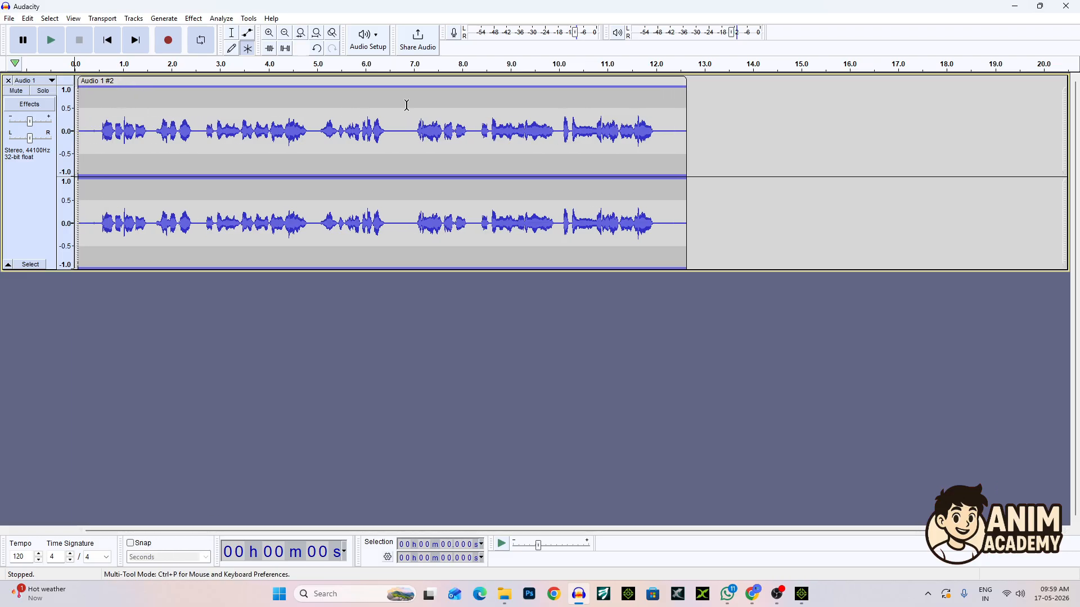
pyautogui.click(771, 166)
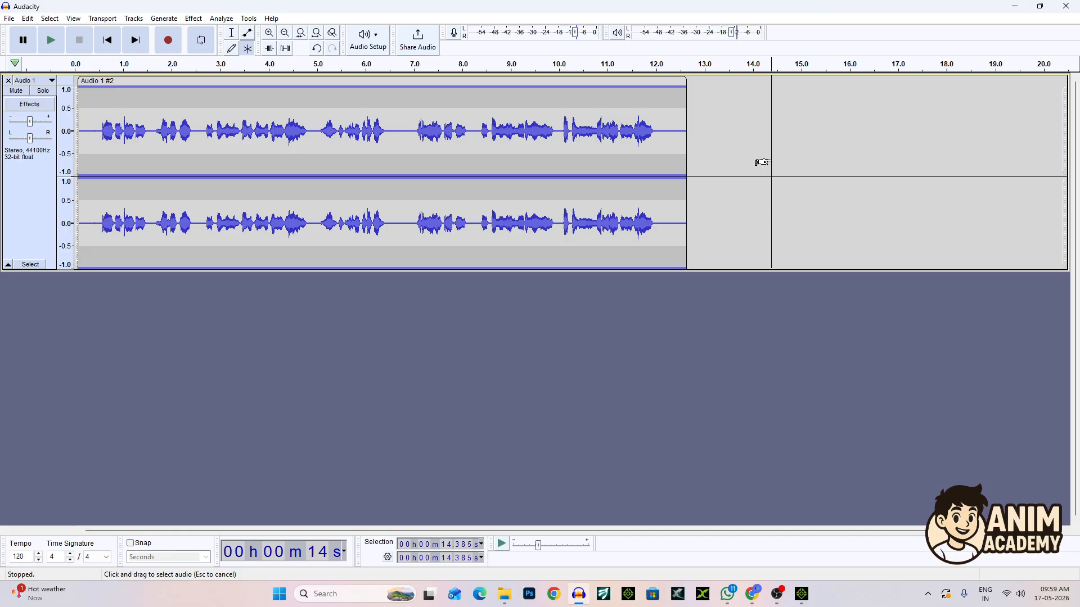
pyautogui.click(688, 135)
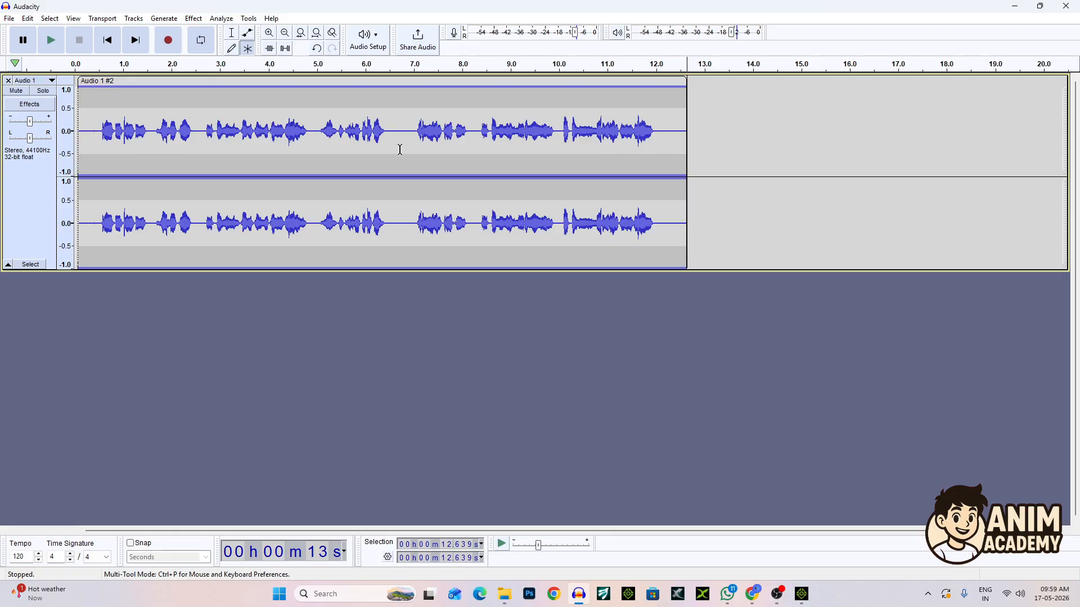
# Apply Filter Curve EQ with the Bass Boost factory preset to the entire voice clip.
pyautogui.click(22, 209)
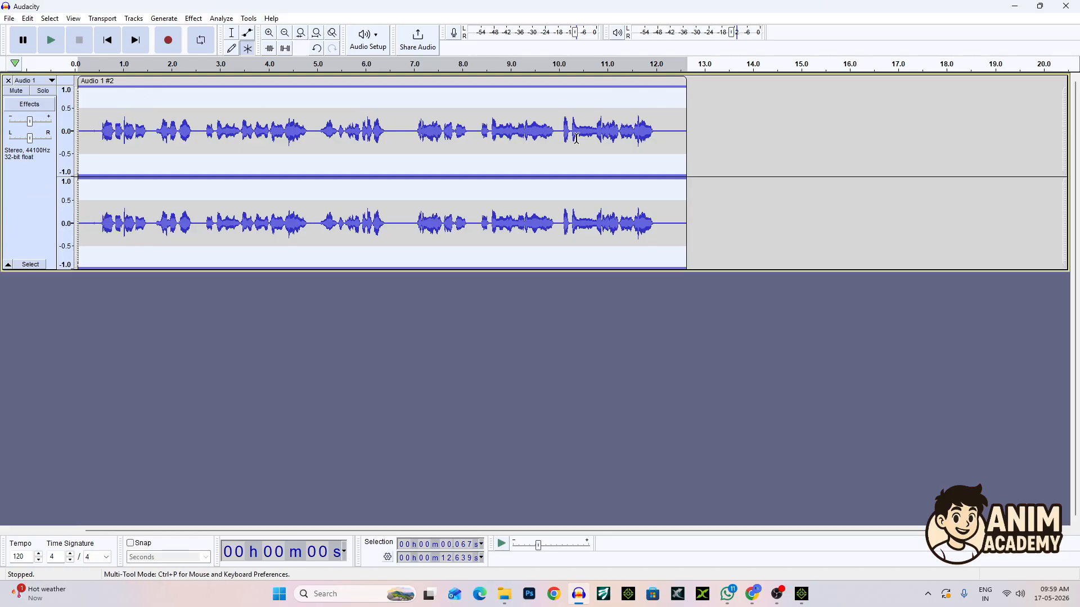
pyautogui.click(194, 18)
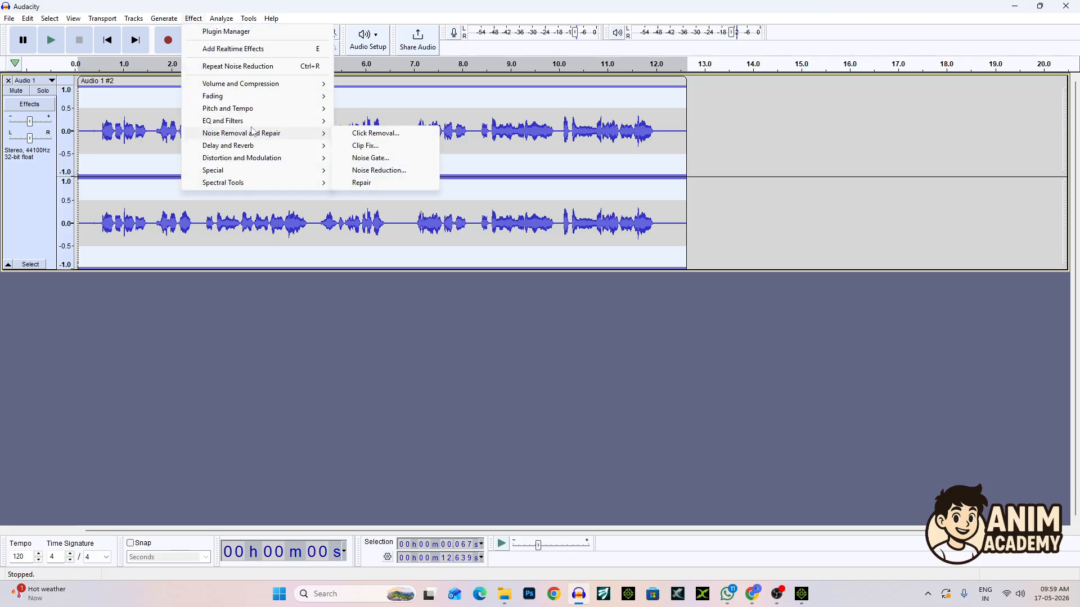
pyautogui.moveTo(243, 124)
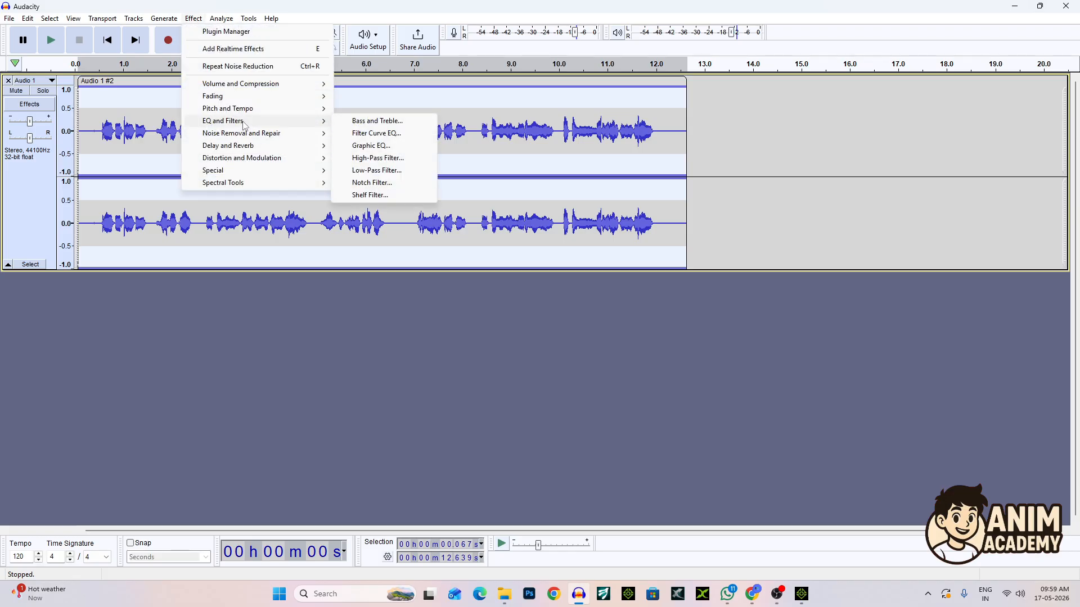
pyautogui.click(376, 134)
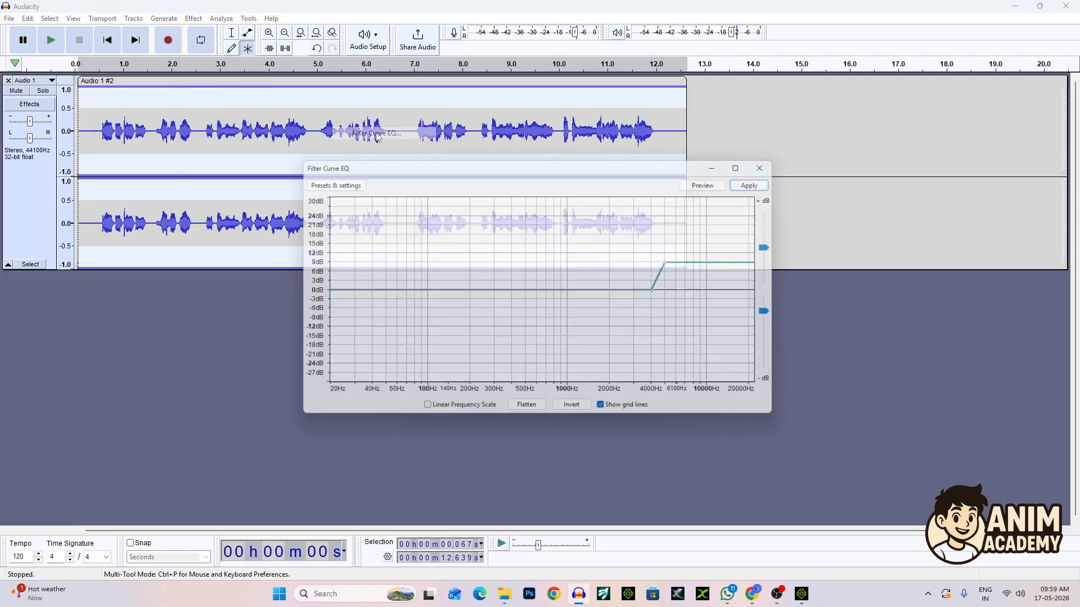
pyautogui.click(333, 181)
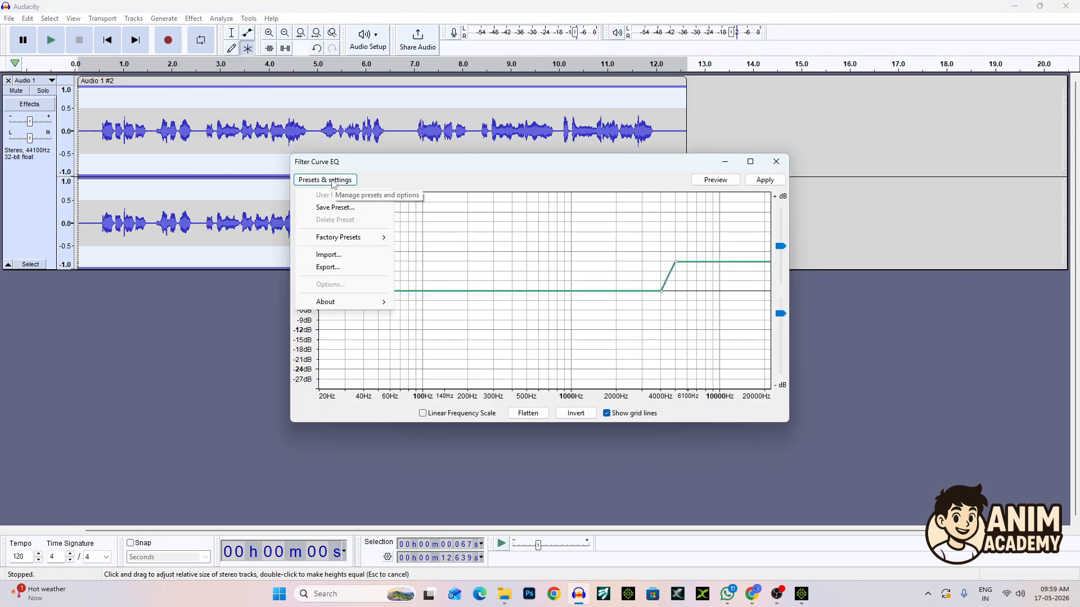
pyautogui.moveTo(347, 241)
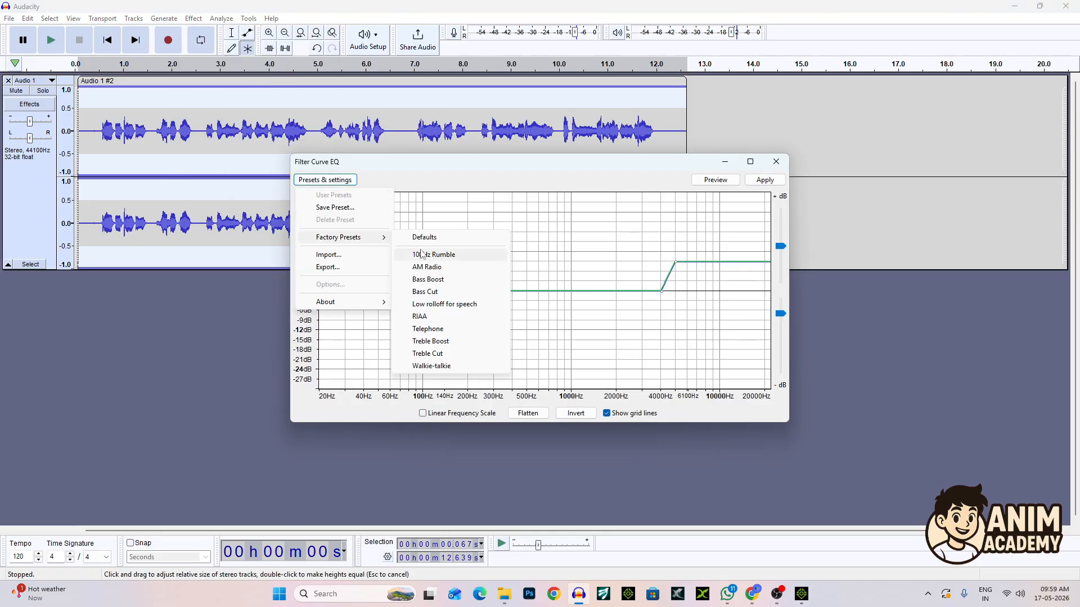
pyautogui.click(432, 279)
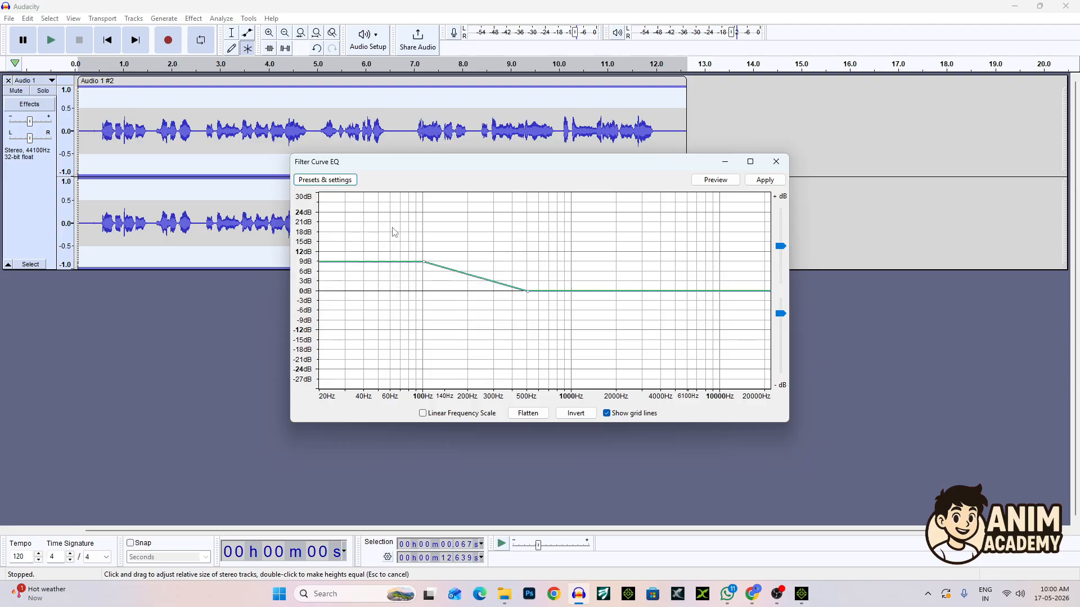
pyautogui.click(754, 181)
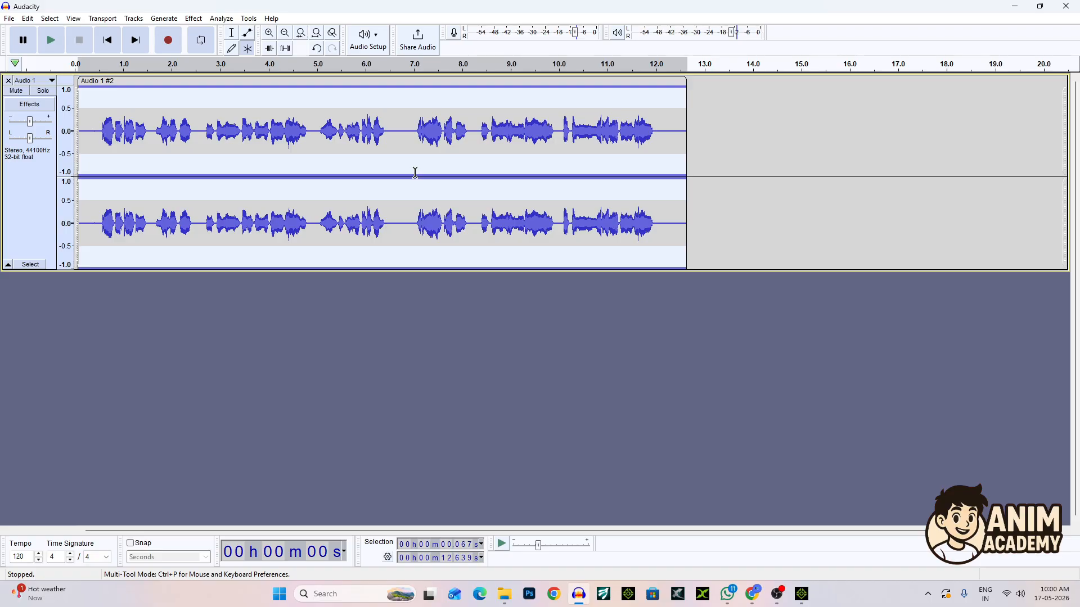
# Apply Filter Curve EQ with the Treble Boost factory preset to the selected voice clip.
pyautogui.click(194, 18)
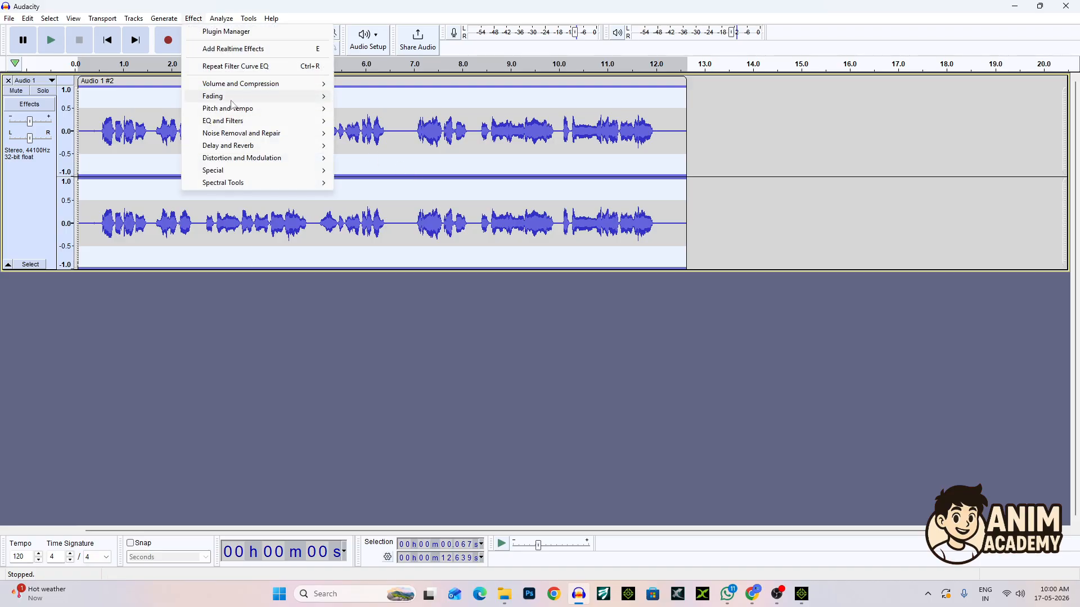
pyautogui.moveTo(232, 121)
pyautogui.click(374, 134)
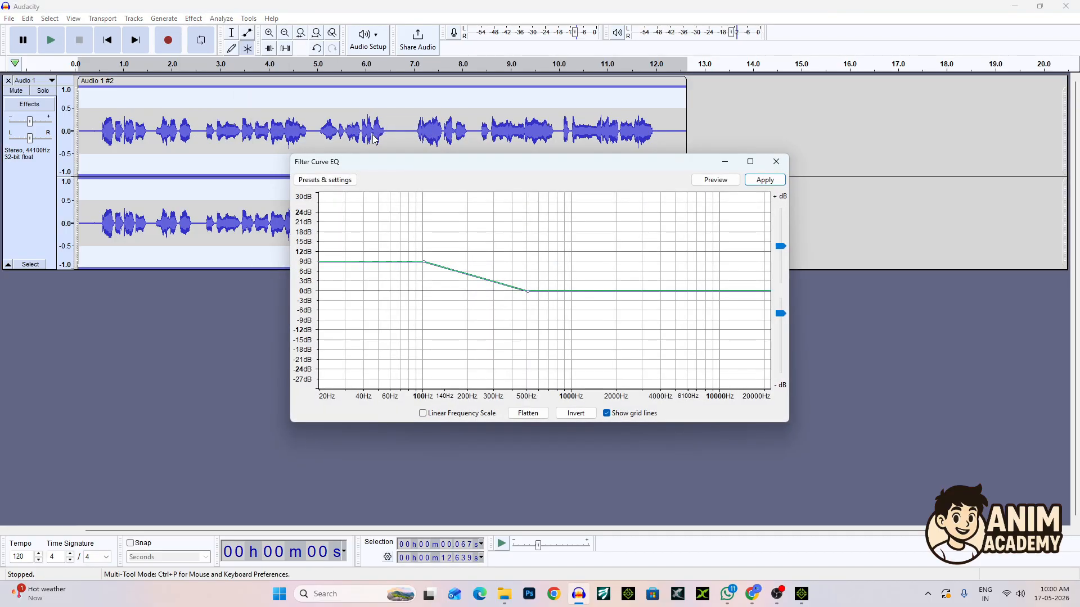
pyautogui.click(337, 180)
pyautogui.moveTo(358, 241)
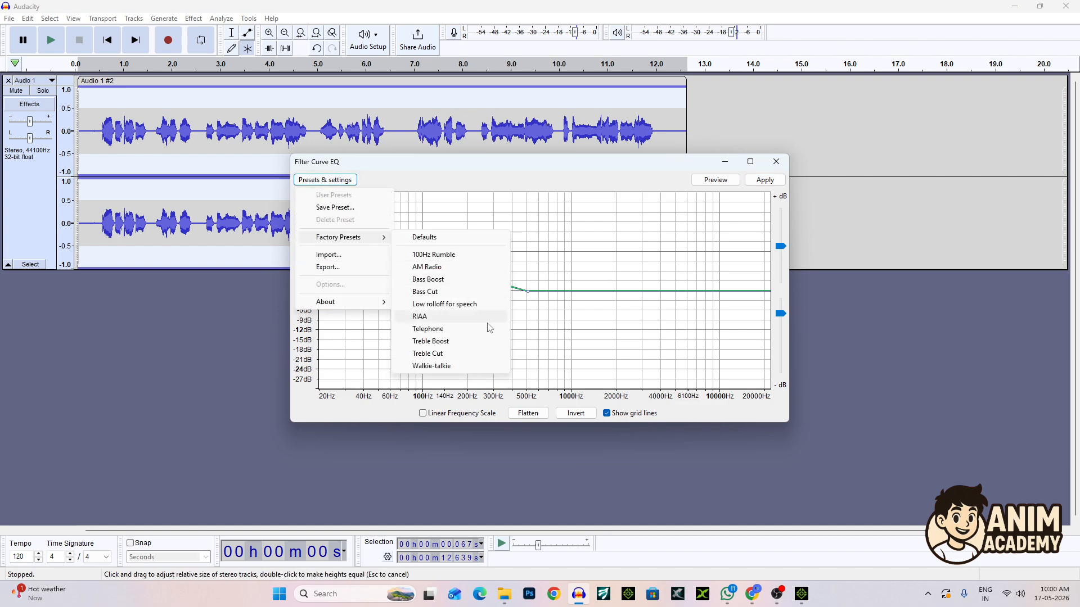
pyautogui.click(443, 342)
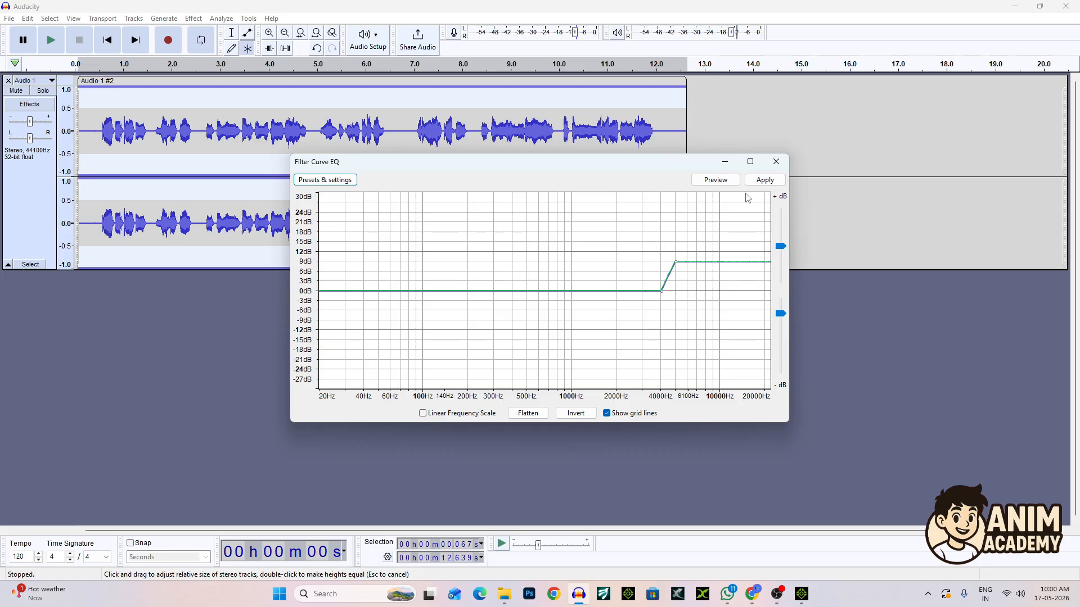
pyautogui.click(764, 180)
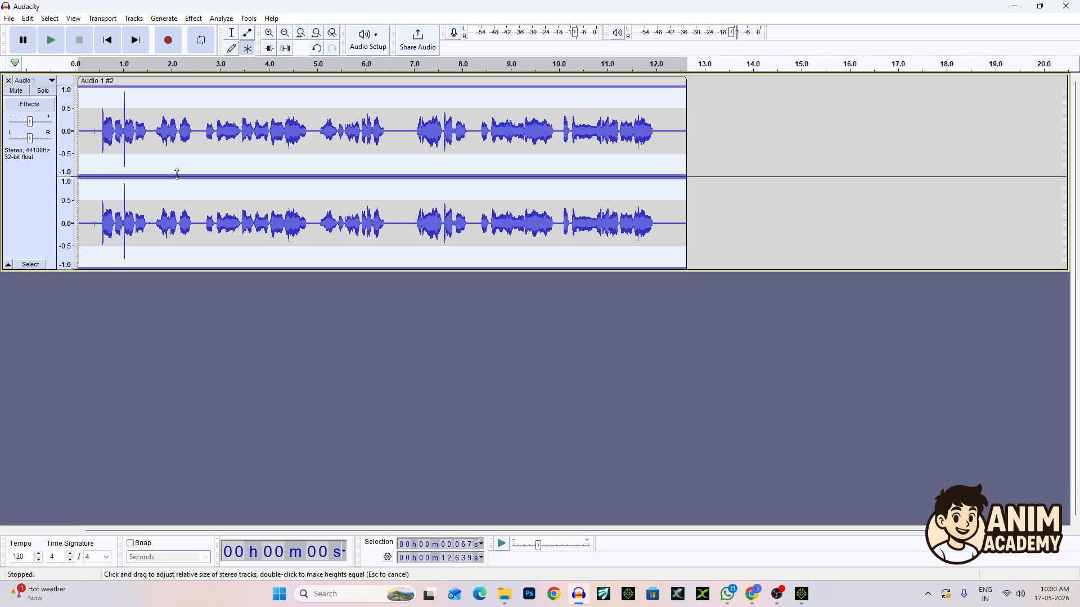
# Preview and apply the Compressor to the voice clip with -12 dB threshold, -40 dB noise floor, 2:1 ratio and make-up gain.
pyautogui.click(193, 19)
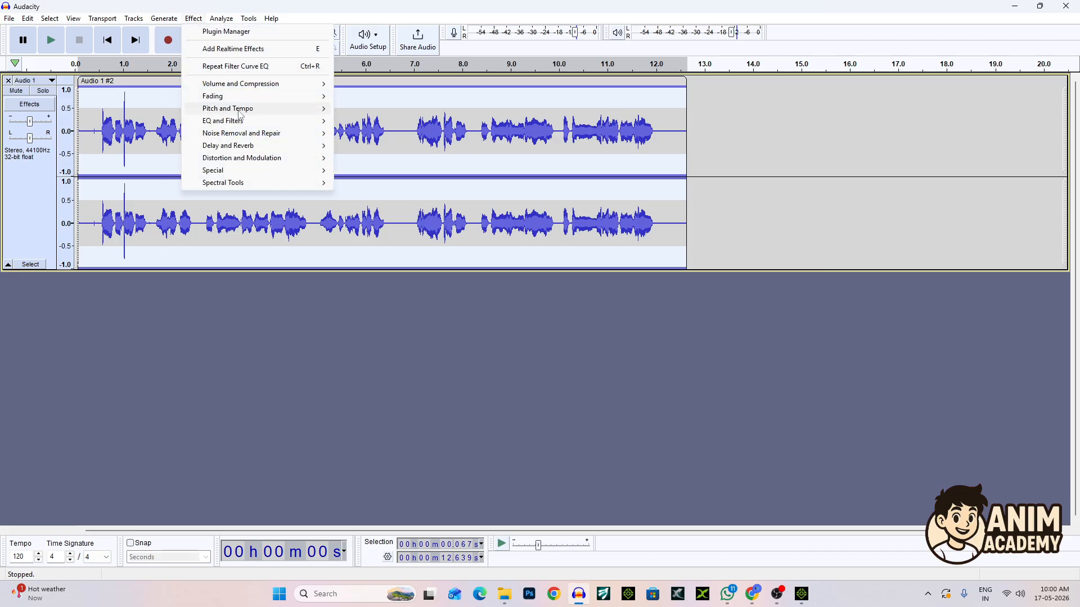
pyautogui.moveTo(244, 125)
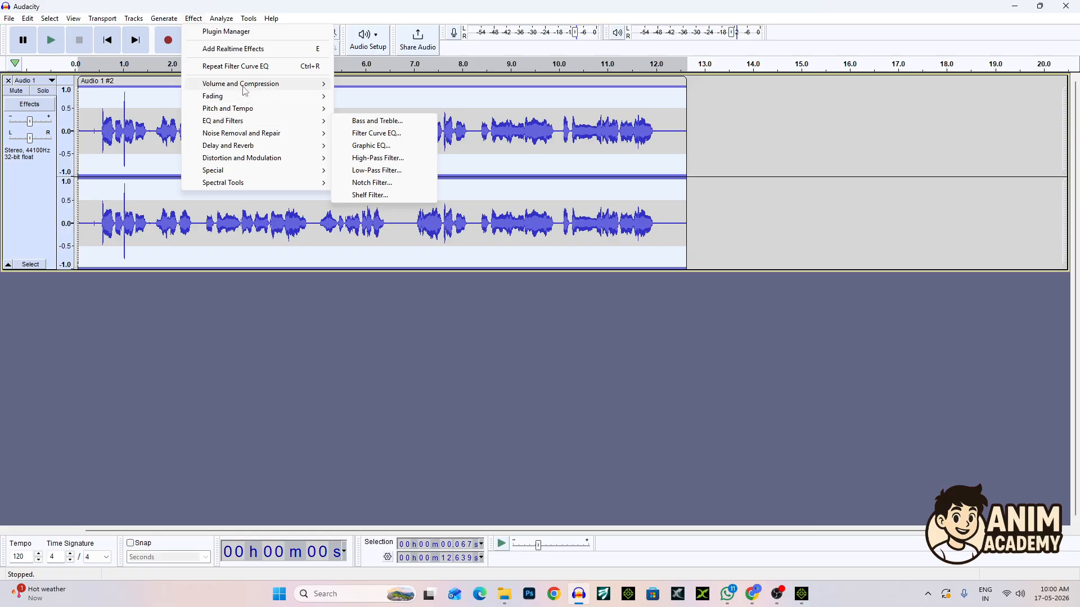
pyautogui.moveTo(243, 88)
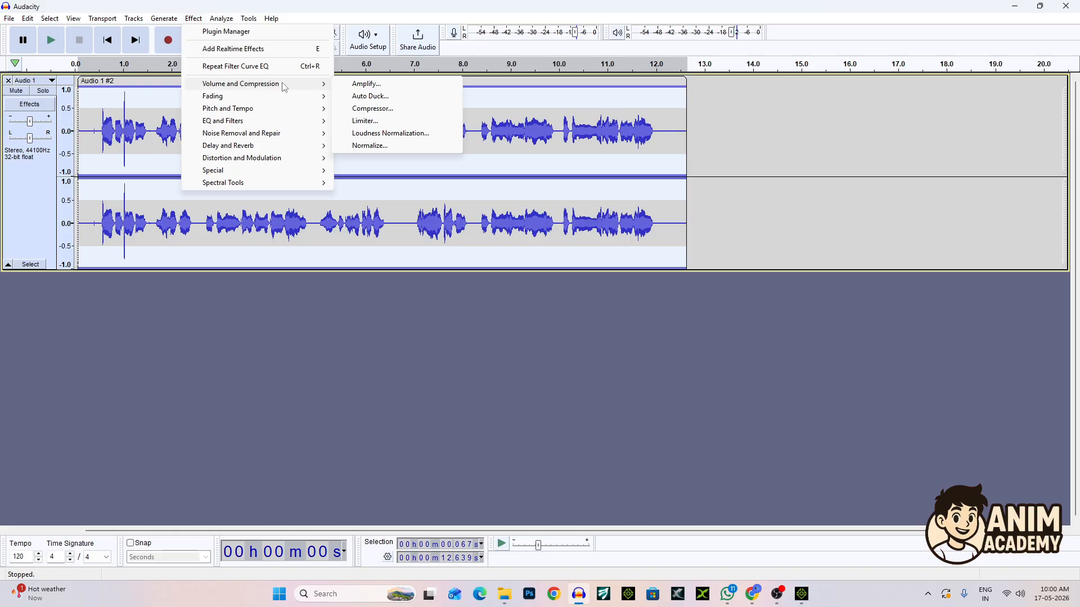
pyautogui.click(377, 111)
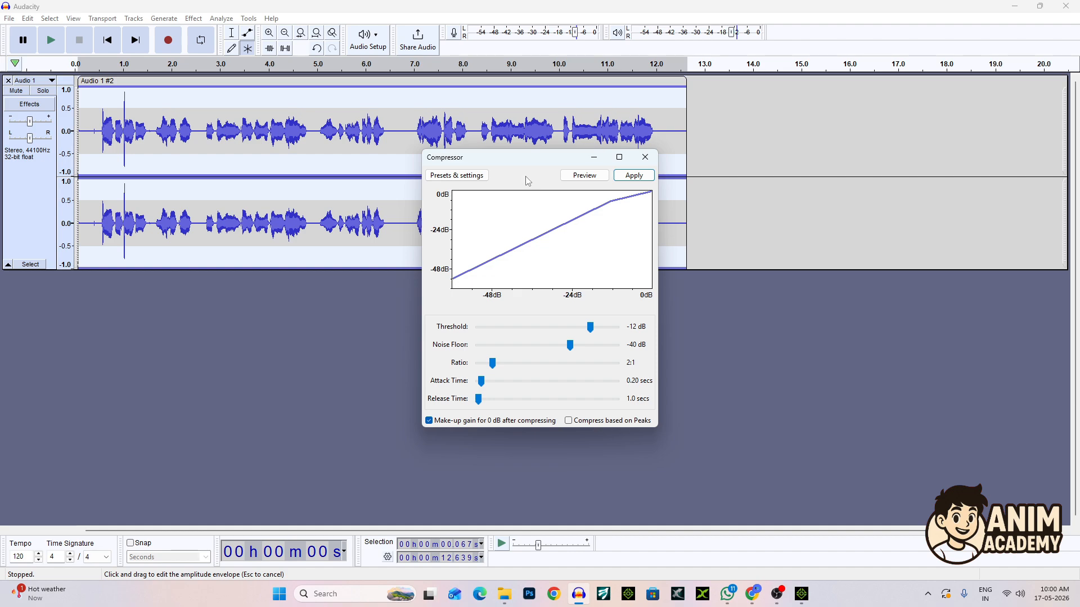
pyautogui.click(584, 176)
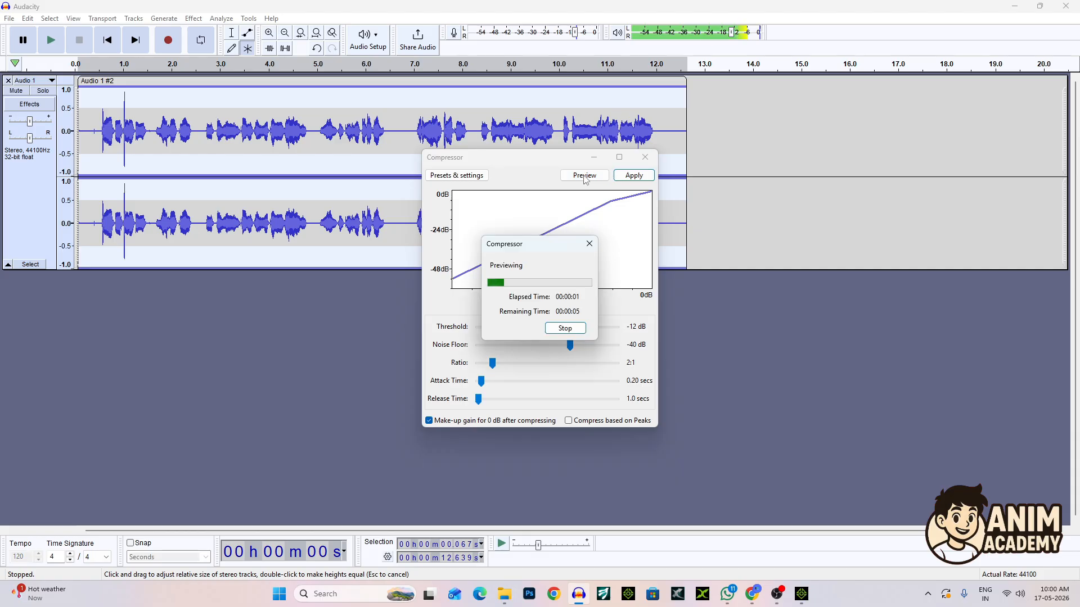
pyautogui.click(565, 329)
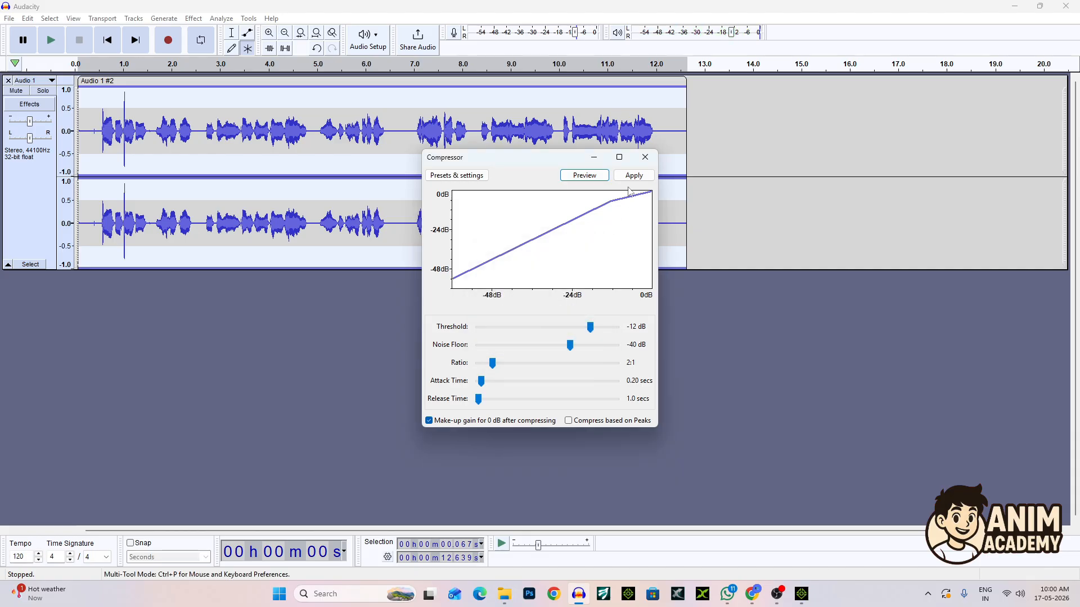
pyautogui.click(633, 175)
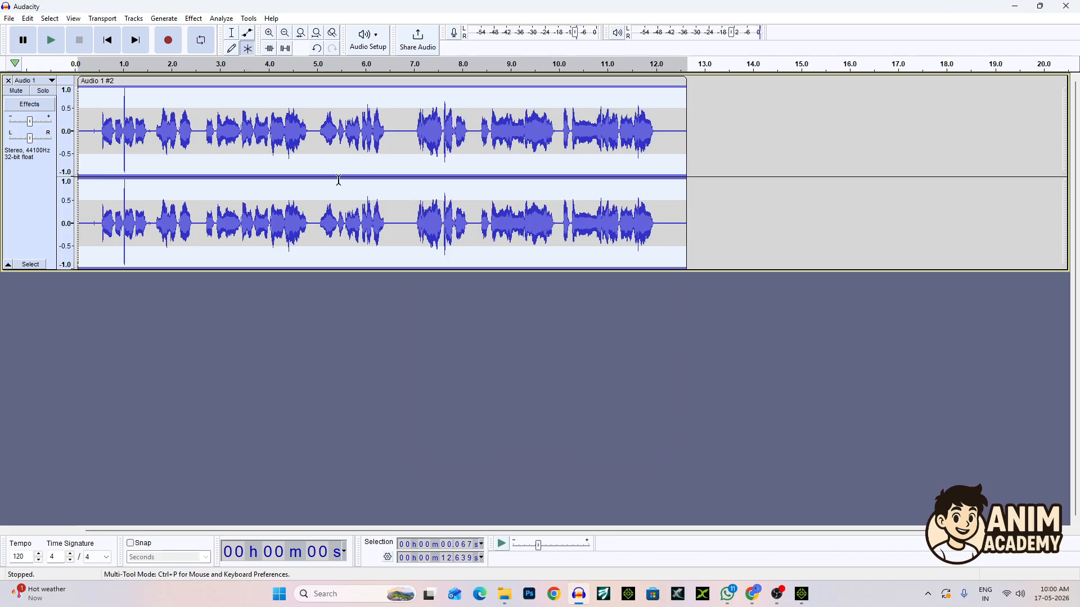
# Normalize the selected voice clip to a peak amplitude of -1.0 dB.
pyautogui.click(194, 20)
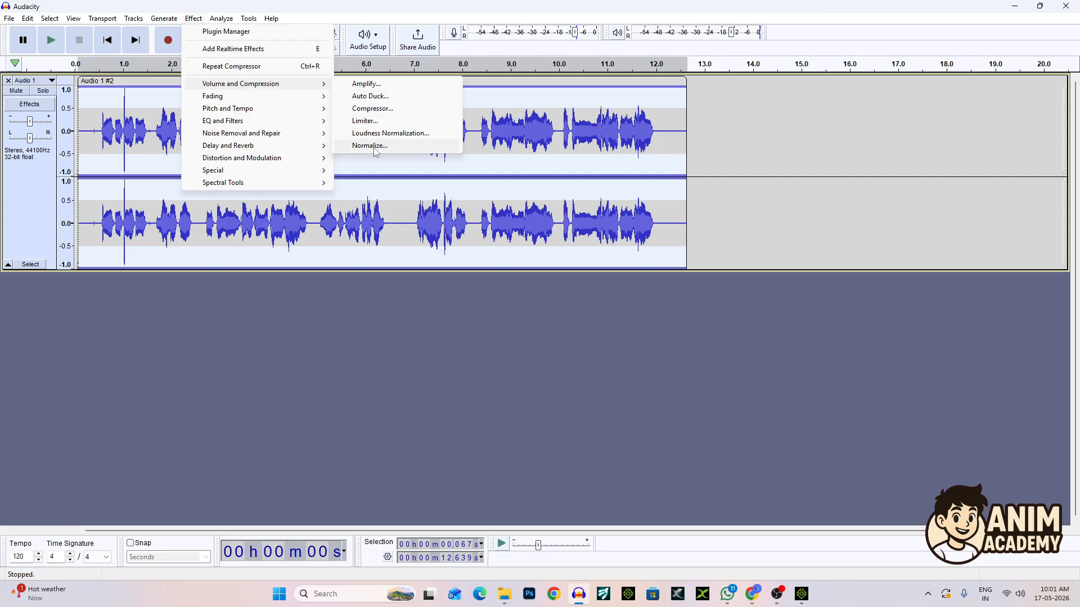
pyautogui.click(371, 147)
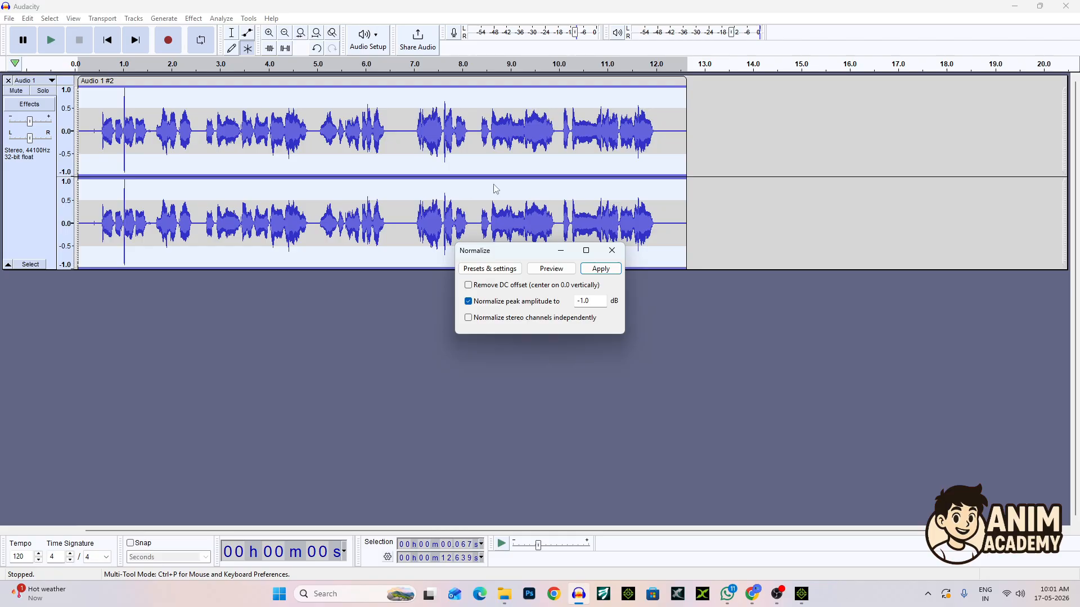
pyautogui.click(600, 270)
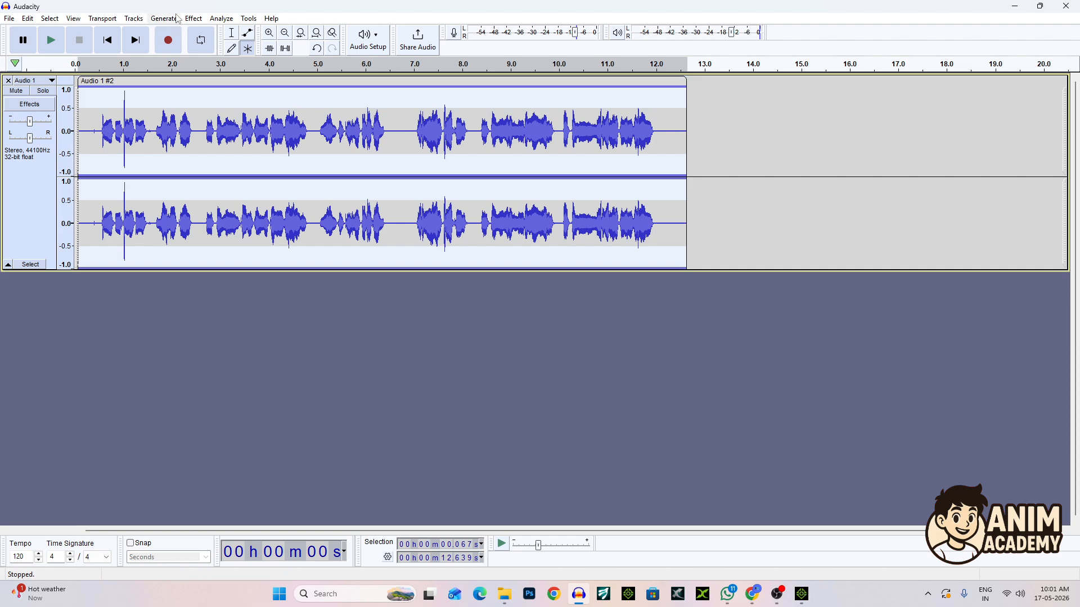
pyautogui.click(194, 19)
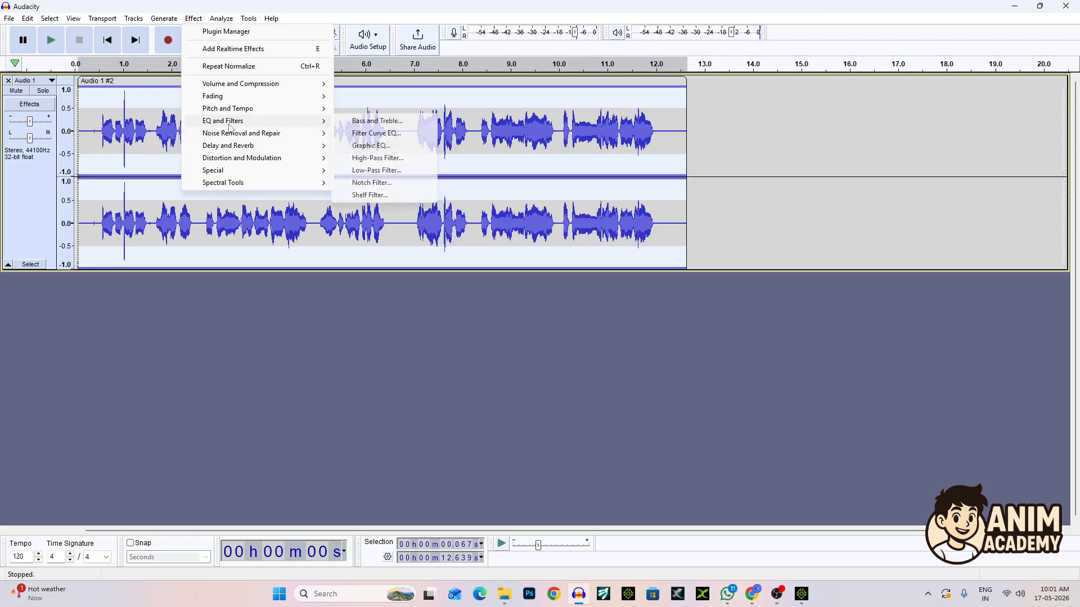
pyautogui.moveTo(232, 86)
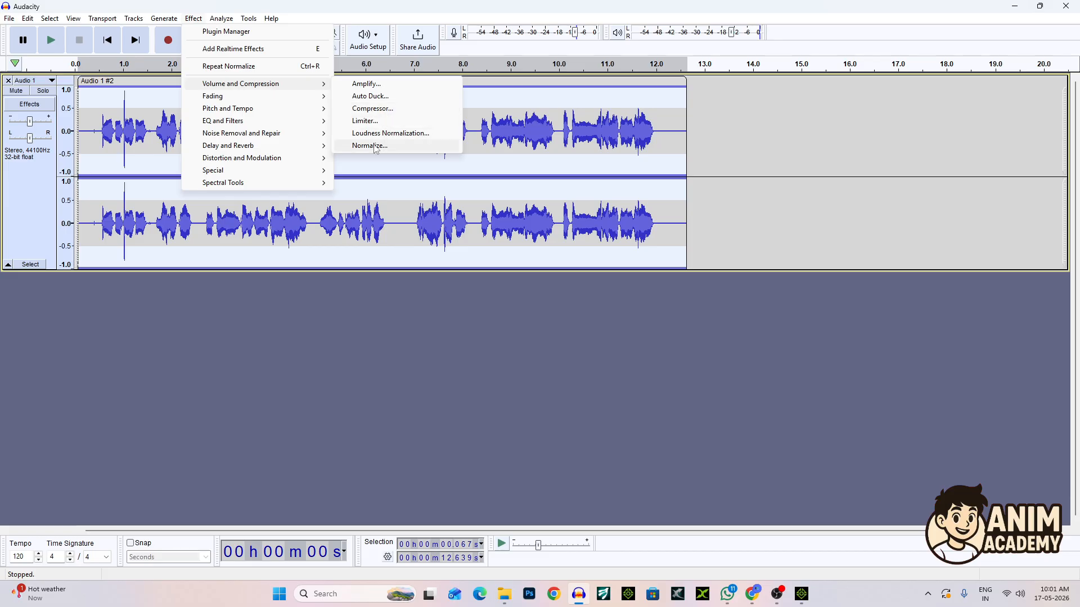
pyautogui.click(733, 104)
pyautogui.click(683, 126)
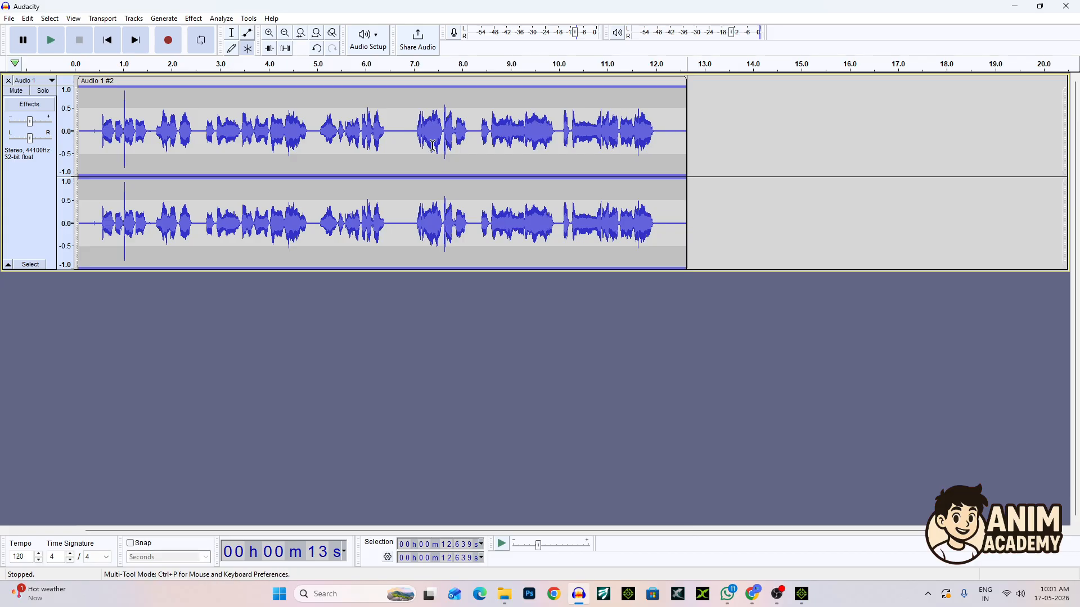
pyautogui.click(56, 200)
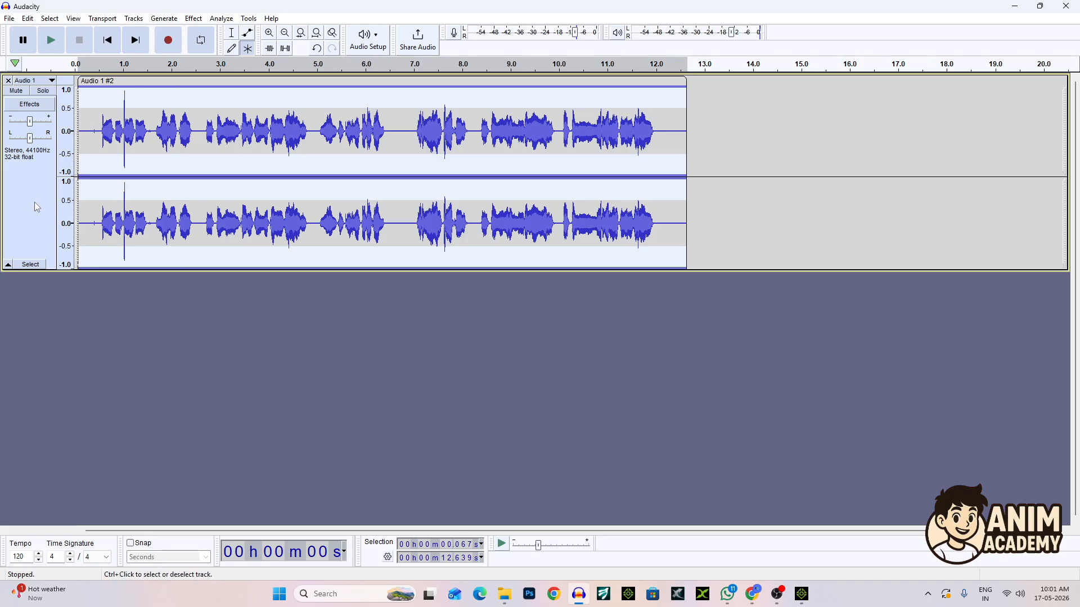
# Try to amplify the whole voice track by 1.3 dB with clipping not allowed.
pyautogui.click(192, 20)
pyautogui.moveTo(264, 84)
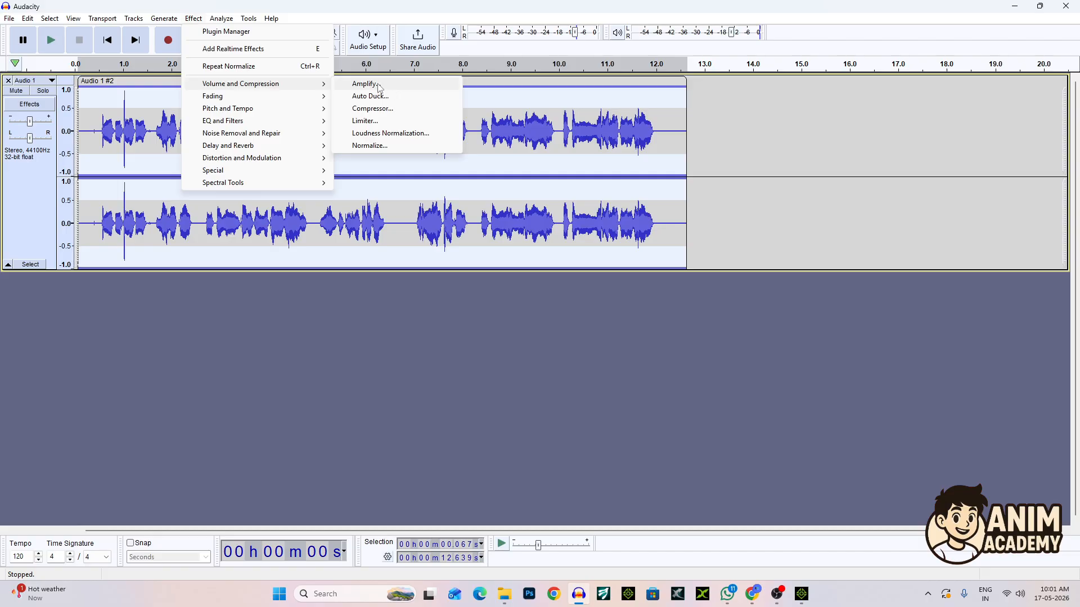
pyautogui.click(365, 83)
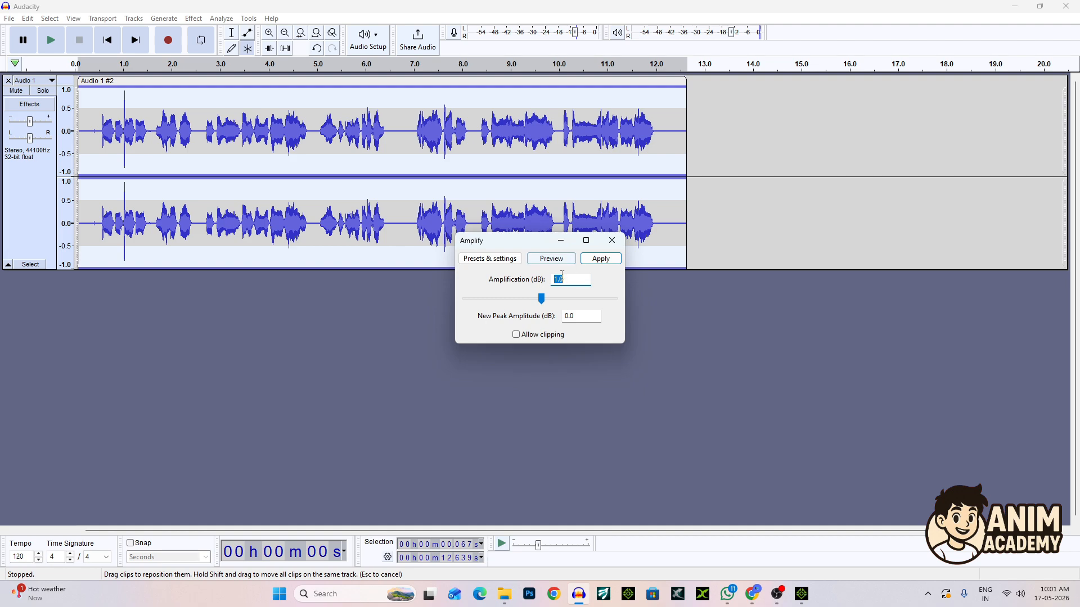
pyautogui.click(543, 298)
pyautogui.moveTo(543, 299); pyautogui.dragTo(566, 300)
pyautogui.moveTo(595, 296); pyautogui.dragTo(546, 305)
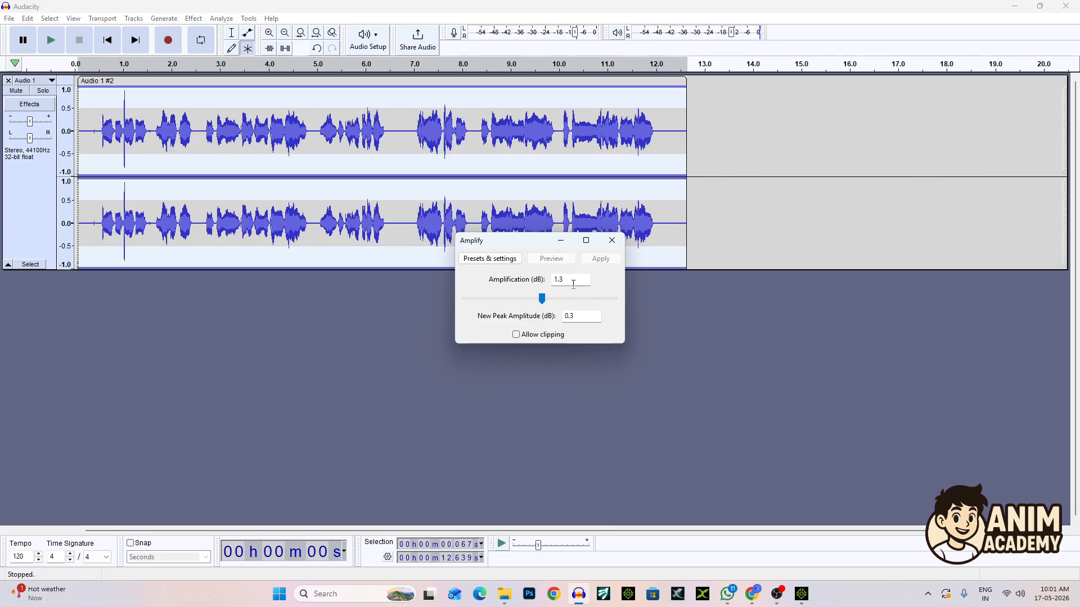
pyautogui.click(601, 258)
# Amplify the whole voice track by 1.0 dB to a new peak amplitude of 0.0 dB.
pyautogui.click(193, 18)
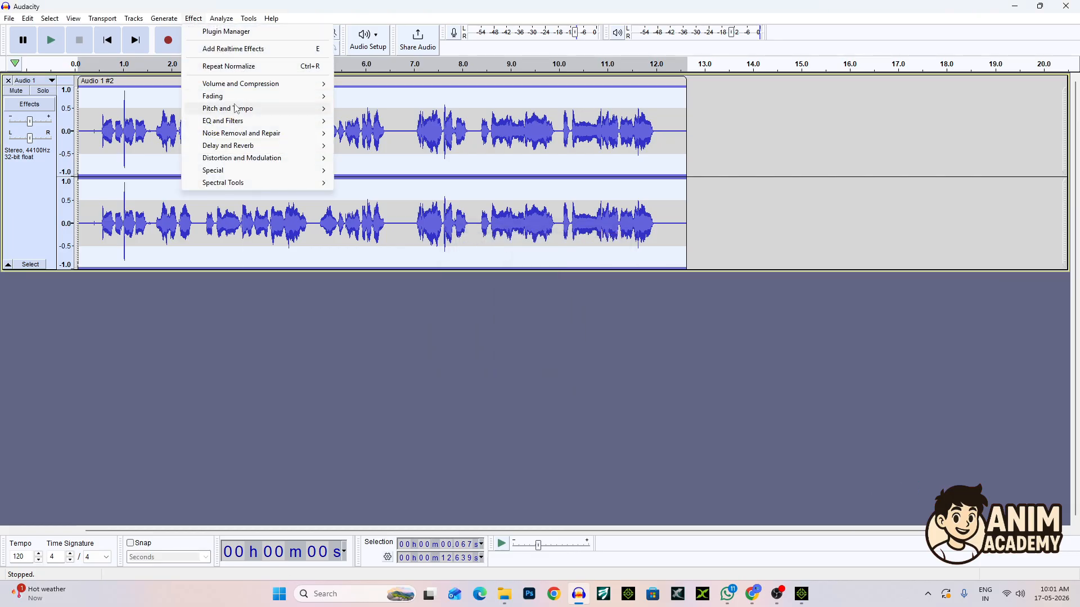
pyautogui.moveTo(253, 84)
pyautogui.click(363, 84)
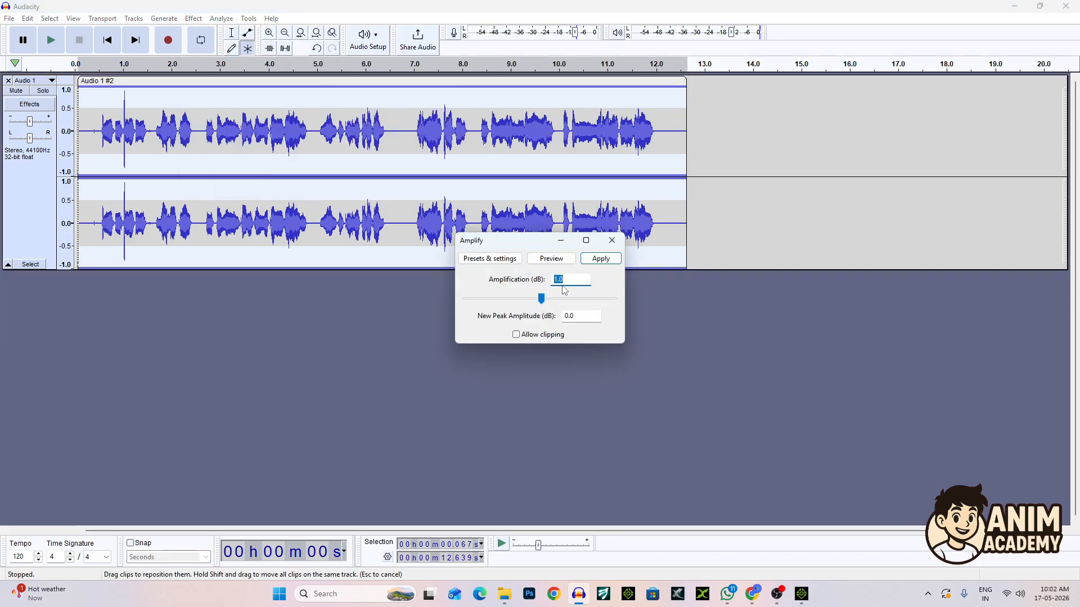
pyautogui.click(600, 259)
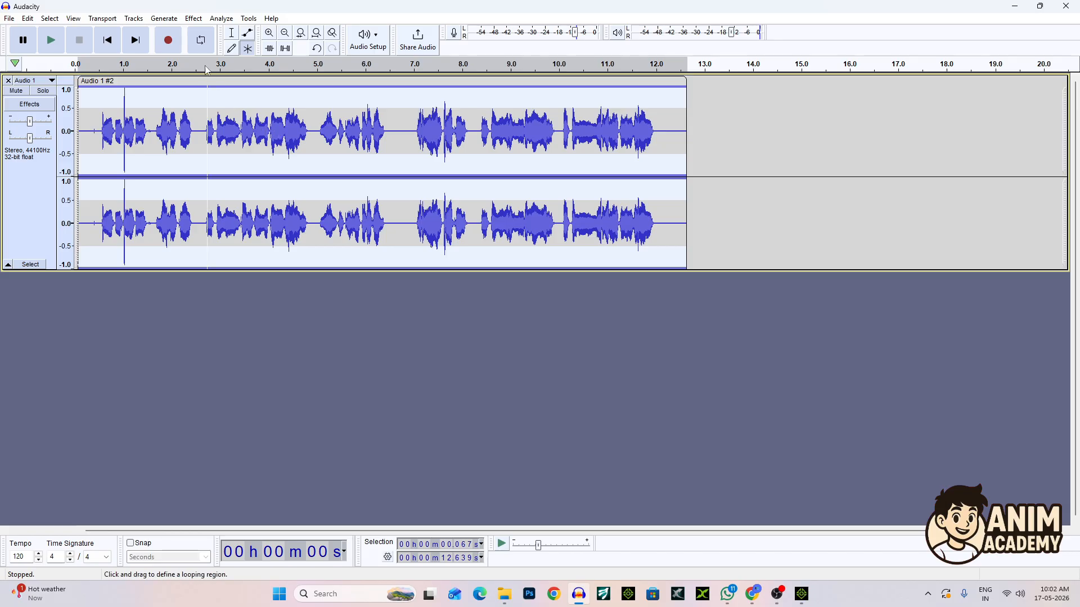
# Repeat the last Amplify effect two more times on the voice track and play back the result.
pyautogui.click(194, 19)
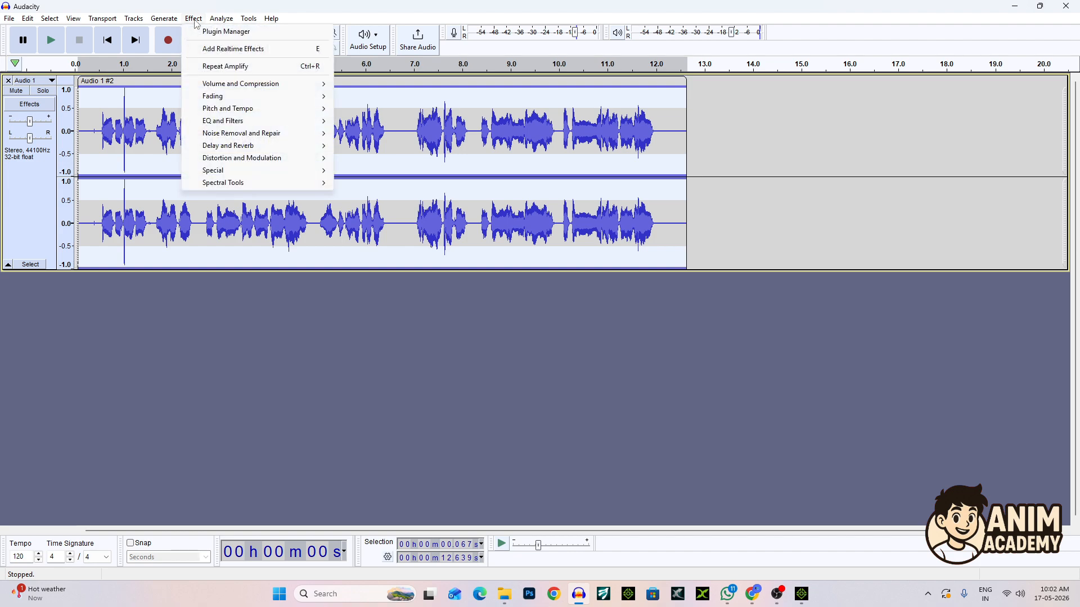
pyautogui.click(237, 70)
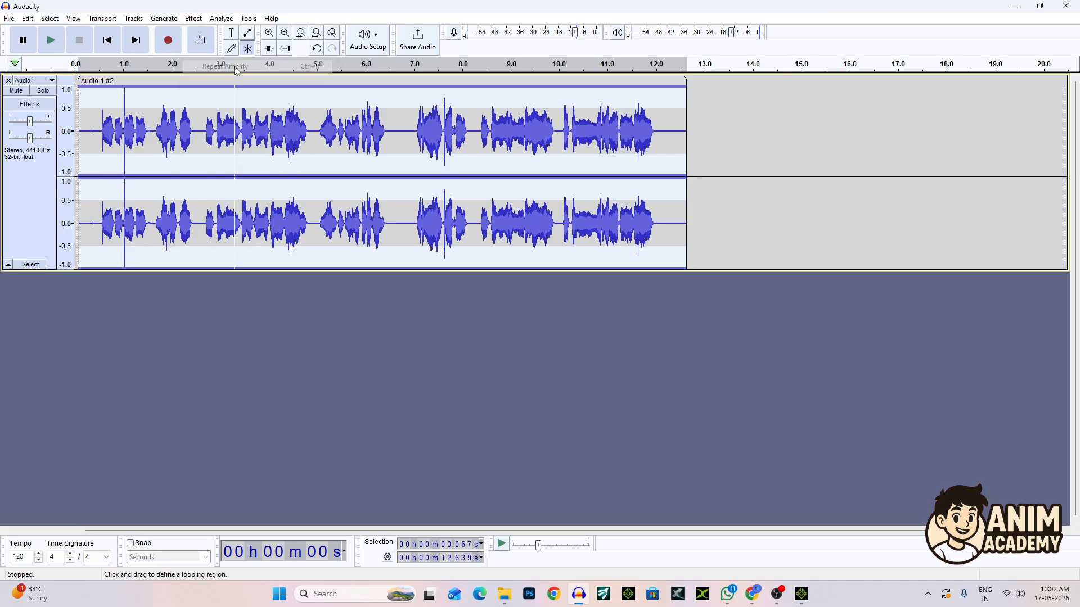
pyautogui.click(194, 19)
pyautogui.click(228, 66)
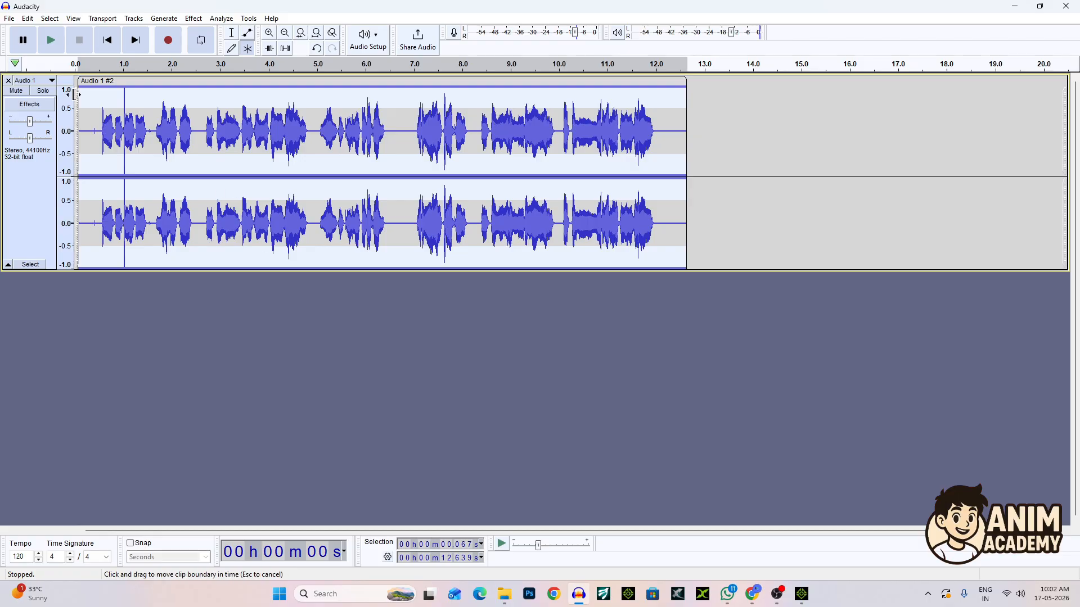
pyautogui.press('space')
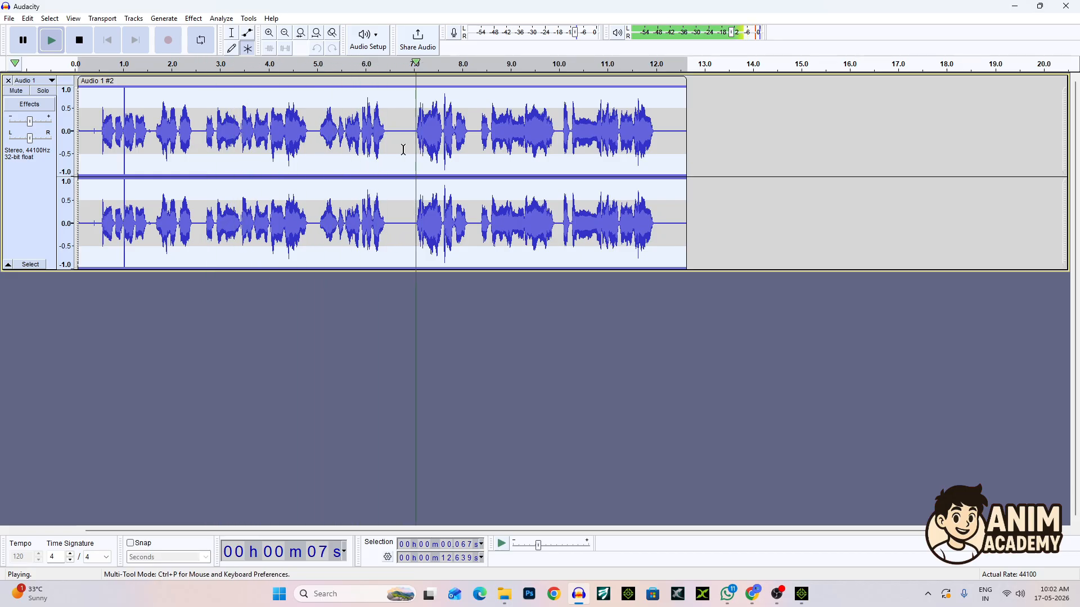
pyautogui.press('space')
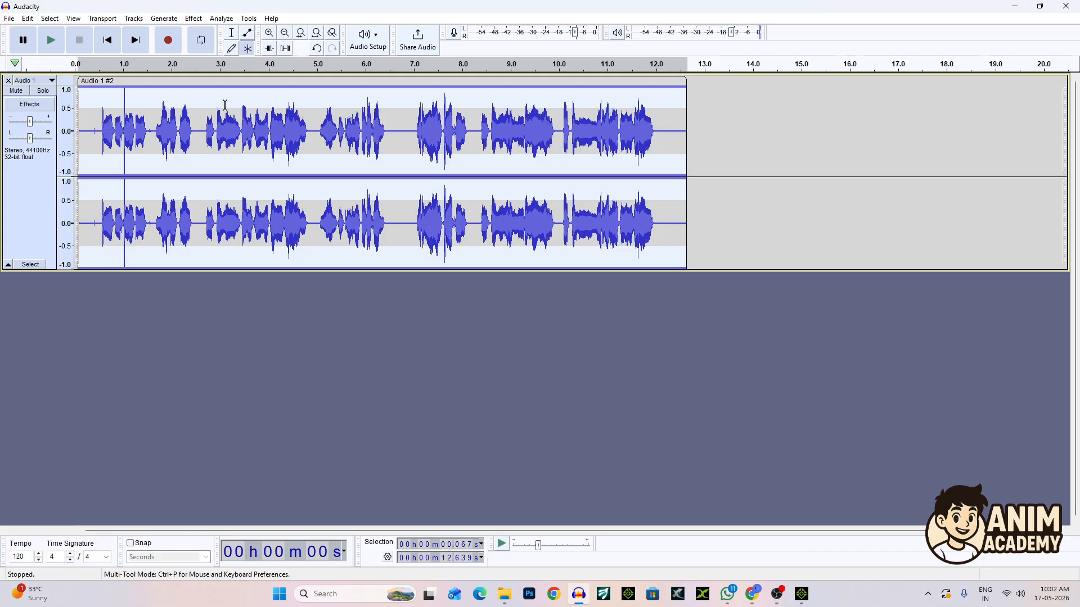
pyautogui.click(100, 134)
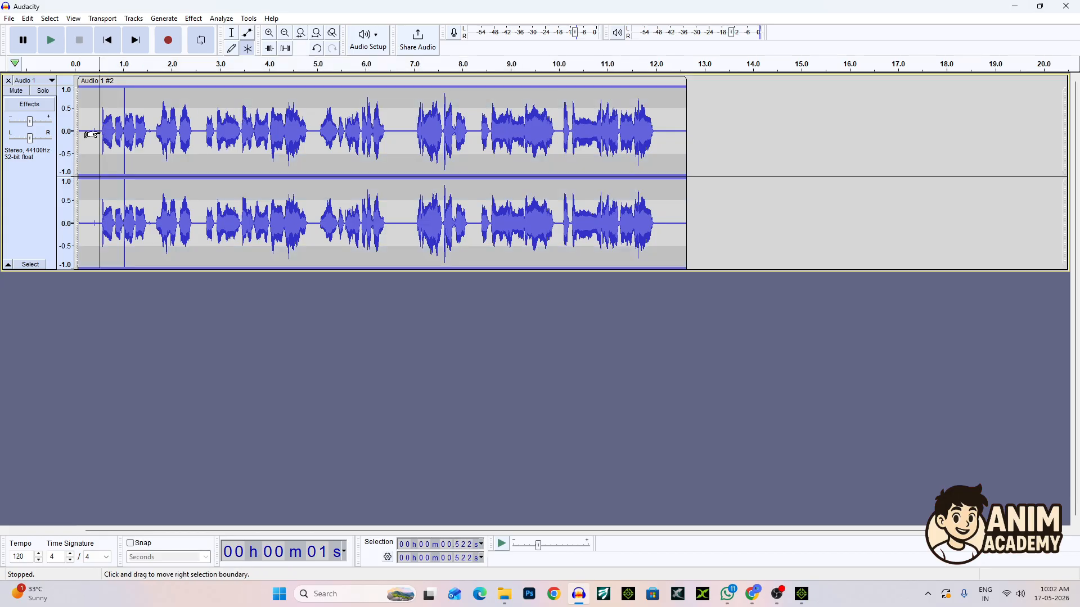
pyautogui.moveTo(90, 133); pyautogui.dragTo(231, 133)
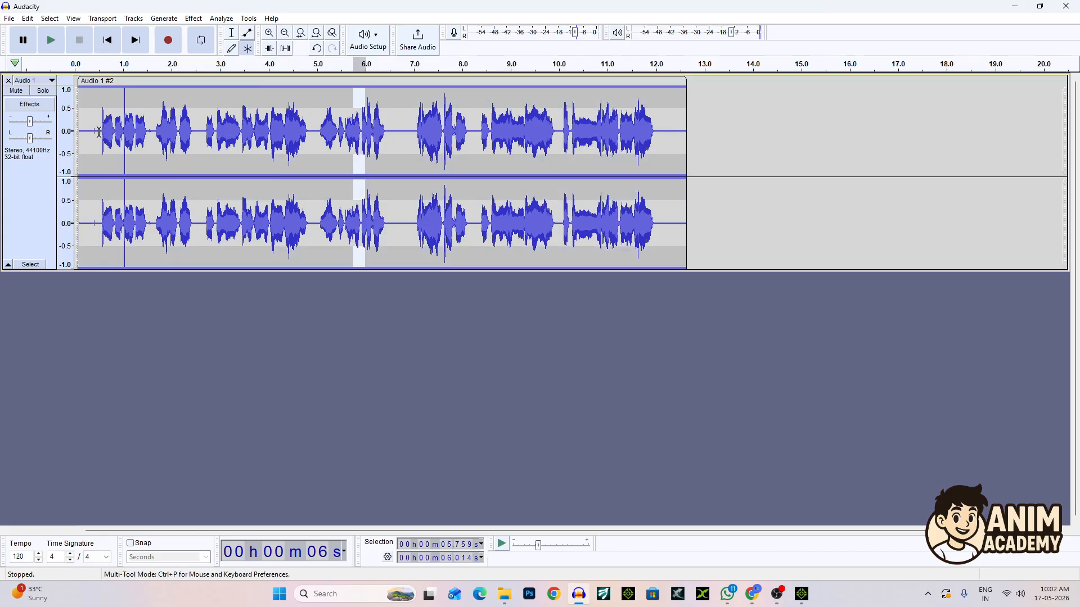
pyautogui.moveTo(99, 132); pyautogui.dragTo(389, 133)
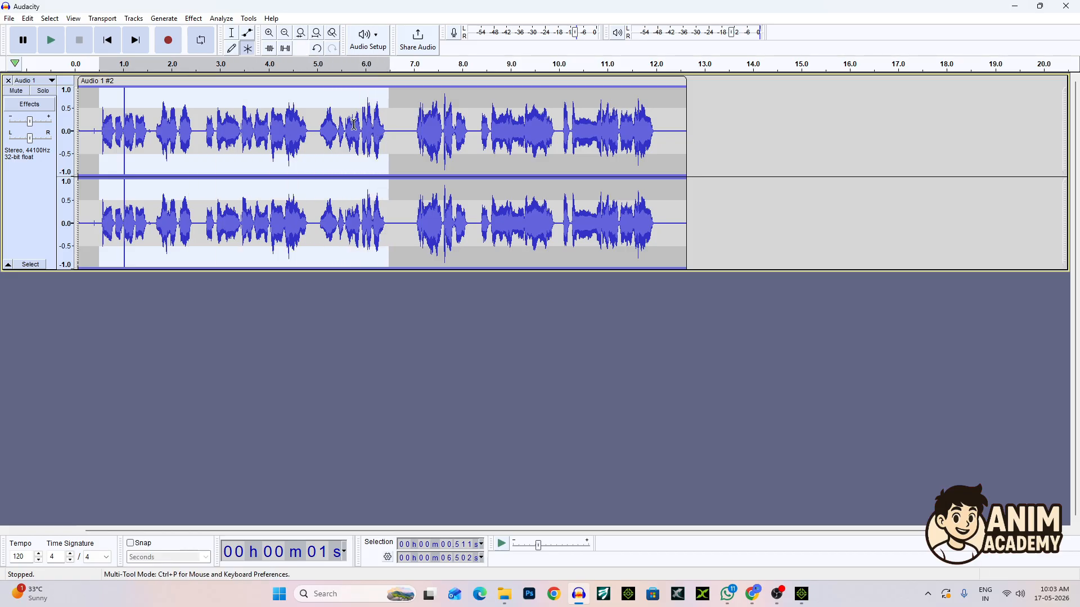
pyautogui.click(409, 119)
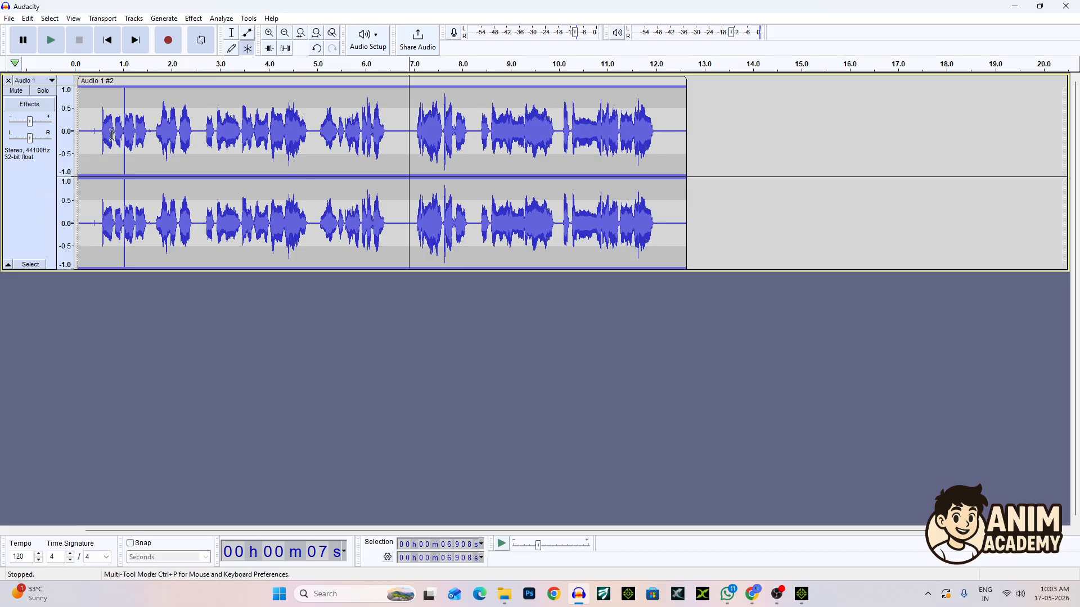
# Select the whole voice track, start the Change Pitch effect and preview a percent change of -13.
pyautogui.click(47, 198)
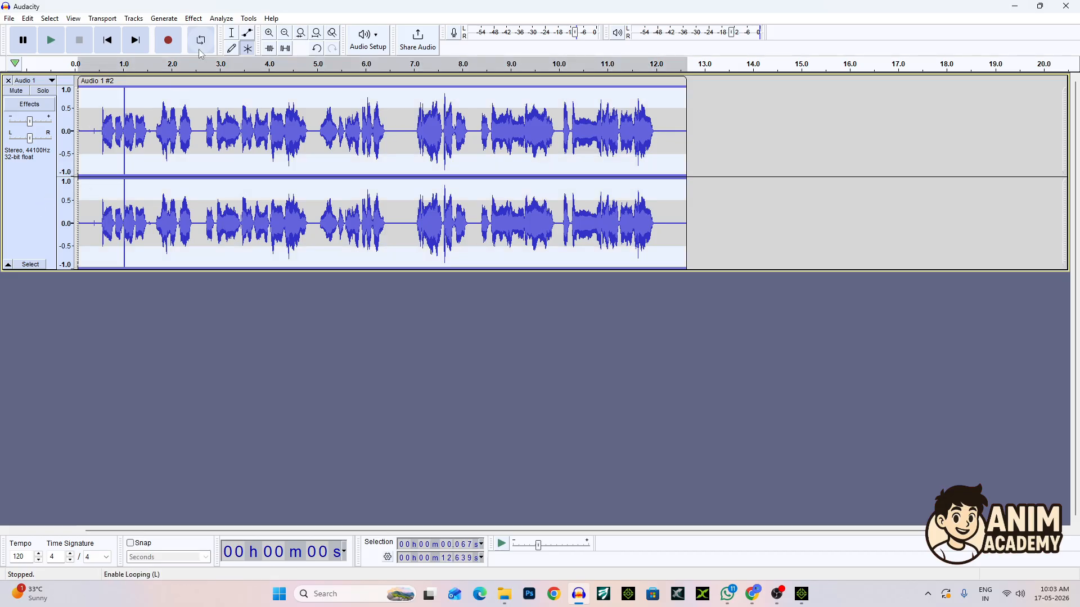
pyautogui.click(194, 19)
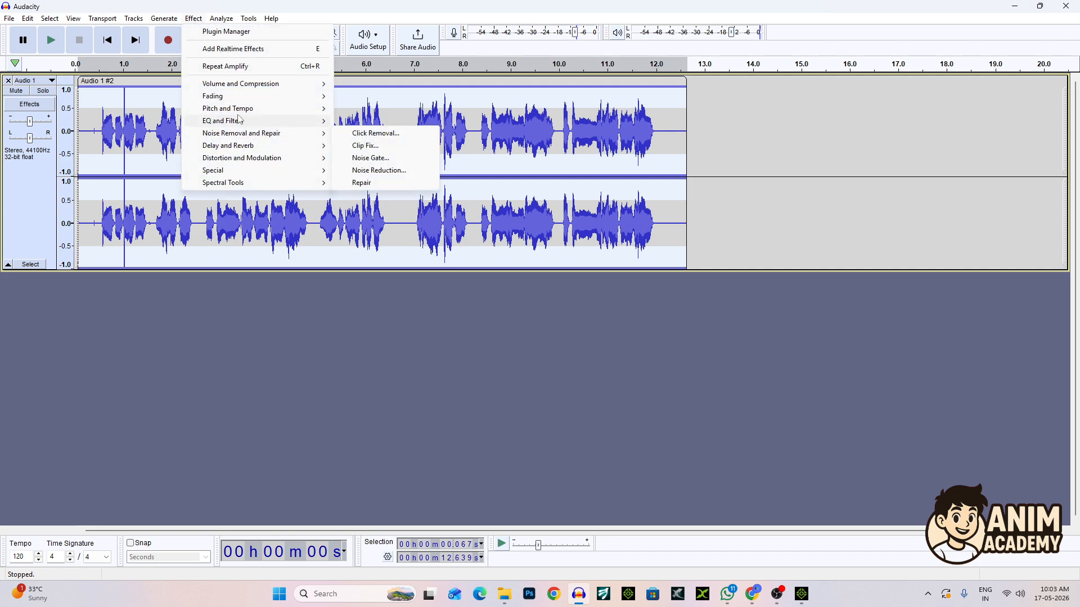
pyautogui.moveTo(240, 112)
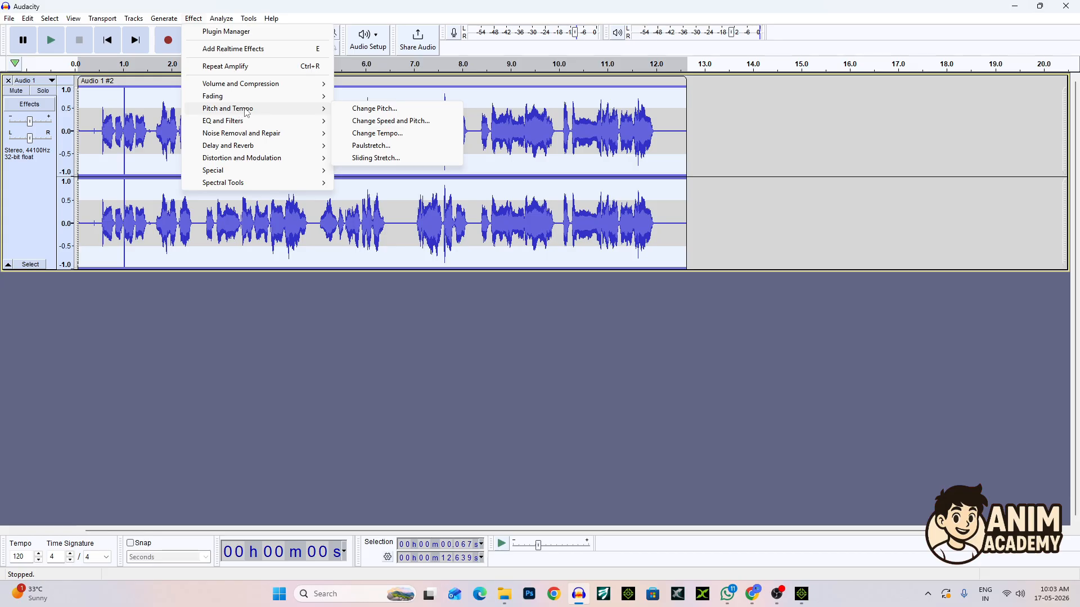
pyautogui.click(385, 111)
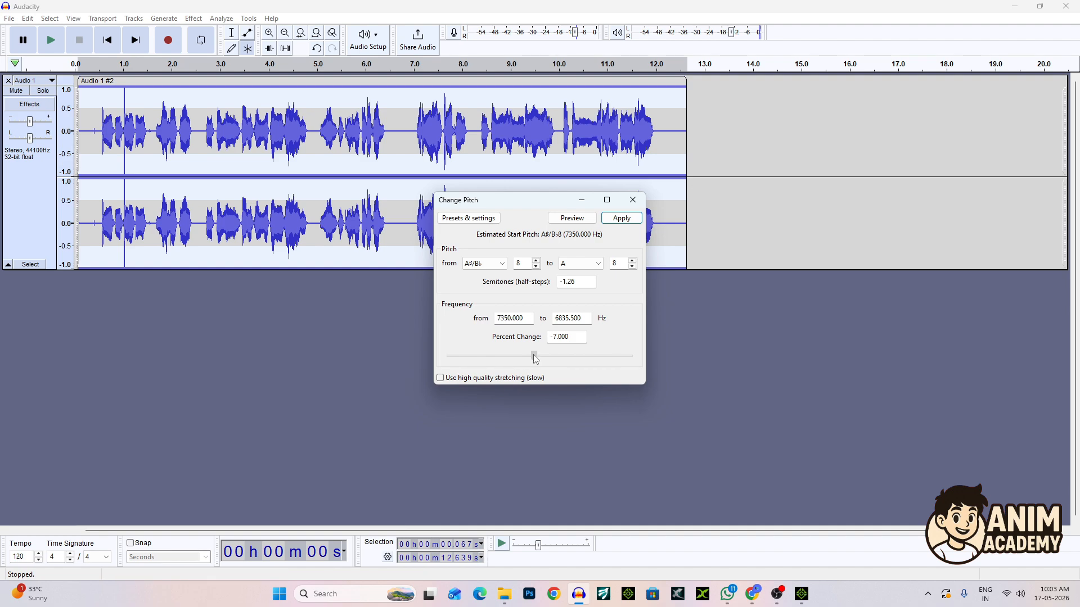
pyautogui.moveTo(535, 359); pyautogui.dragTo(529, 359)
pyautogui.click(570, 218)
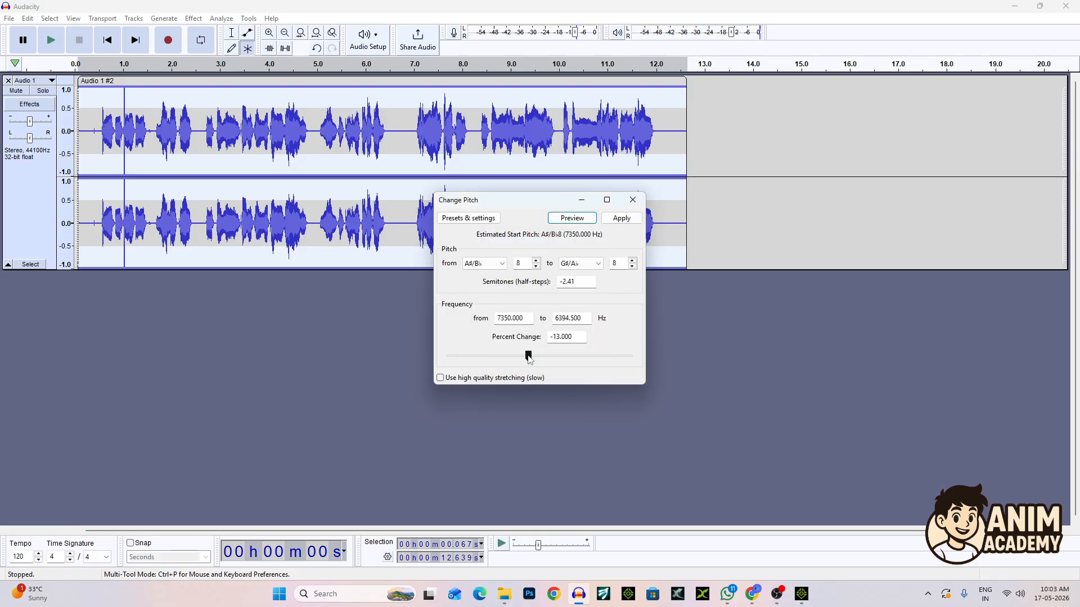
# Preview the voice with pitch changes of -27 percent and 10.290 percent.
pyautogui.moveTo(529, 359); pyautogui.dragTo(514, 360)
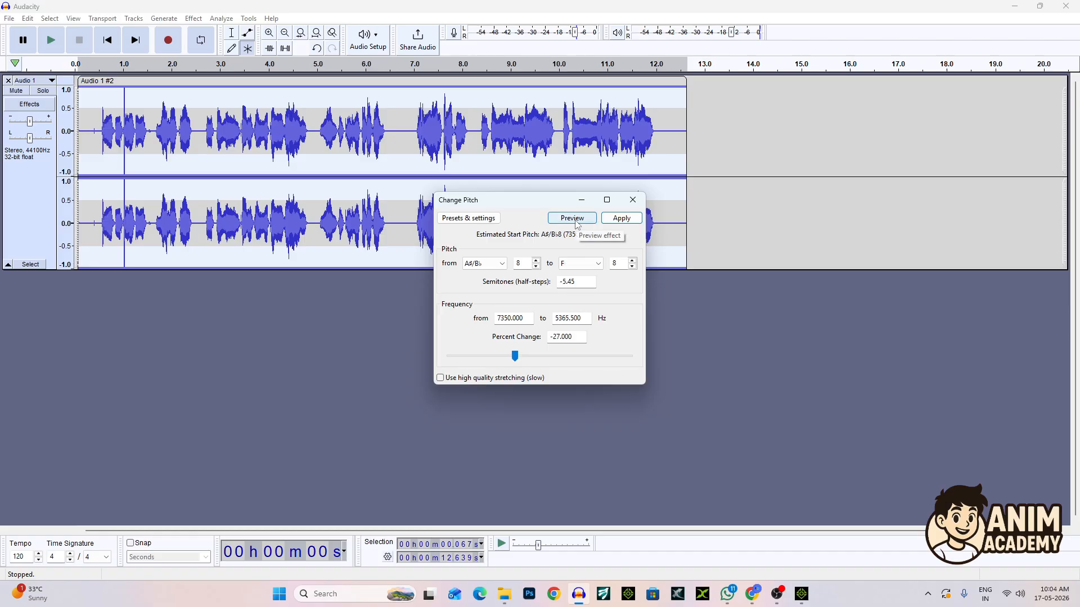
pyautogui.click(576, 222)
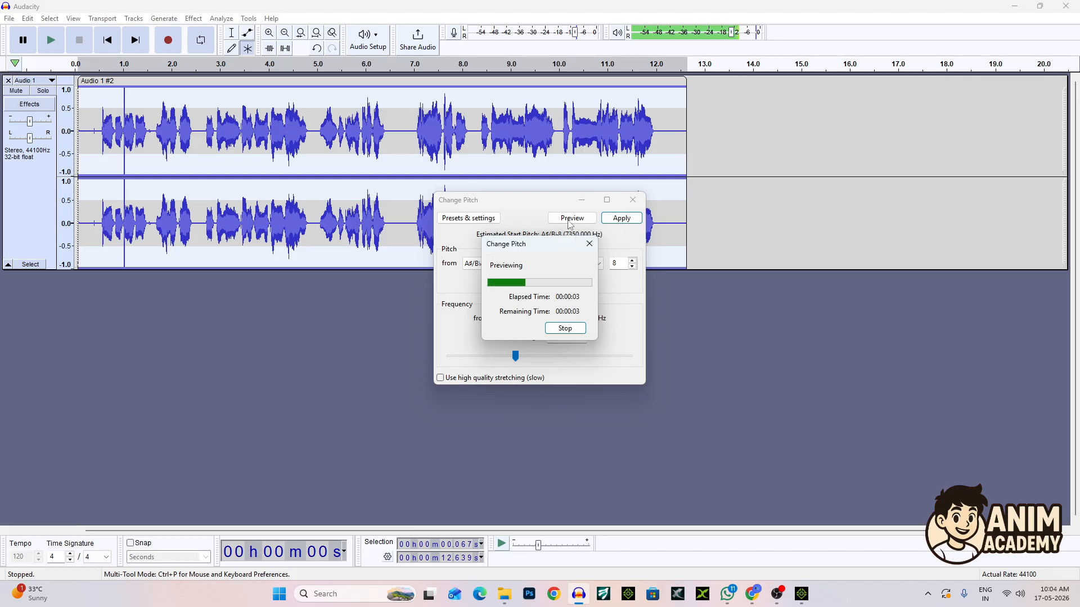
pyautogui.press('space')
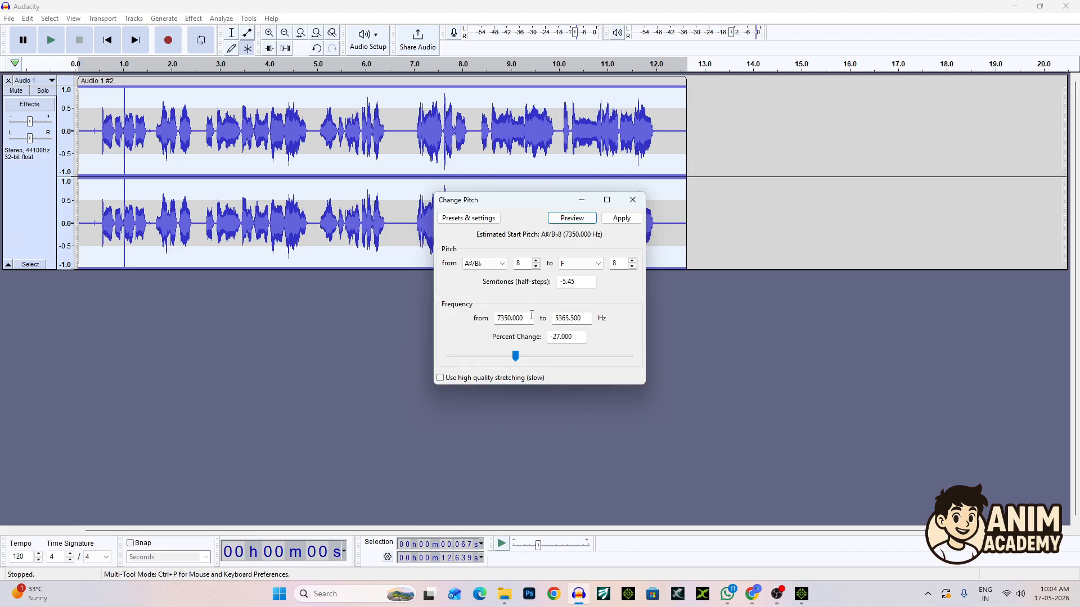
pyautogui.moveTo(518, 360); pyautogui.dragTo(545, 361)
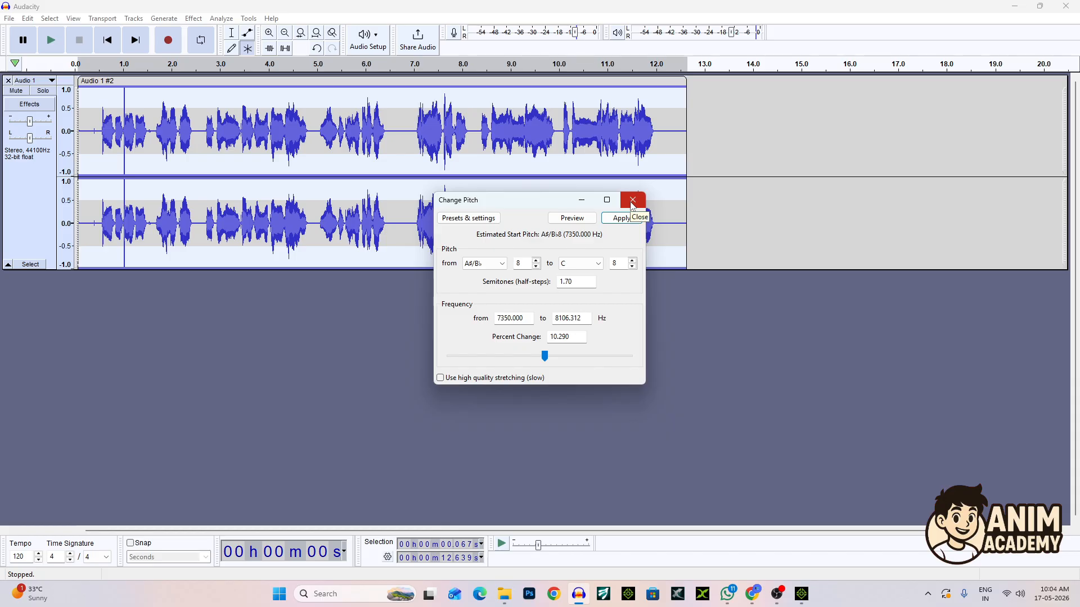
pyautogui.click(582, 217)
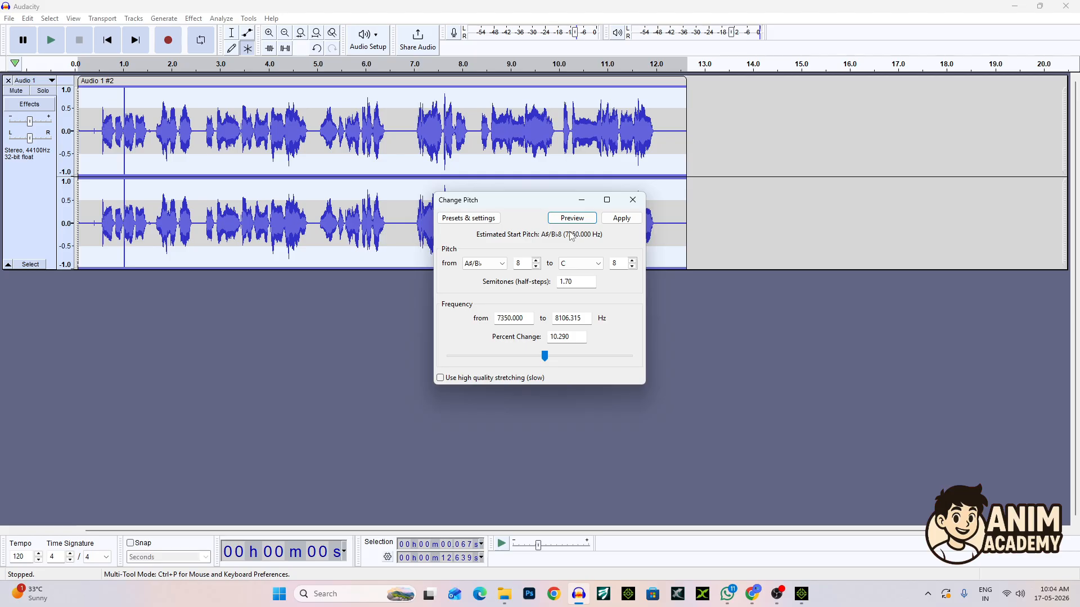
# Change the voice track's pitch by 20.001 percent, previewing it before applying, and play back the result.
pyautogui.moveTo(545, 355); pyautogui.dragTo(548, 359)
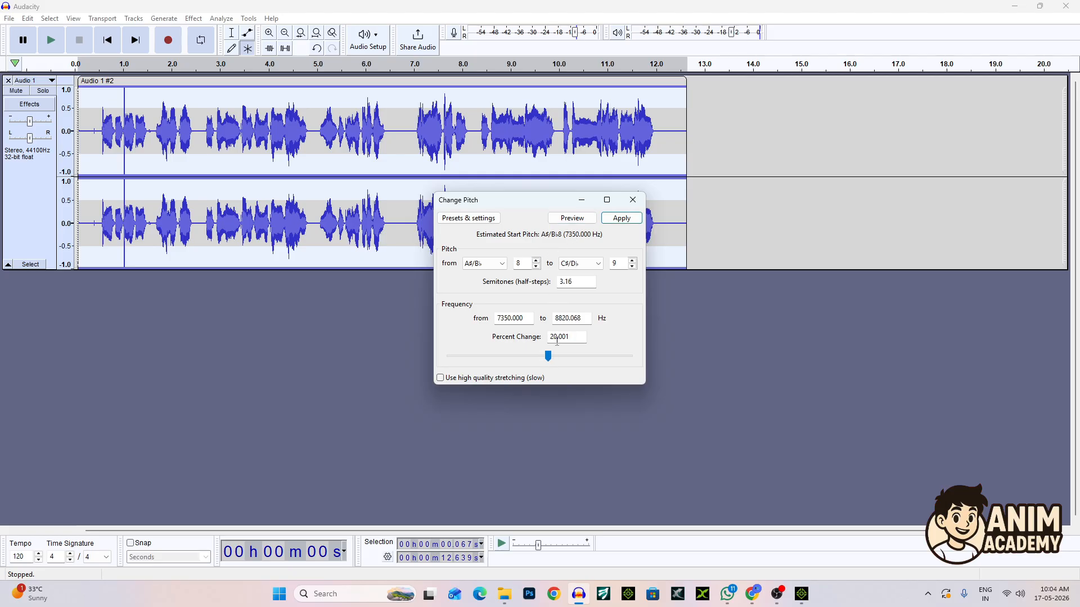
pyautogui.click(572, 219)
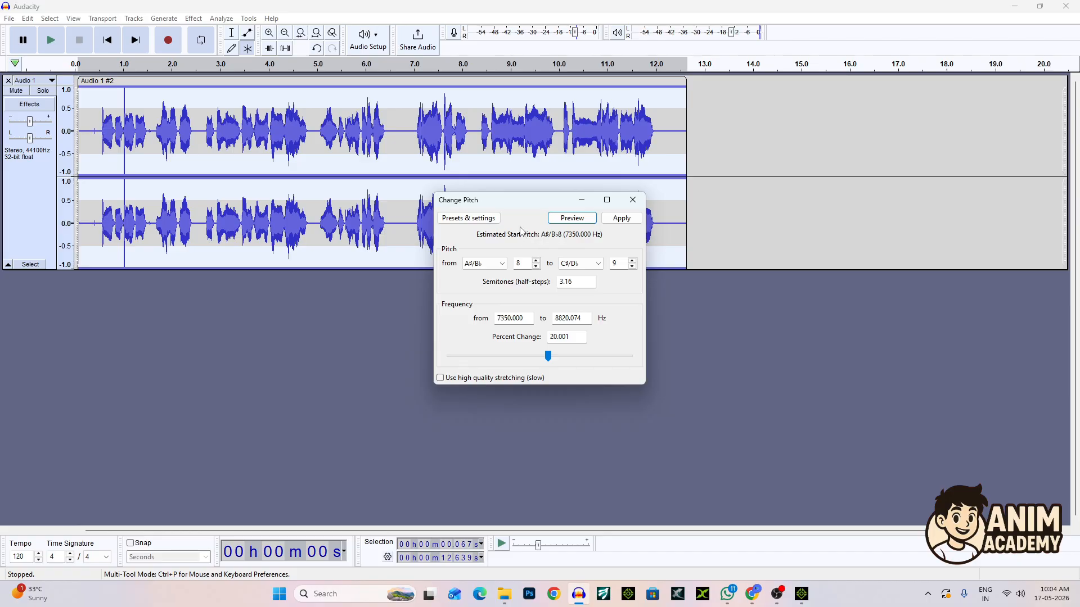
pyautogui.click(619, 219)
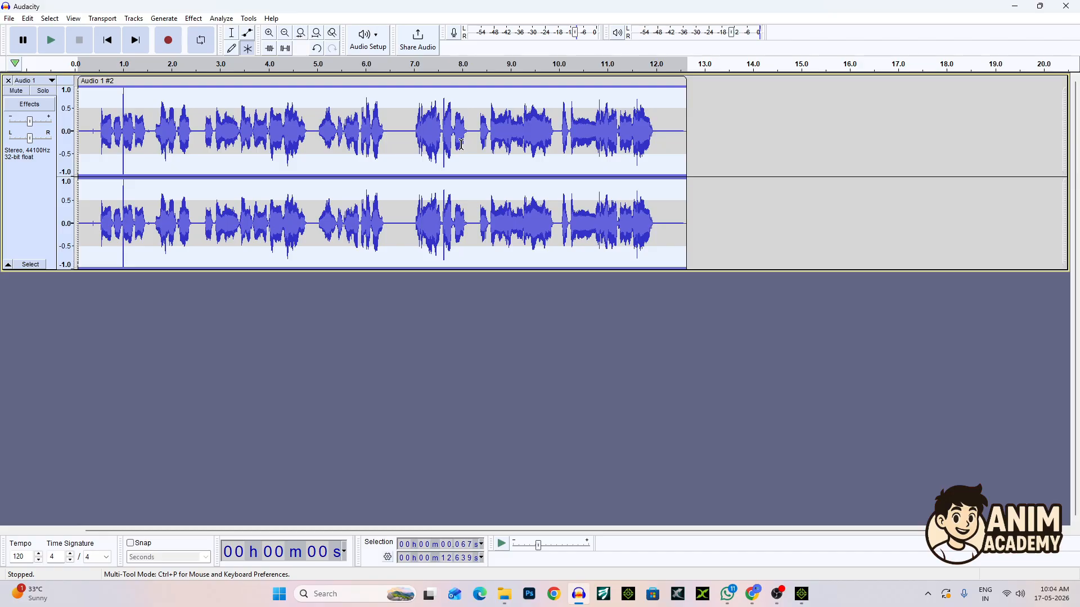
pyautogui.click(51, 39)
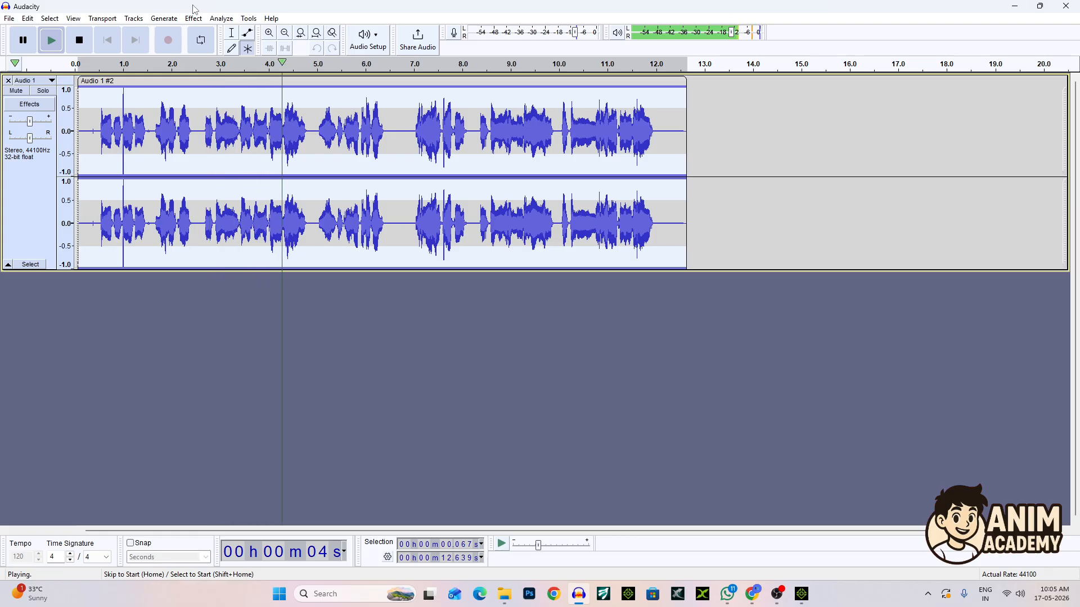
pyautogui.press('space')
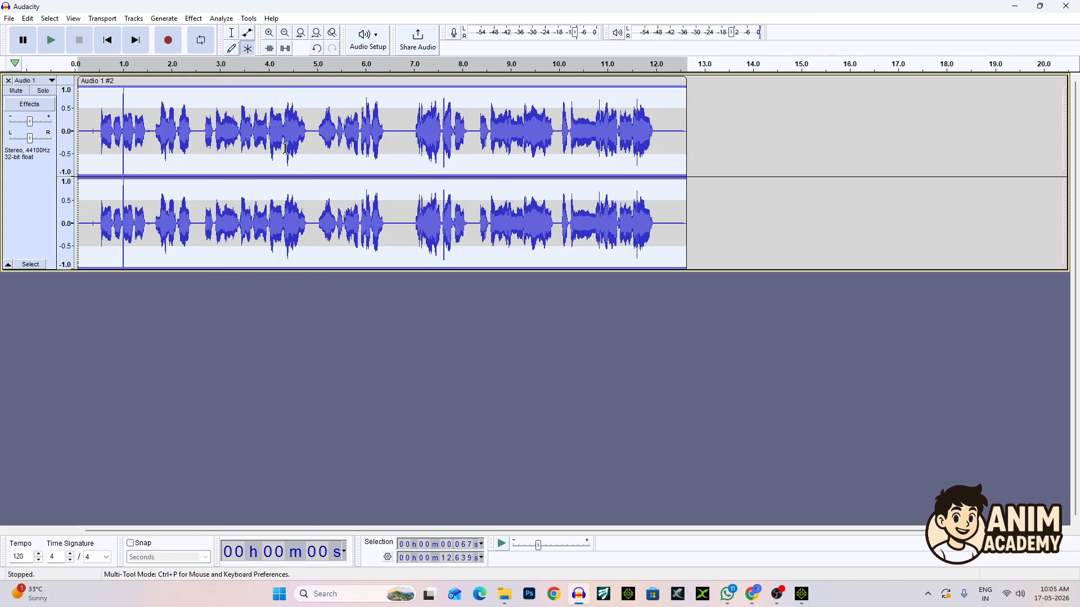
# Apply Change Speed and Pitch to the voice track with a 12.575 percent change, and play back the result.
pyautogui.click(194, 18)
pyautogui.moveTo(241, 111)
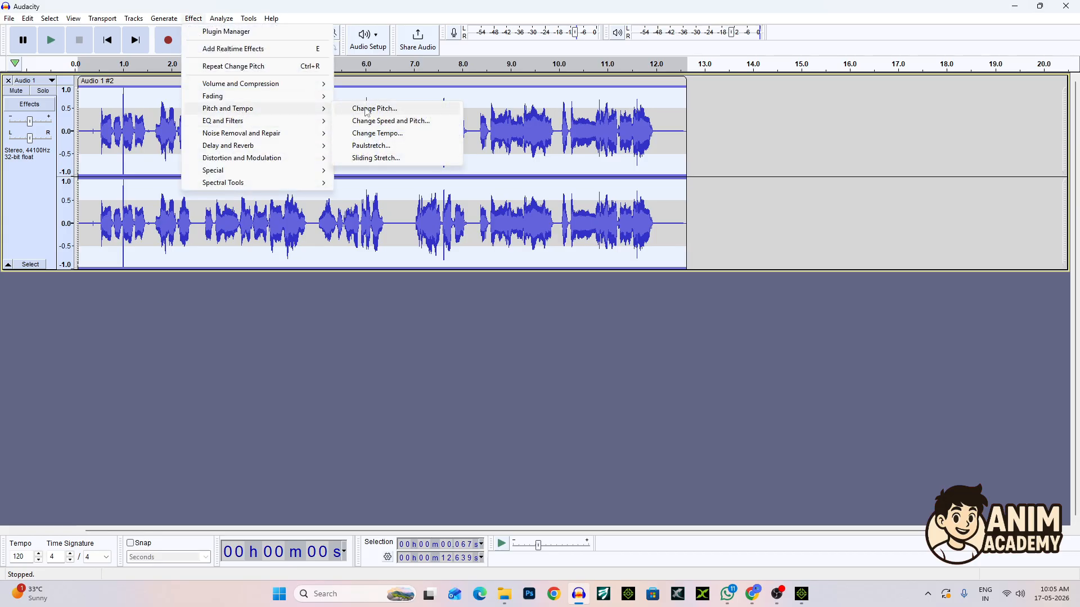
pyautogui.click(391, 121)
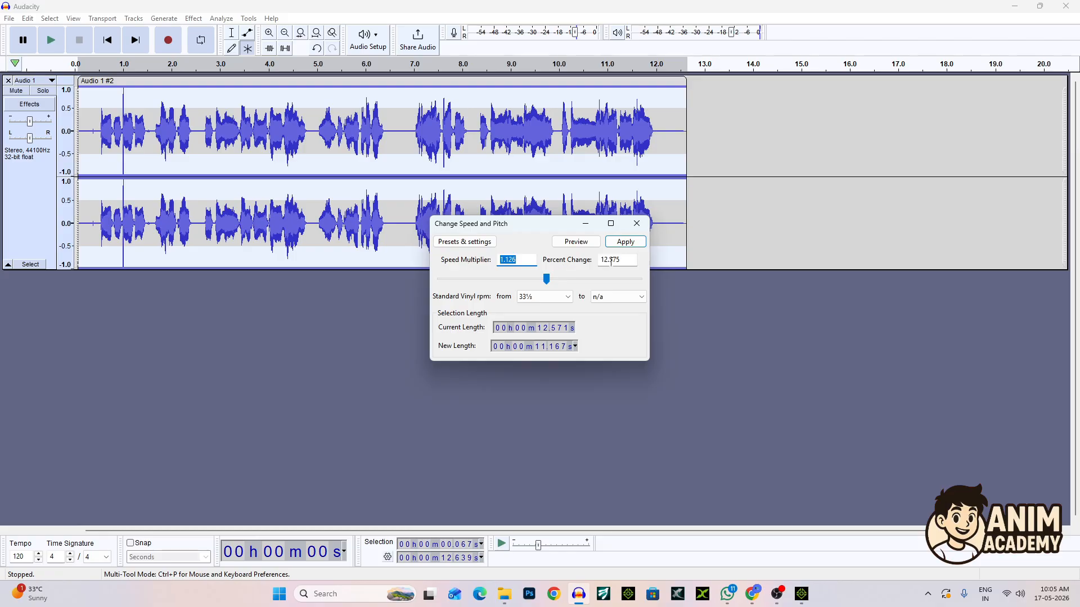
pyautogui.click(575, 242)
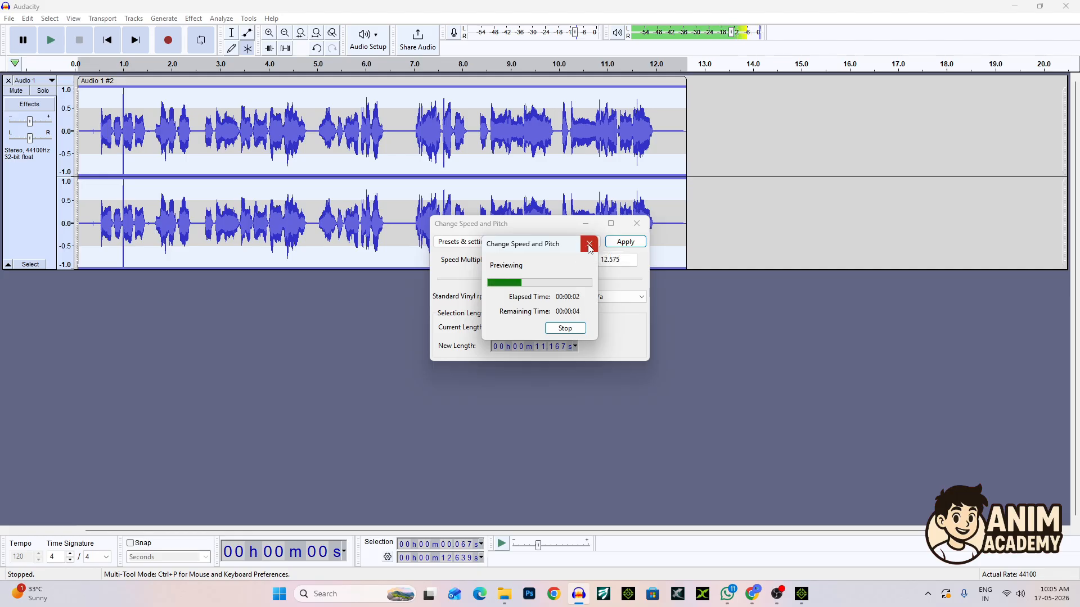
pyautogui.click(588, 245)
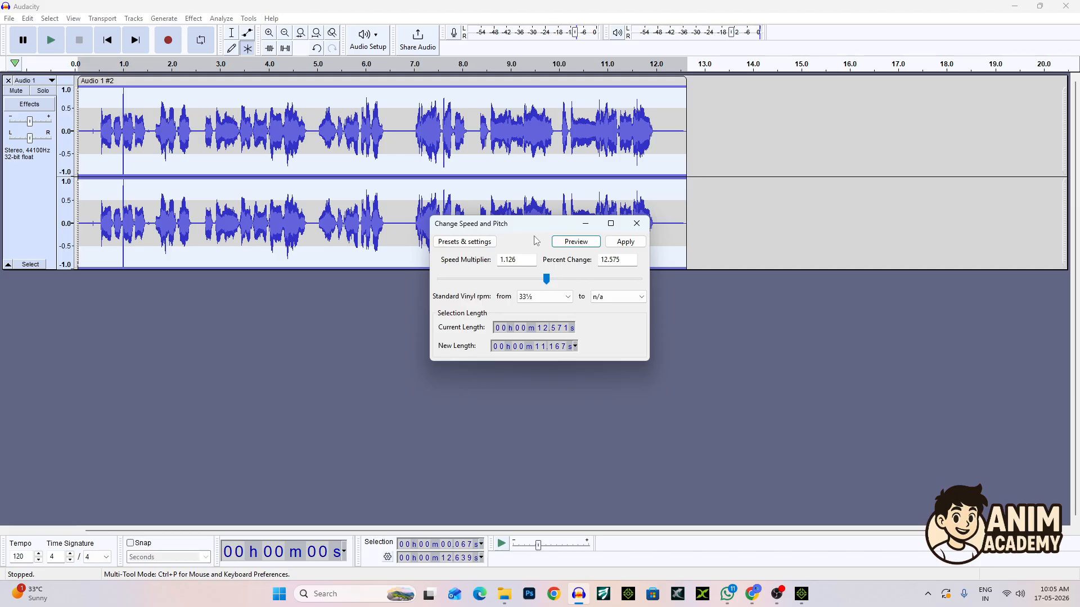
pyautogui.click(623, 243)
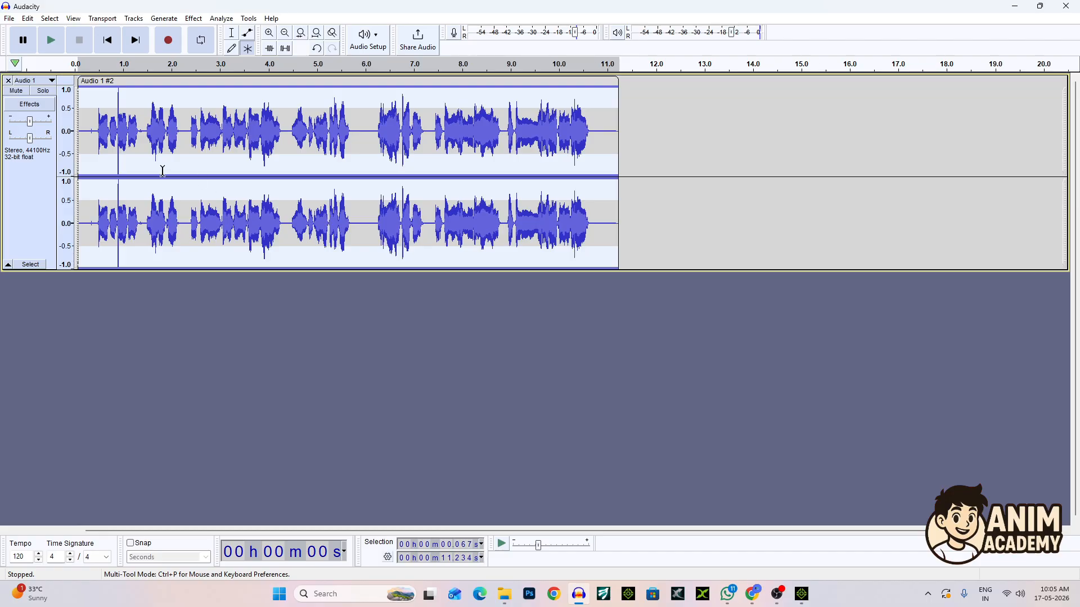
pyautogui.press('space')
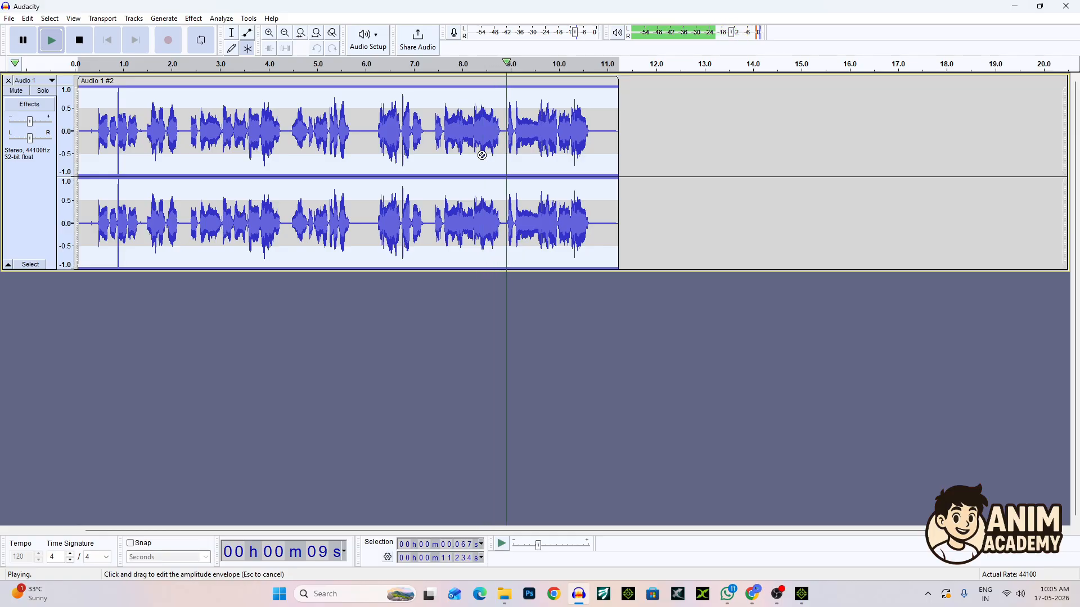
pyautogui.press('space')
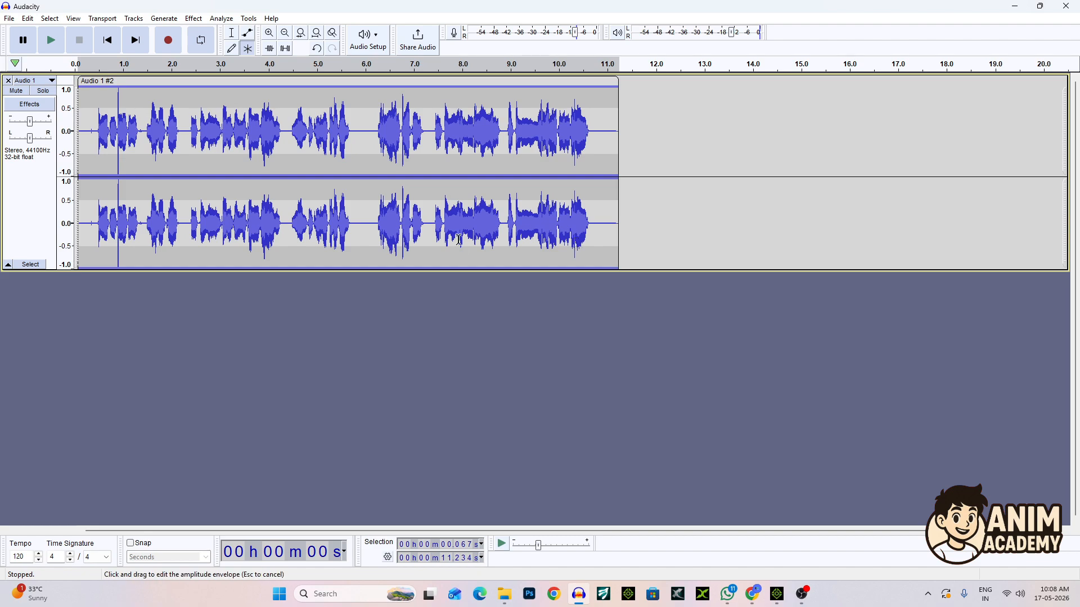
pyautogui.click(41, 200)
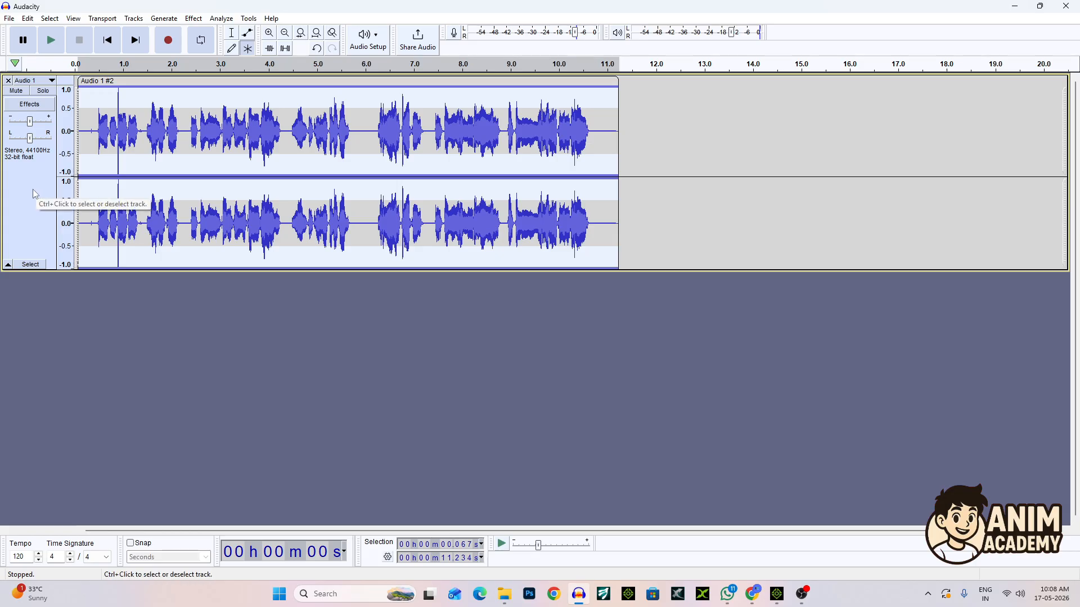
pyautogui.click(9, 18)
pyautogui.moveTo(38, 84)
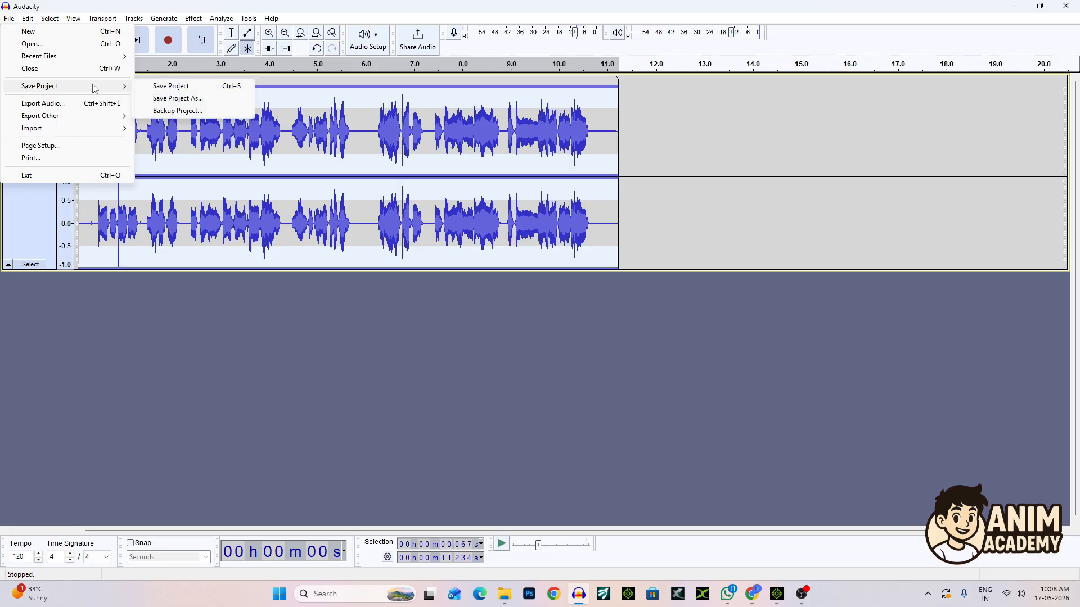
pyautogui.click(164, 86)
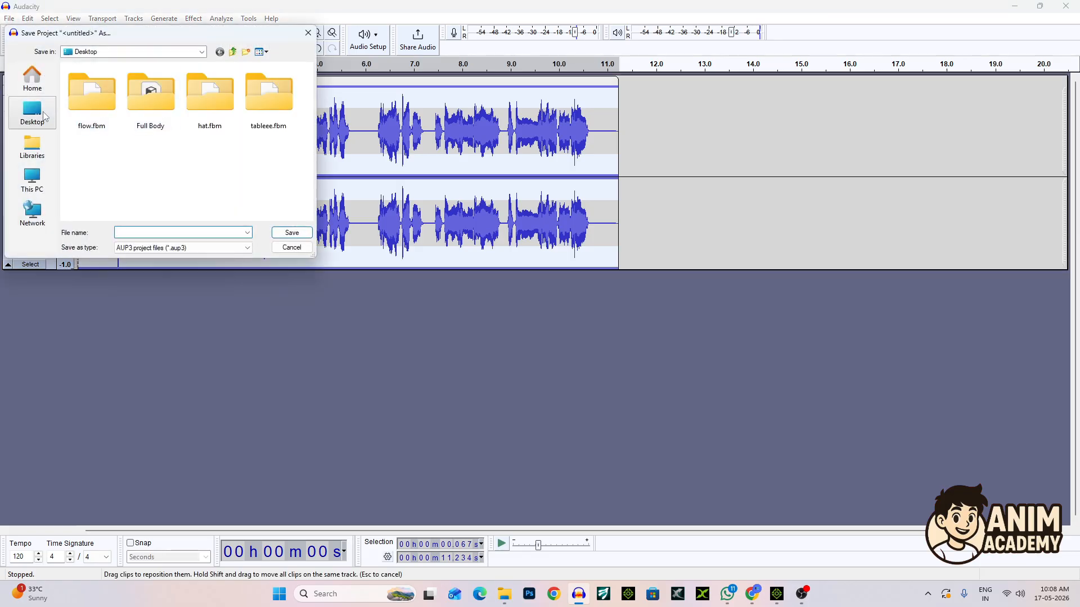
pyautogui.click(45, 114)
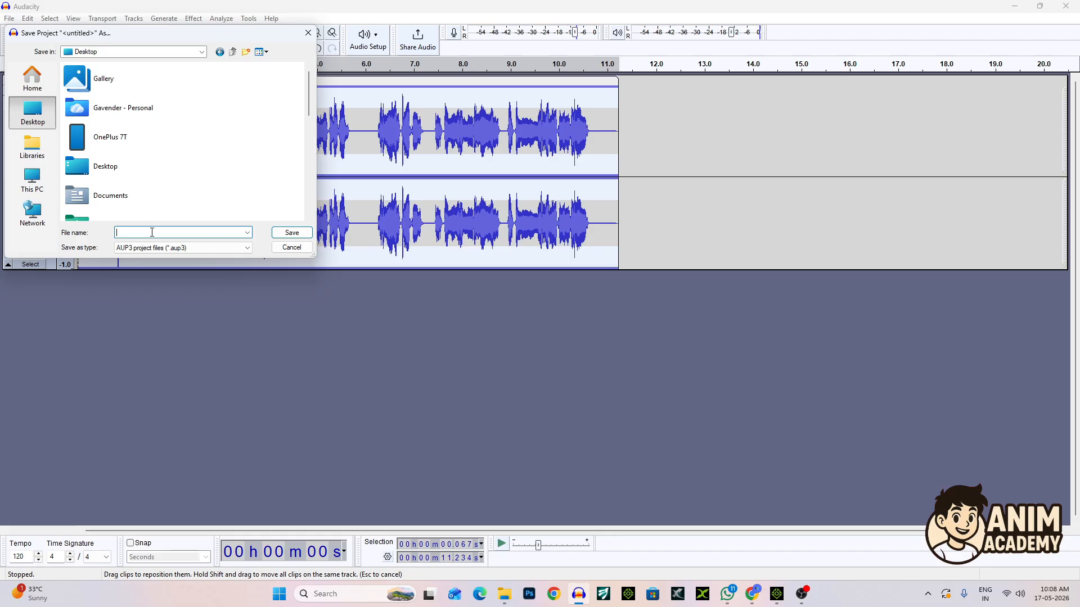
pyautogui.click(302, 246)
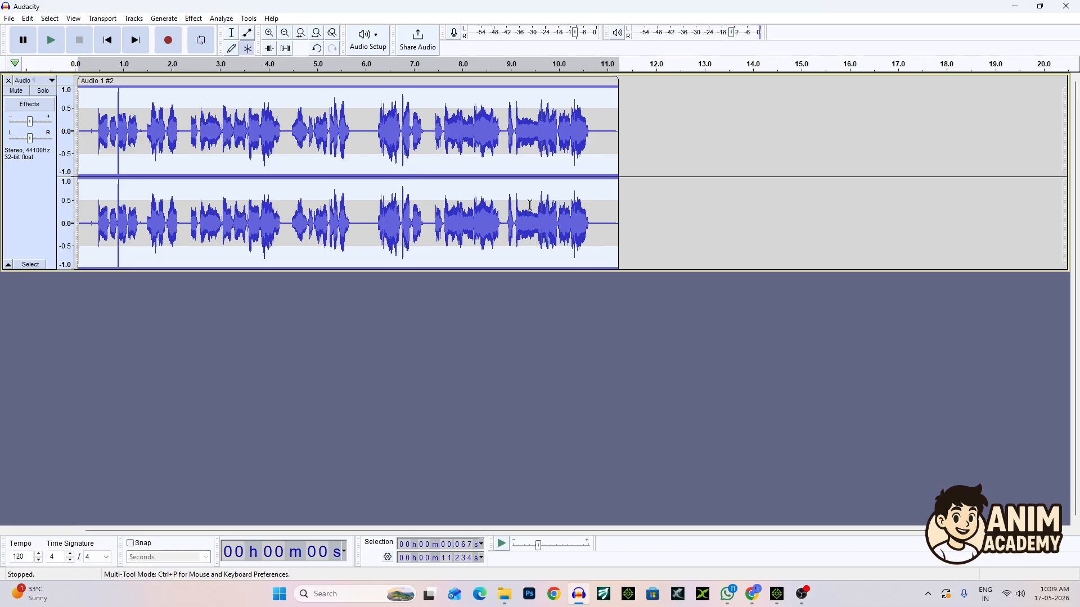
# Switch to iClone and add the Chintu boy character to the empty scene.
pyautogui.click(777, 594)
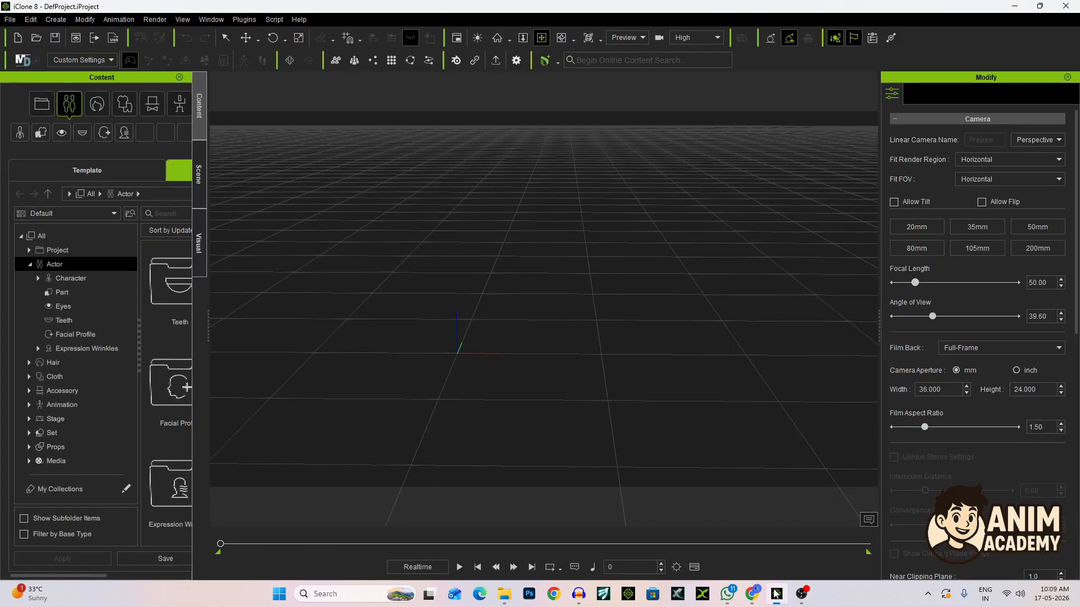
pyautogui.moveTo(644, 268); pyautogui.dragTo(647, 277)
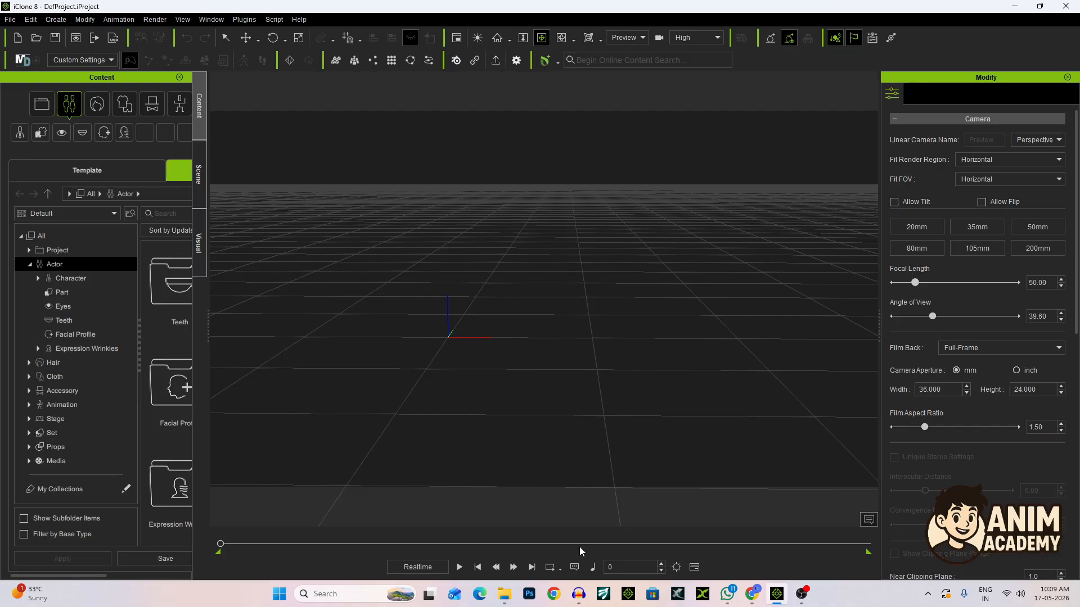
pyautogui.click(578, 596)
pyautogui.click(579, 596)
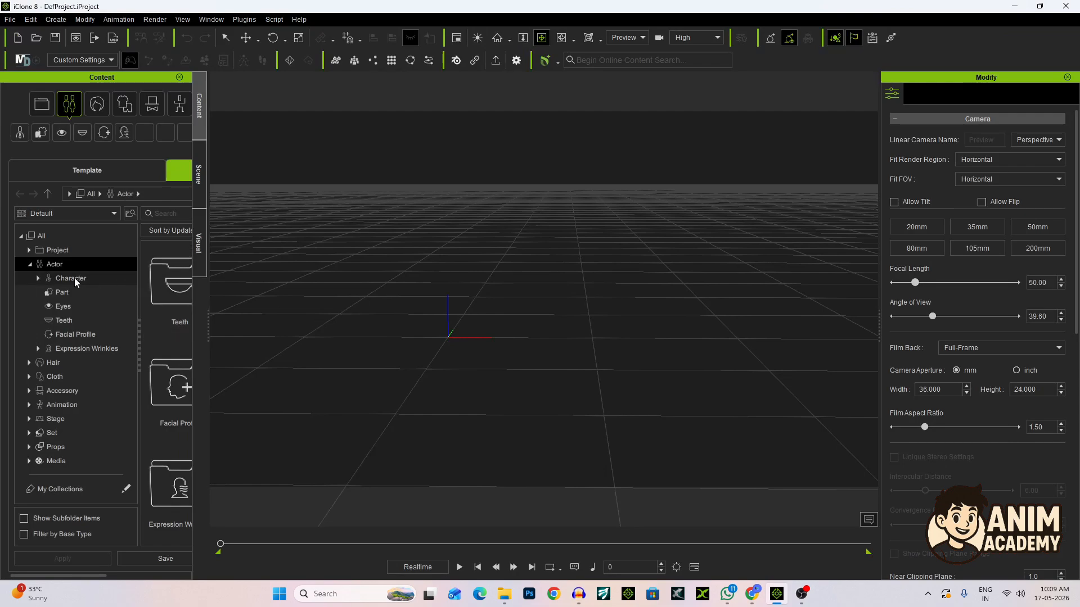
pyautogui.click(70, 279)
pyautogui.moveTo(172, 381); pyautogui.dragTo(523, 340)
pyautogui.scroll(3, 584, 280)
pyautogui.moveTo(573, 234); pyautogui.dragTo(573, 289)
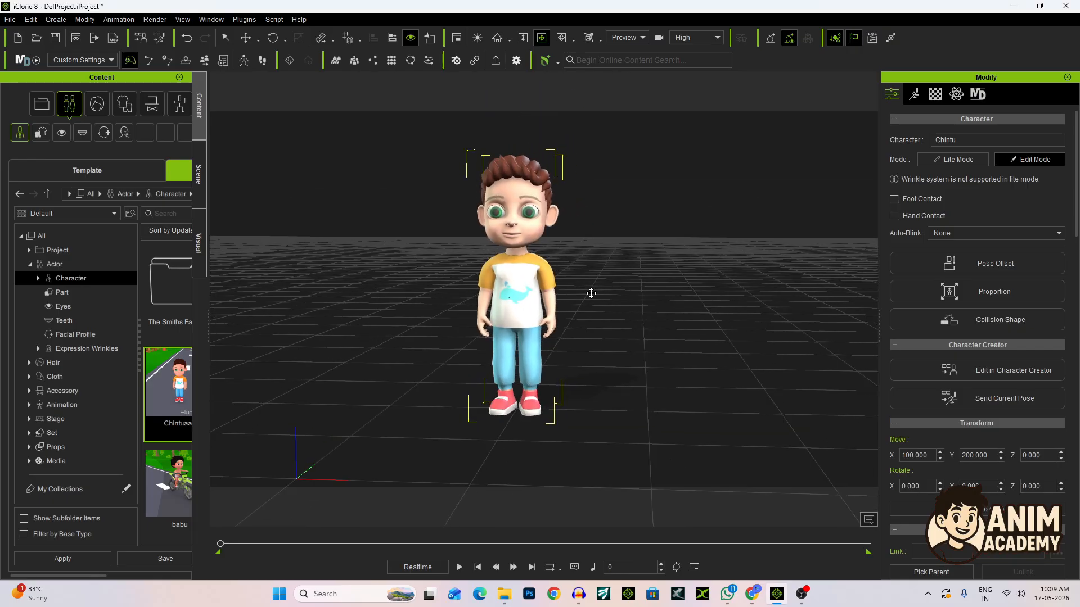
pyautogui.scroll(2, 591, 293)
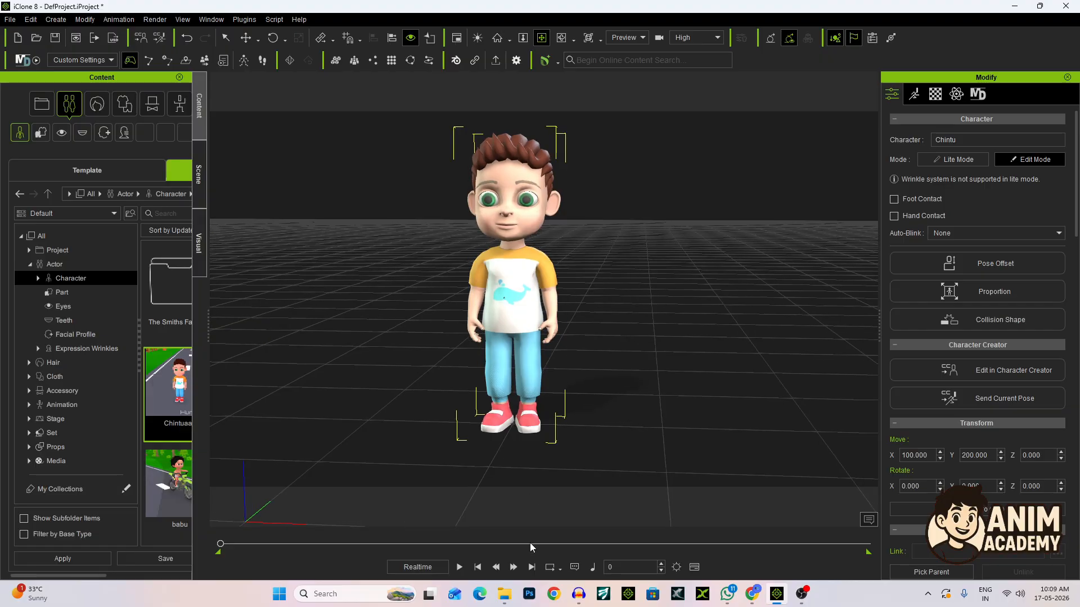
# Switch back to Audacity and select the first part of the voice clip, from about 0.418 s to 5.747 s.
pyautogui.click(579, 593)
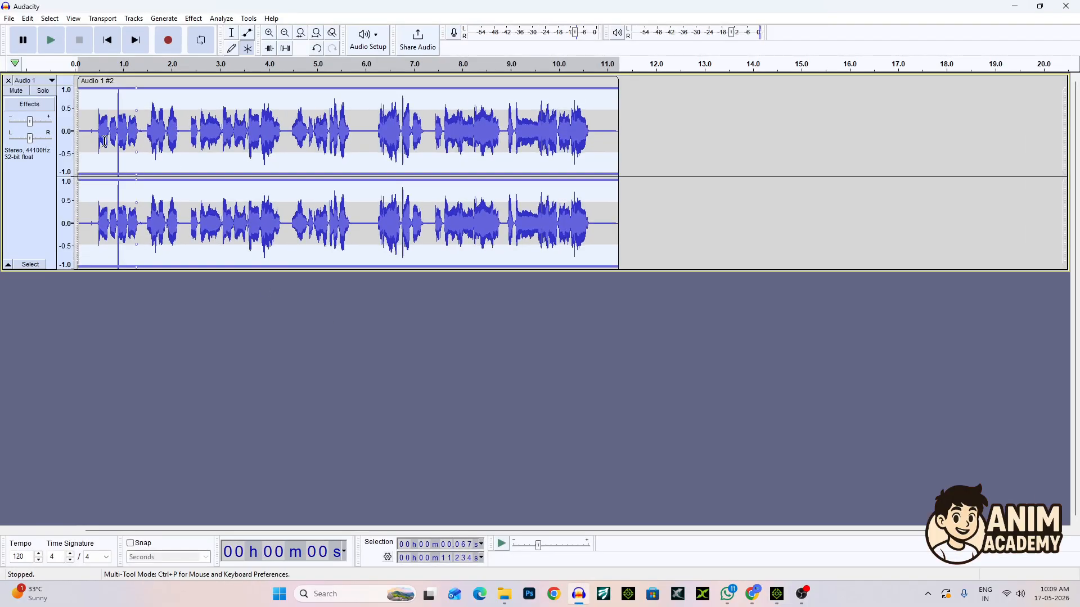
pyautogui.click(94, 135)
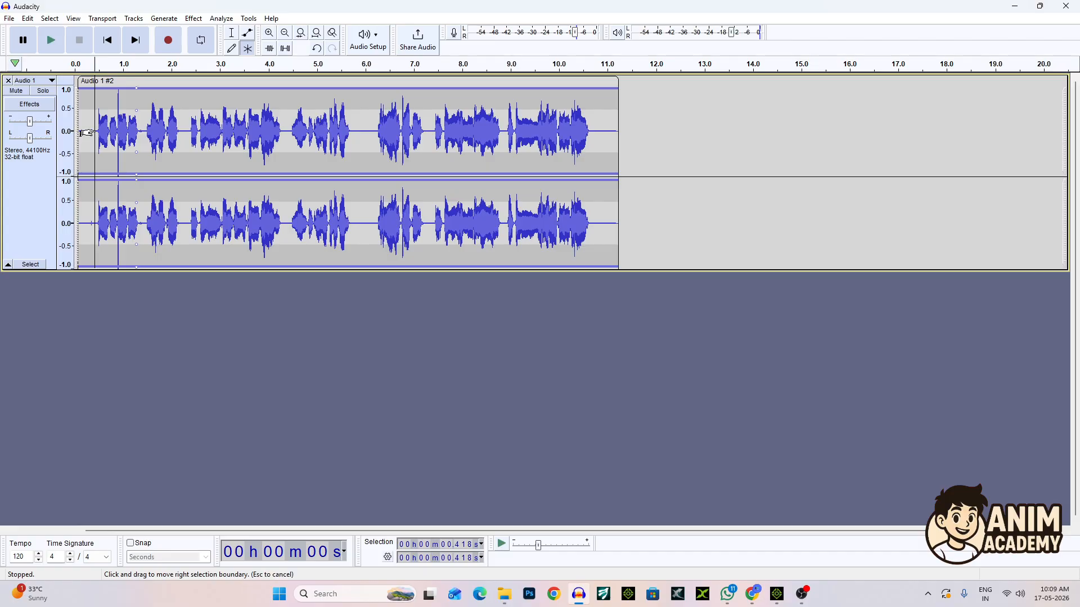
pyautogui.moveTo(94, 133); pyautogui.dragTo(351, 136)
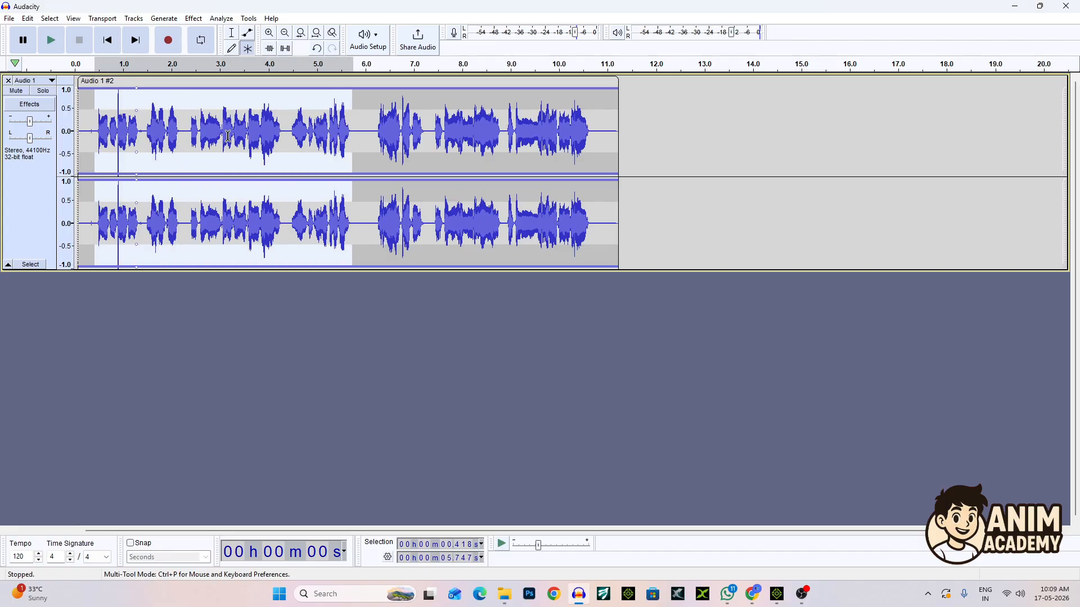
# Play the selected first part of the voice clip, and reselect it from about 0.453 s to 5.759 s.
pyautogui.press('space')
pyautogui.click(92, 140)
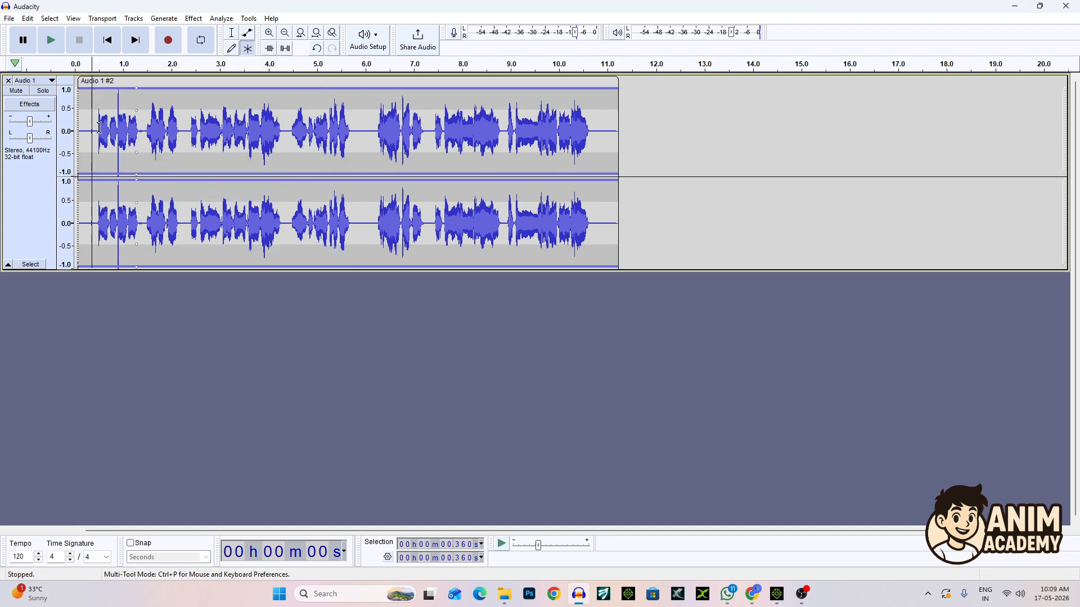
pyautogui.click(97, 129)
pyautogui.moveTo(97, 130); pyautogui.dragTo(352, 140)
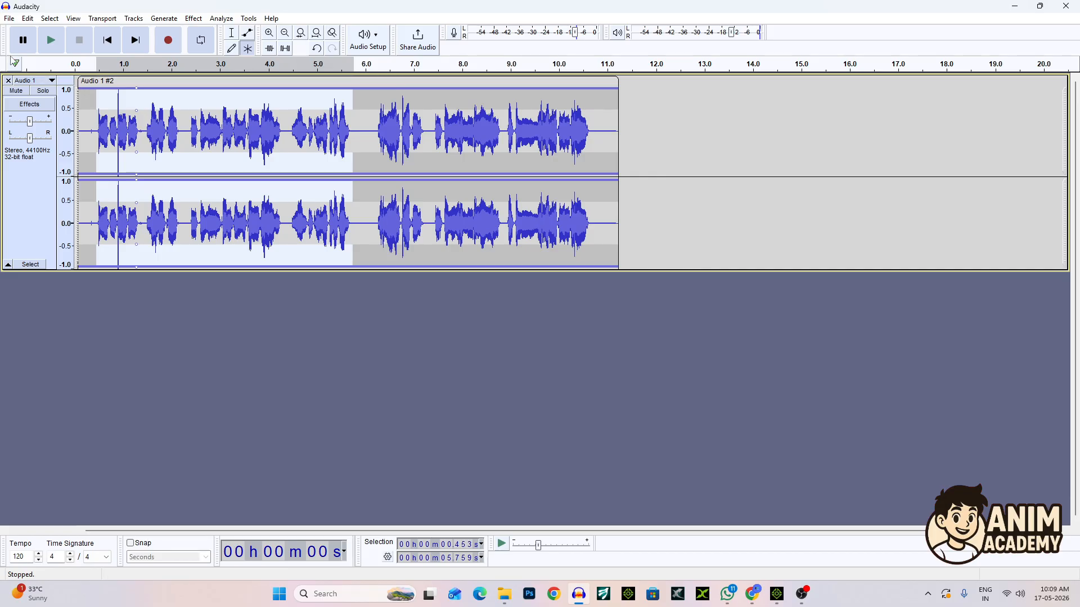
# Export only the current selection to the Desktop as an MP3 file named "chintu vouice".
pyautogui.click(10, 18)
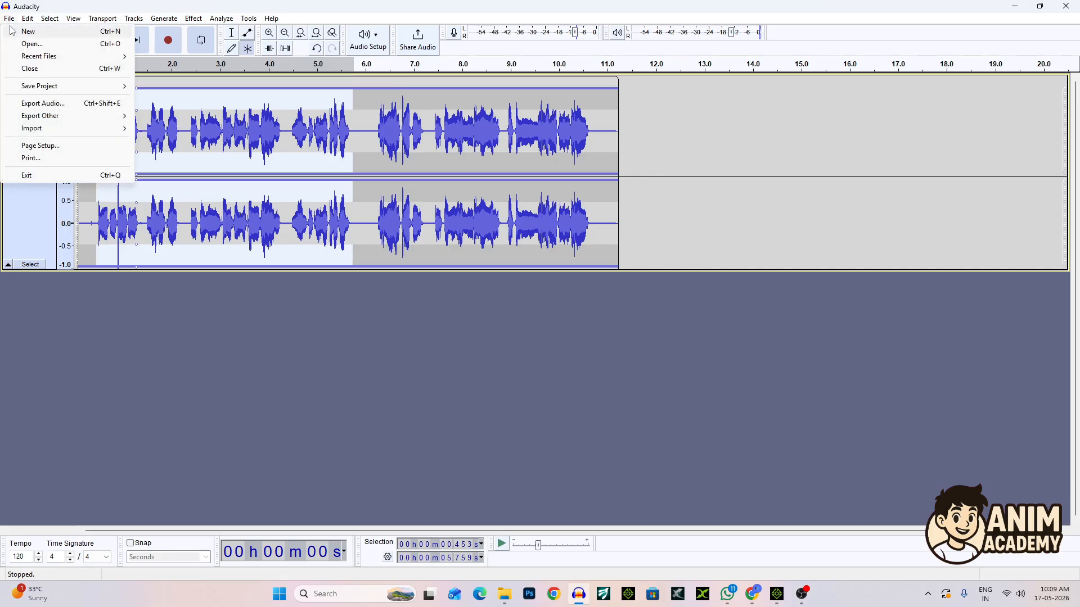
pyautogui.click(37, 108)
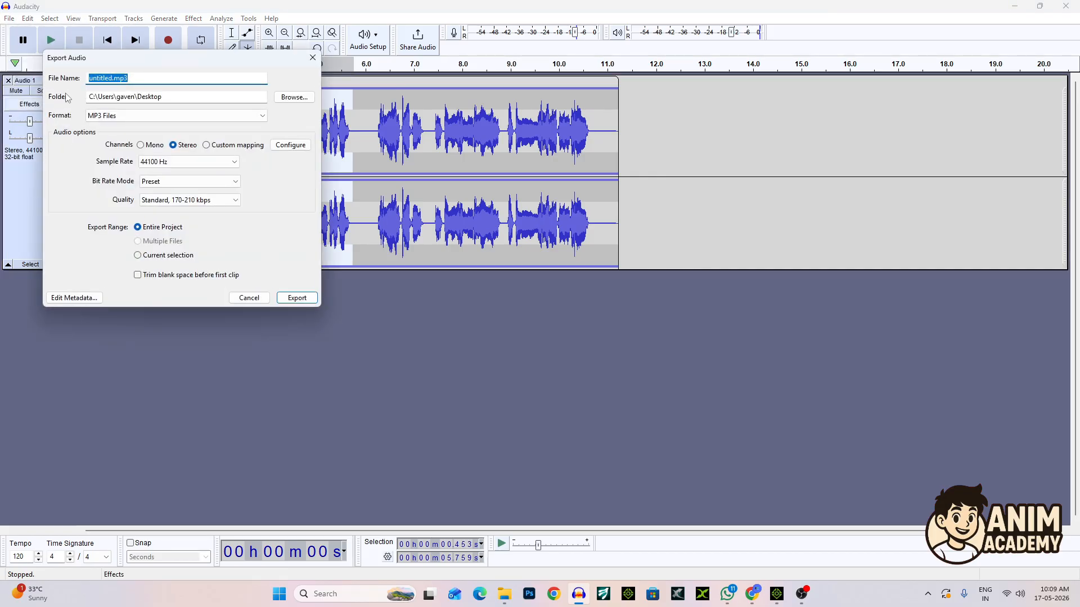
pyautogui.click(112, 79)
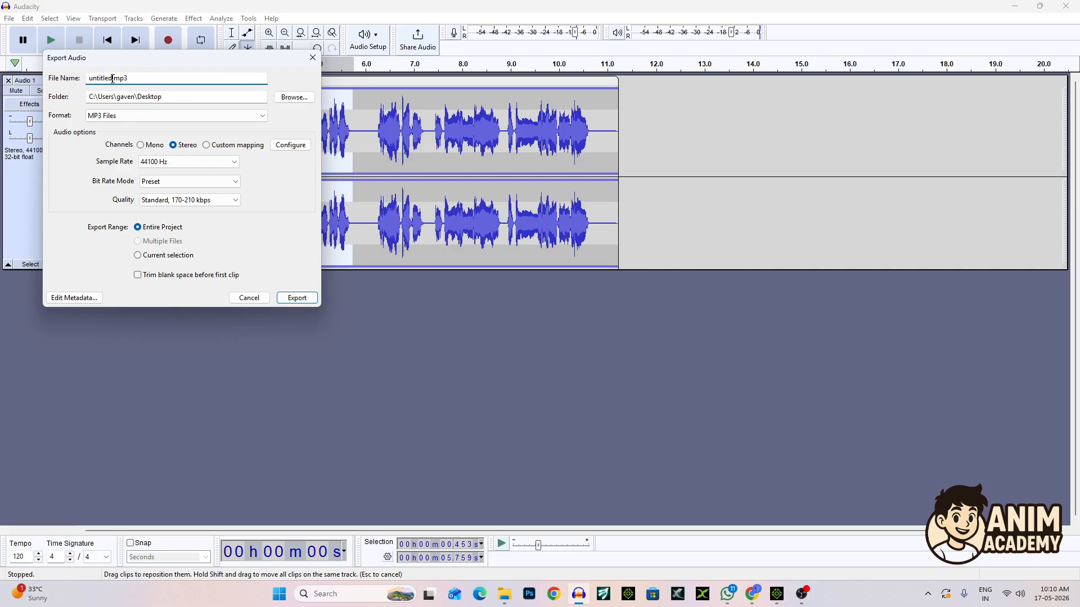
pyautogui.moveTo(110, 78); pyautogui.dragTo(77, 82)
pyautogui.write('chintu vouice')
pyautogui.click(119, 116)
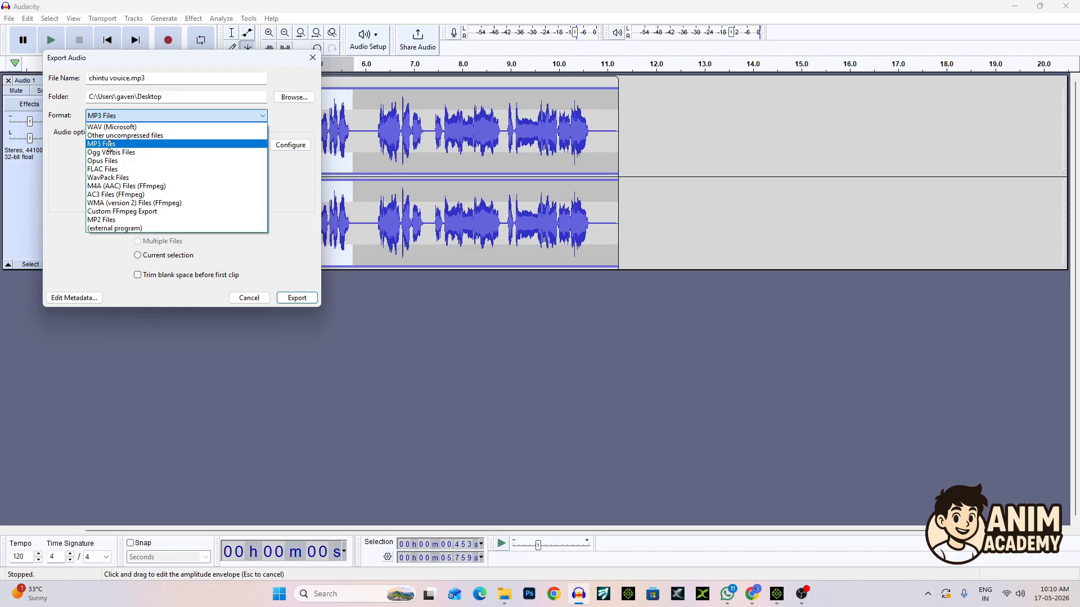
pyautogui.click(110, 145)
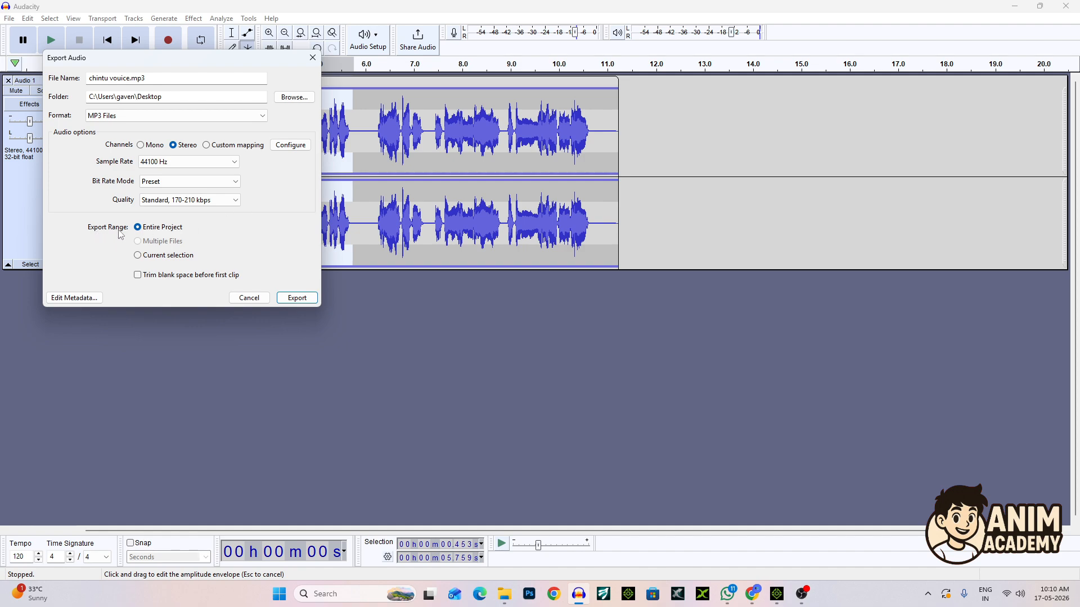
pyautogui.click(138, 256)
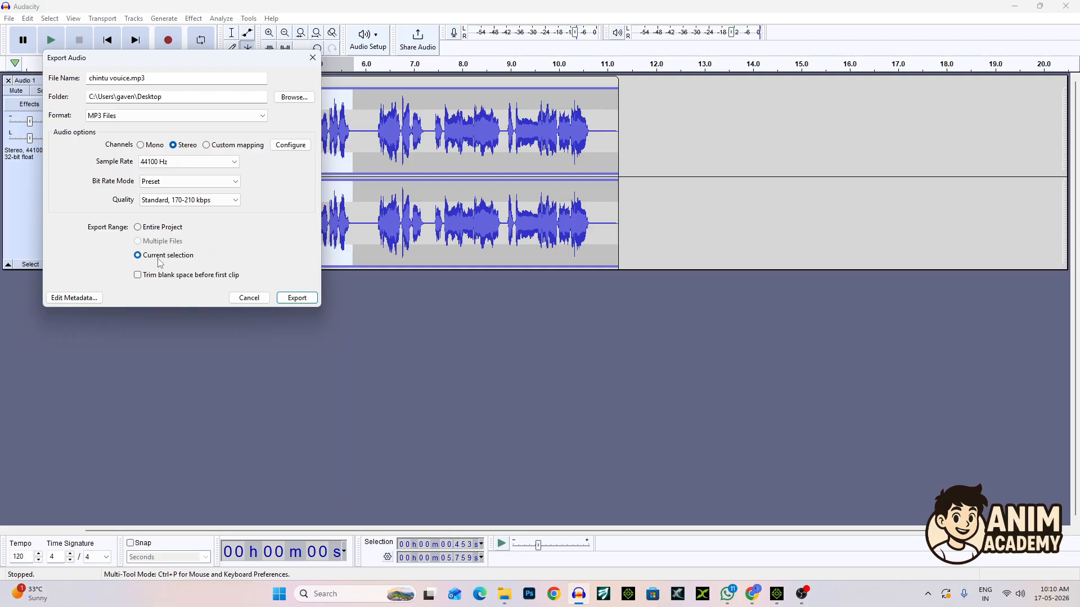
pyautogui.click(288, 298)
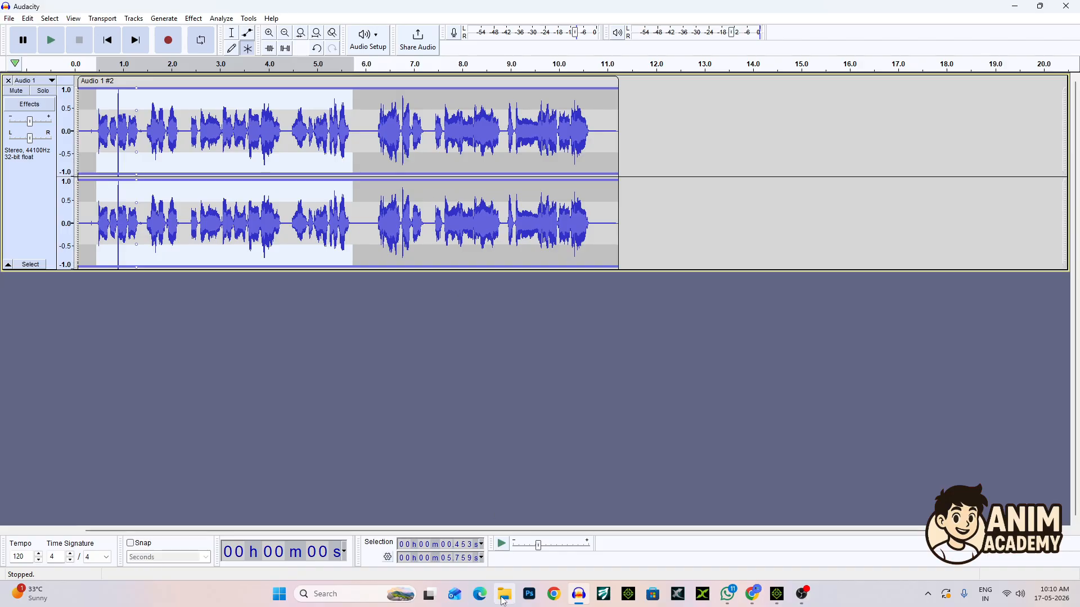
# Bring chintu vouice.mp3 from the Desktop folder in File Explorer onto the Chintu character in iClone, and apply it as a Voice Track.
pyautogui.click(504, 594)
pyautogui.click(50, 161)
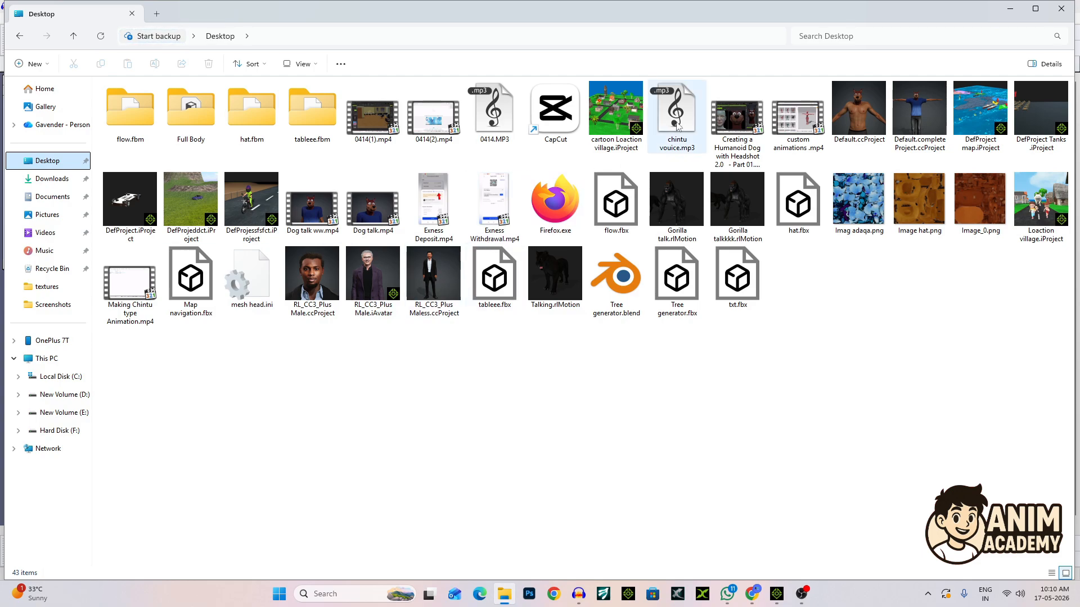
pyautogui.moveTo(676, 129); pyautogui.dragTo(505, 218)
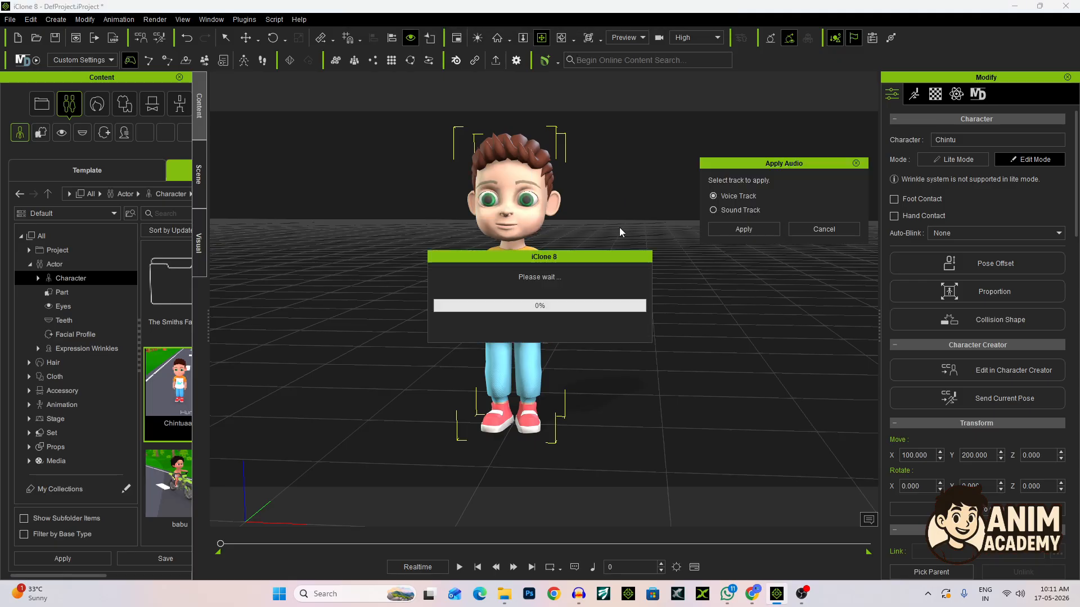
pyautogui.click(746, 210)
pyautogui.click(744, 228)
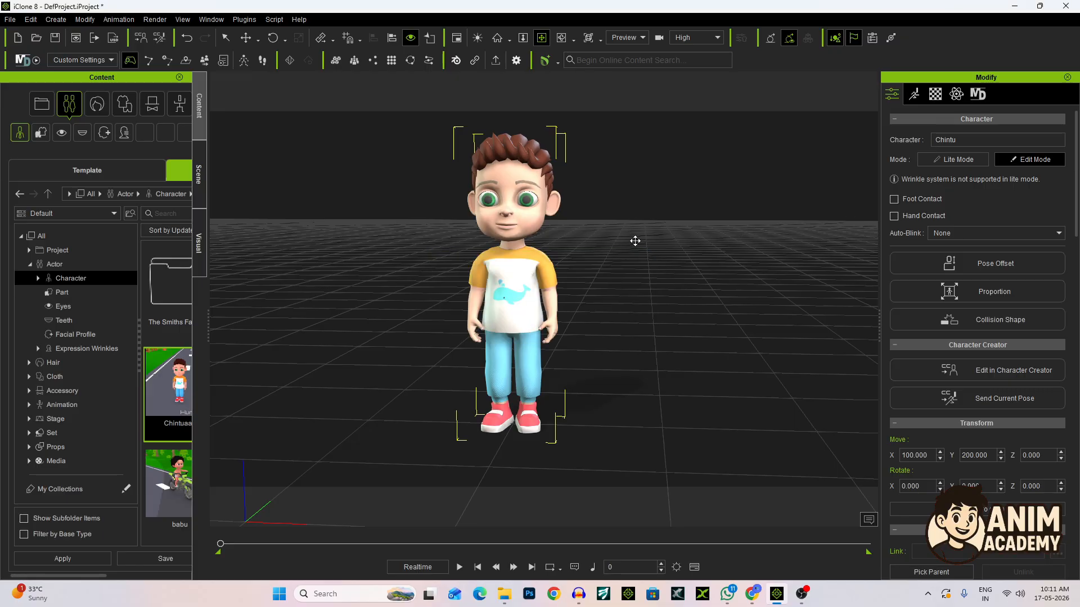
# Play back the Chintu character's voice animation from an angled view, and stop the playback.
pyautogui.moveTo(660, 251); pyautogui.dragTo(624, 258)
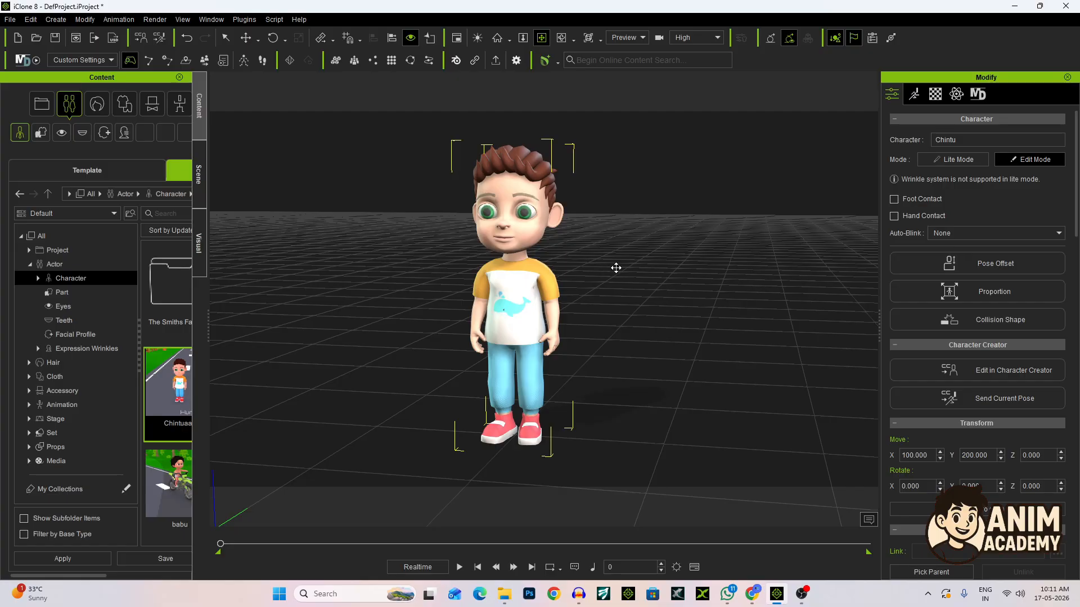
pyautogui.press('space')
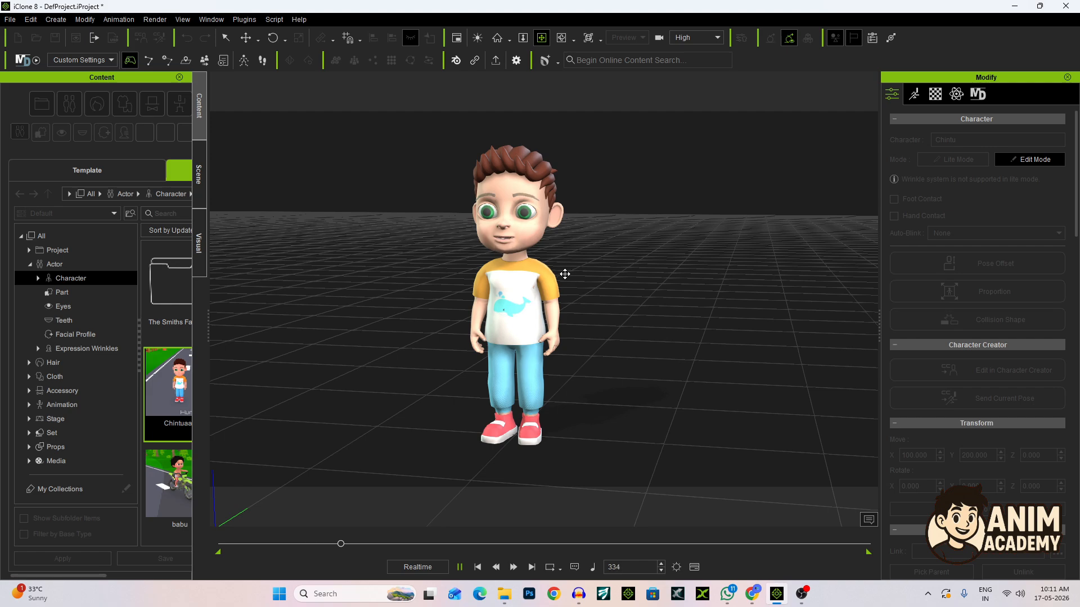
pyautogui.press('space')
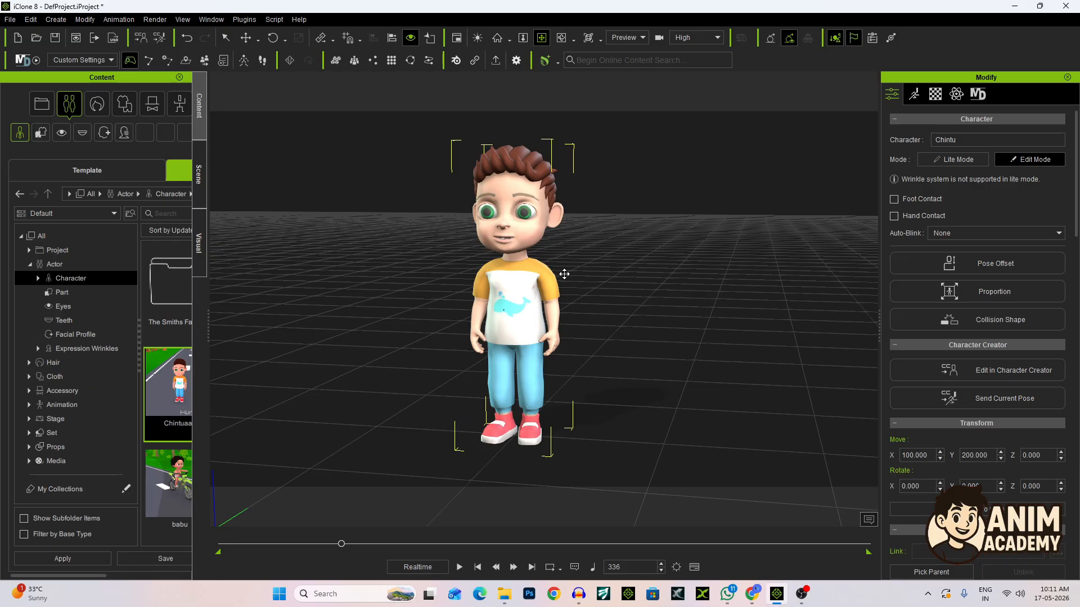
pyautogui.moveTo(581, 298); pyautogui.dragTo(663, 304)
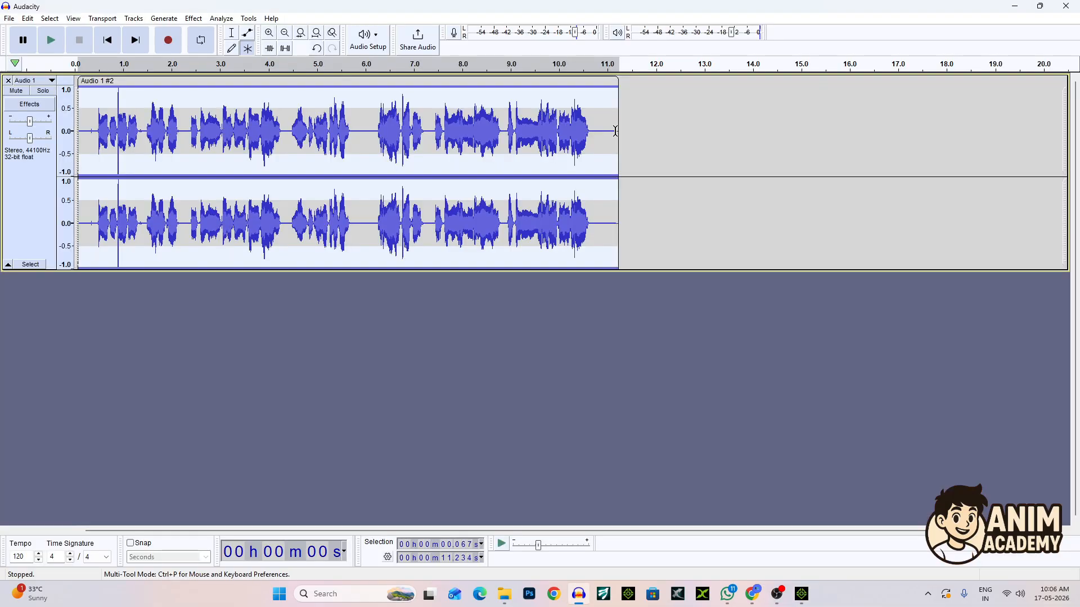